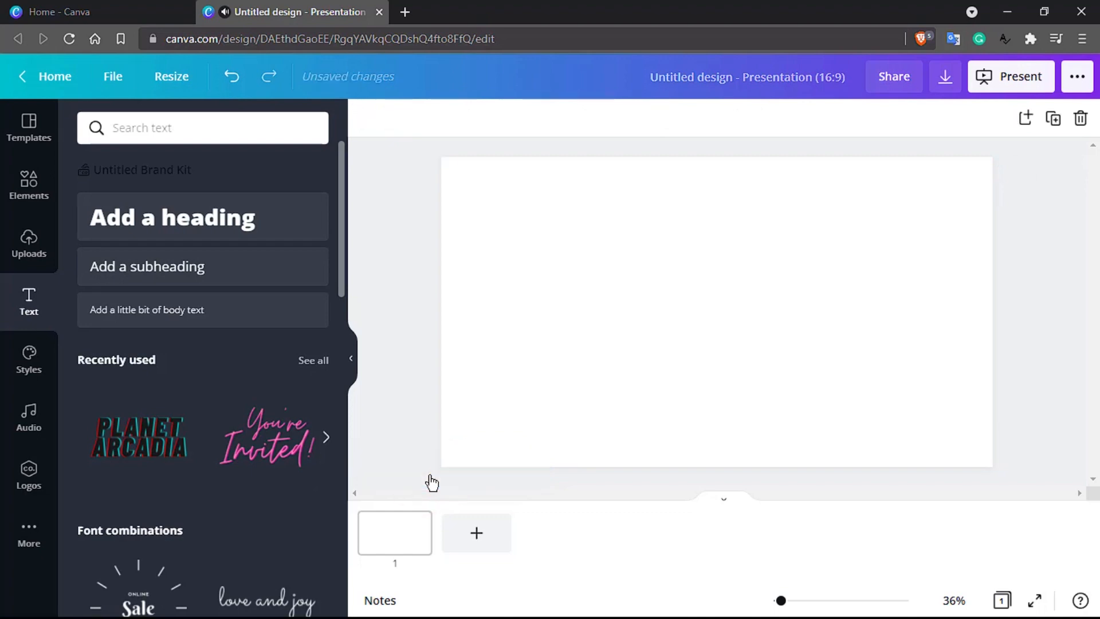
{"action": "left_click", "coordinate": [381, 530]}
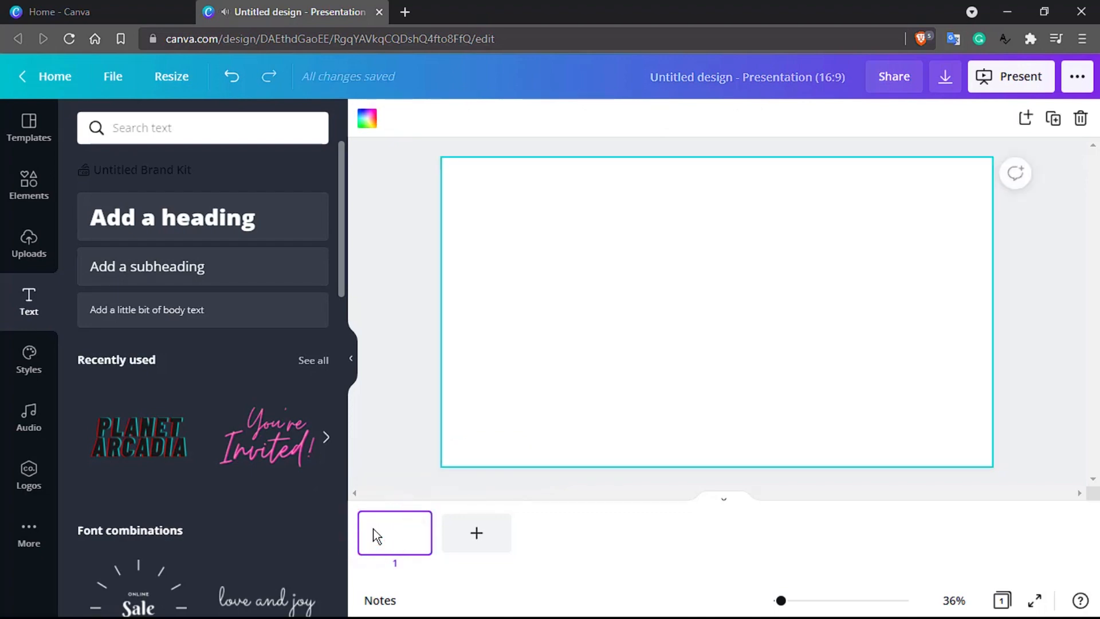
{"action": "scroll", "coordinate": [149, 401], "scroll_direction": "down", "scroll_amount": 3}
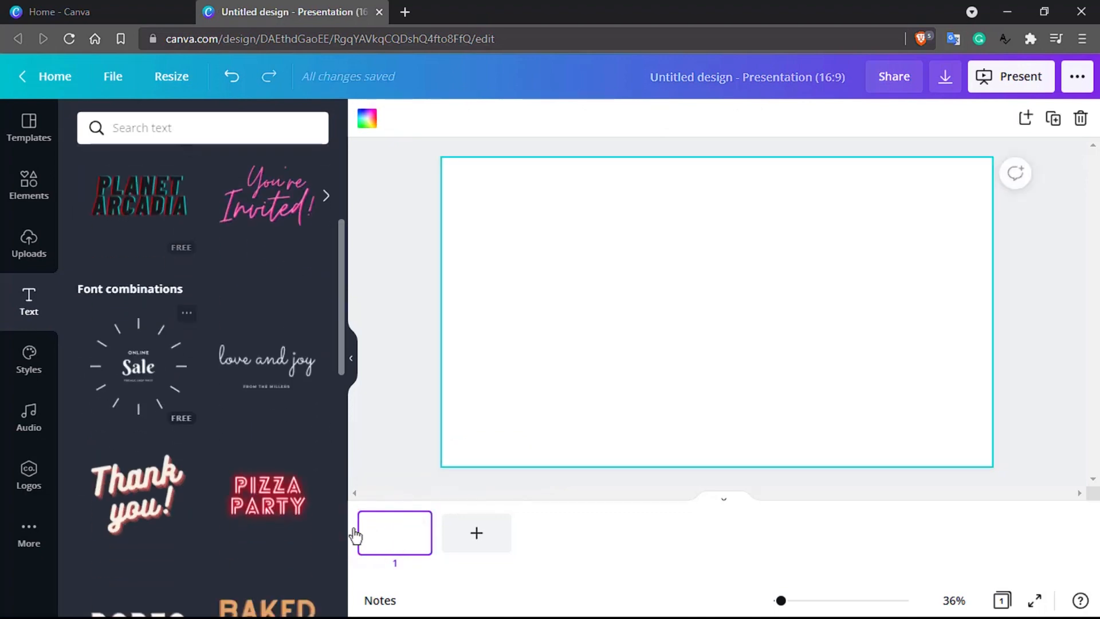
{"action": "scroll", "coordinate": [192, 536], "scroll_direction": "down", "scroll_amount": 3}
{"action": "scroll", "coordinate": [192, 536], "scroll_direction": "up", "scroll_amount": 6}
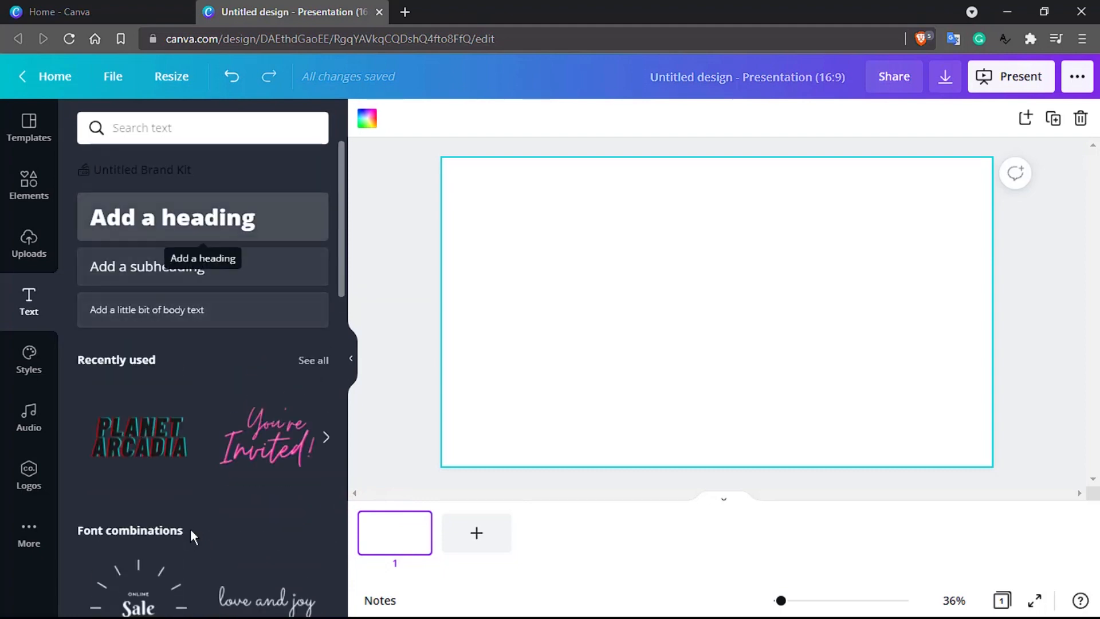
{"action": "left_click_drag", "start_coordinate": [204, 267], "coordinate": [695, 275]}
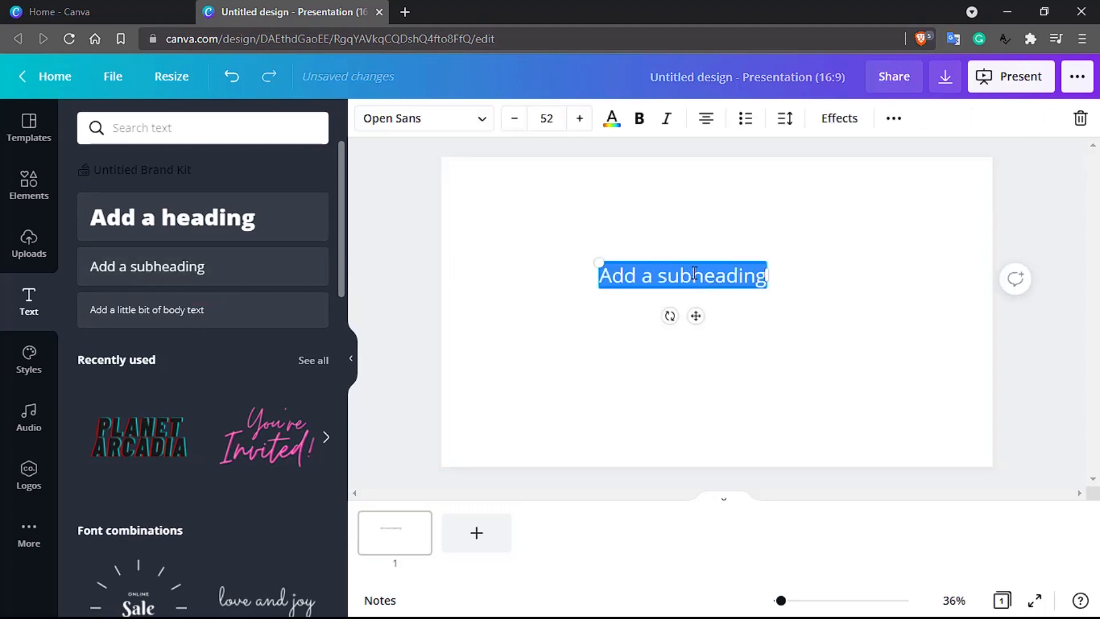
{"action": "key", "text": "BackSpace"}
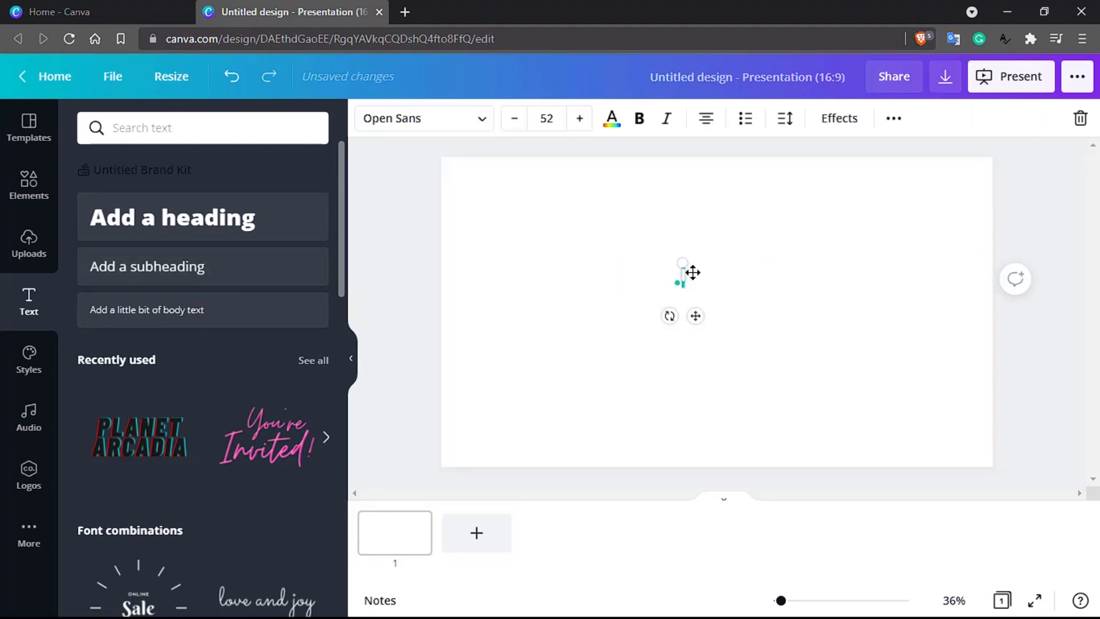
{"action": "left_click", "coordinate": [472, 325]}
{"action": "left_click", "coordinate": [245, 277]}
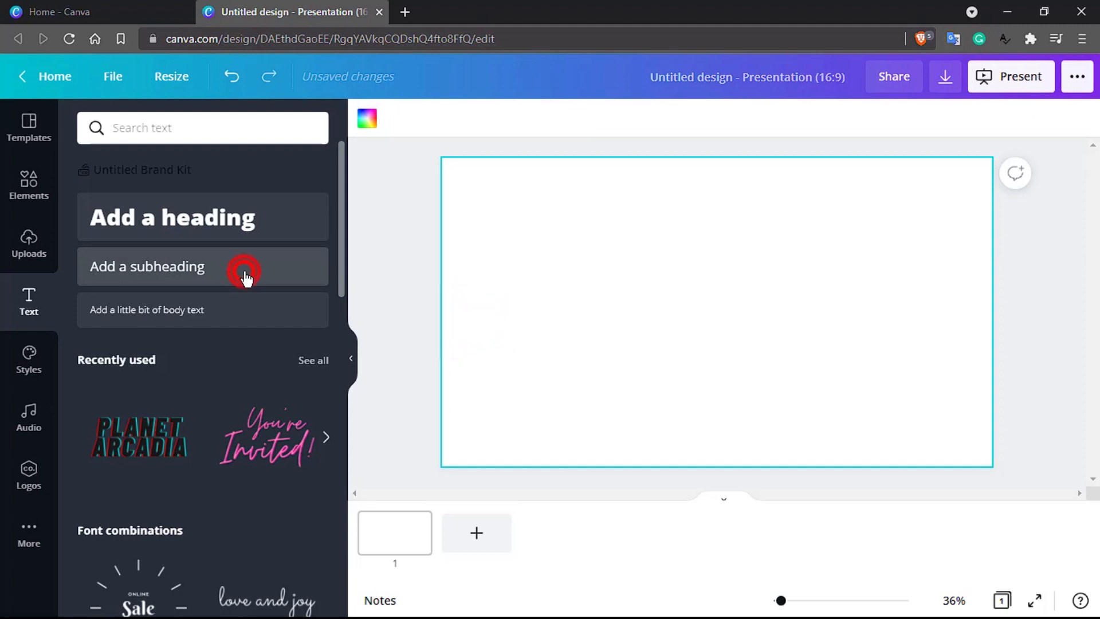
{"action": "key", "text": "BackSpace"}
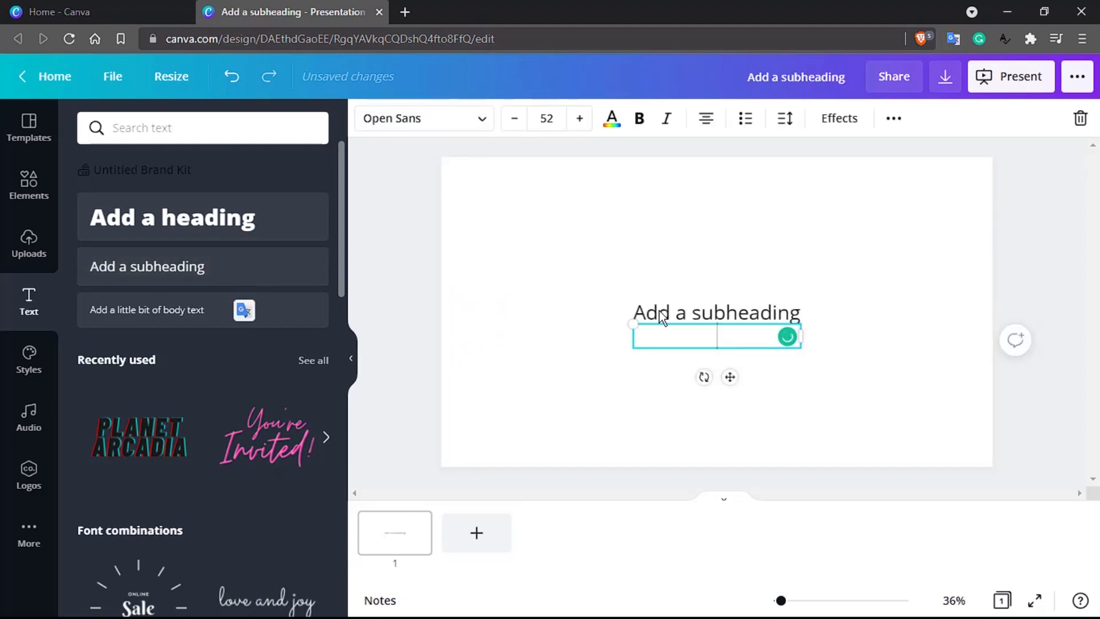
{"action": "left_click", "coordinate": [659, 311]}
{"action": "key", "text": "Delete"}
Add a subheading text box to the blank page and replace its placeholder with "JUST DO IT".
{"action": "left_click", "coordinate": [209, 255]}
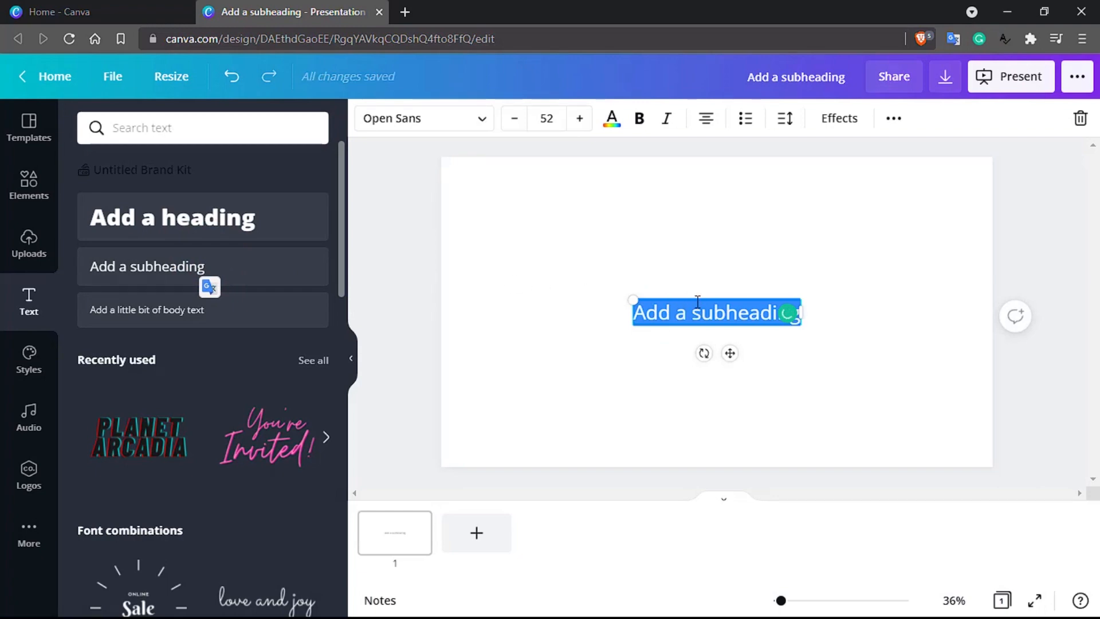
{"action": "key", "text": "BackSpace"}
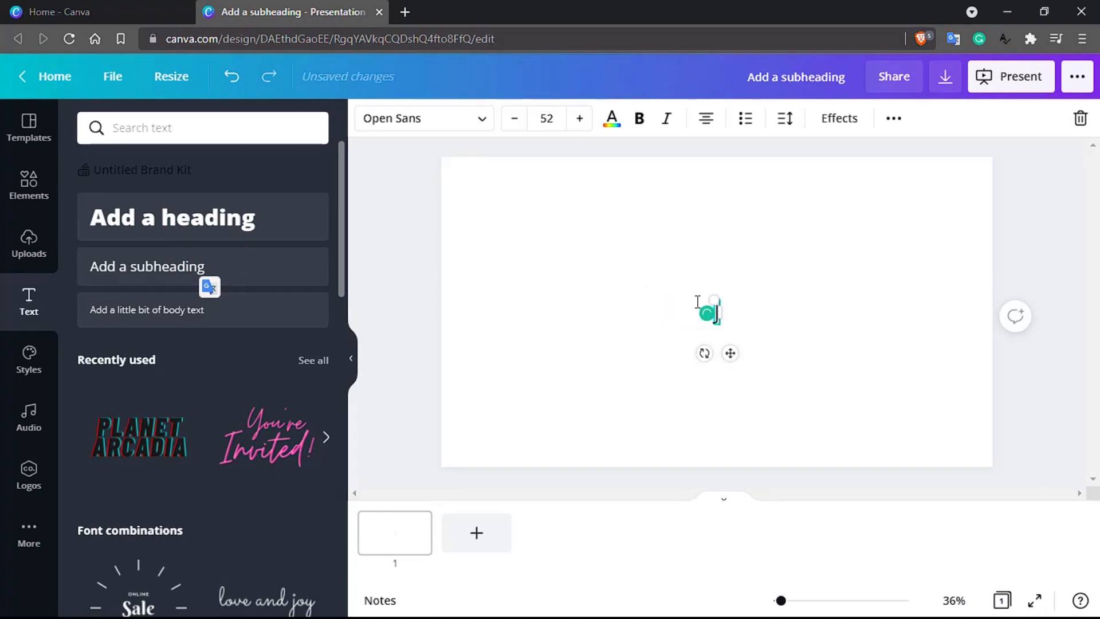
{"action": "type", "text": "JUST DO"}
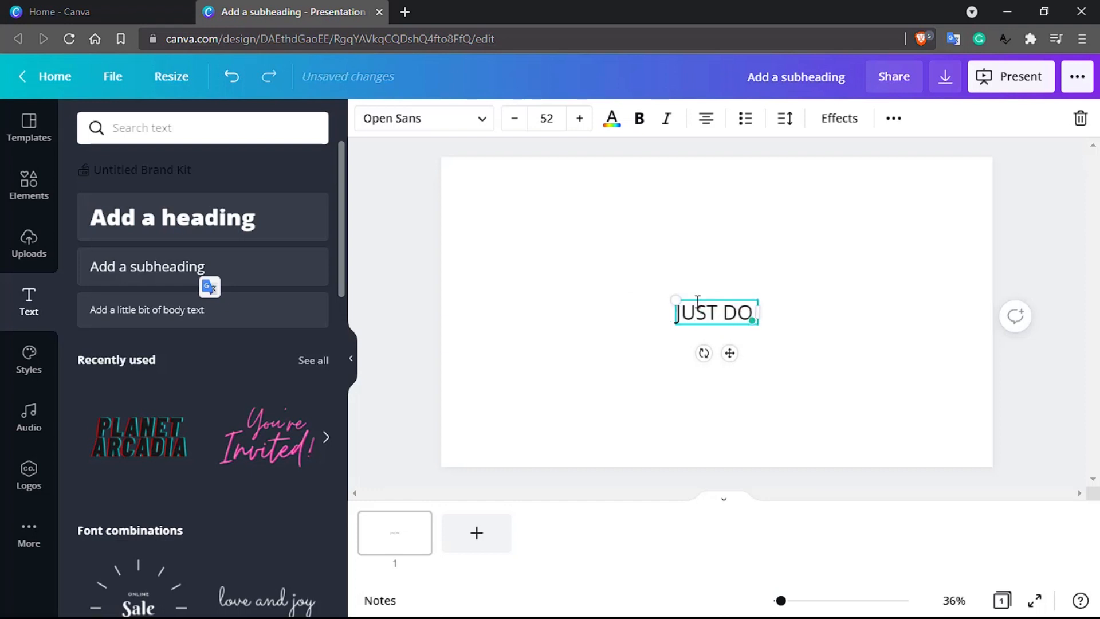
{"action": "type", "text": " IT"}
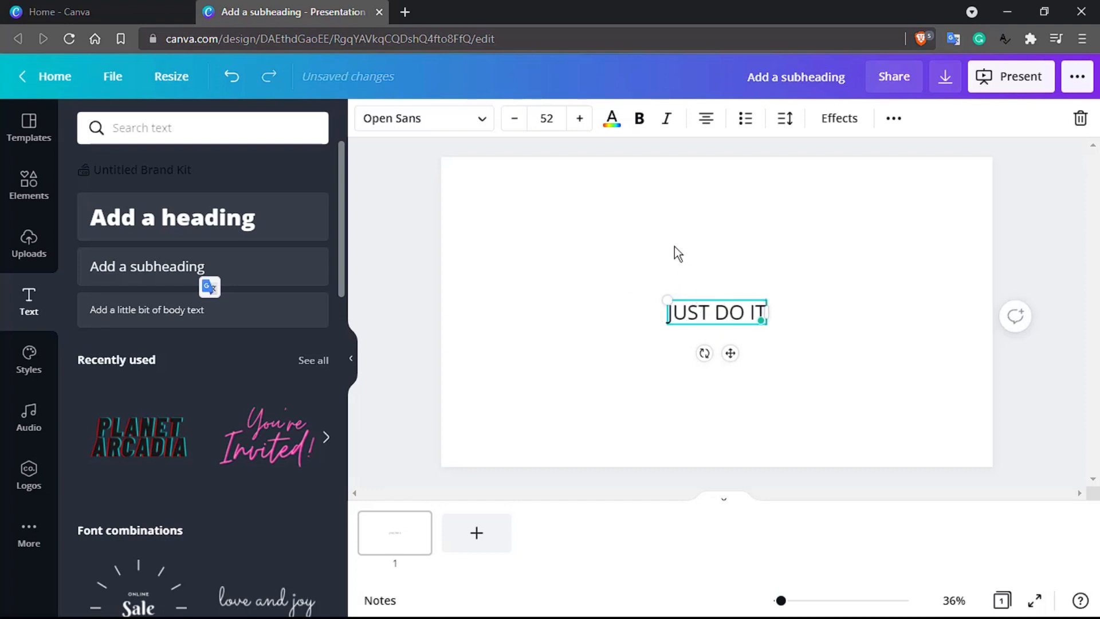
{"action": "left_click", "coordinate": [674, 246]}
Try the Advetime font on the JUST DO IT text.
{"action": "left_click", "coordinate": [696, 300]}
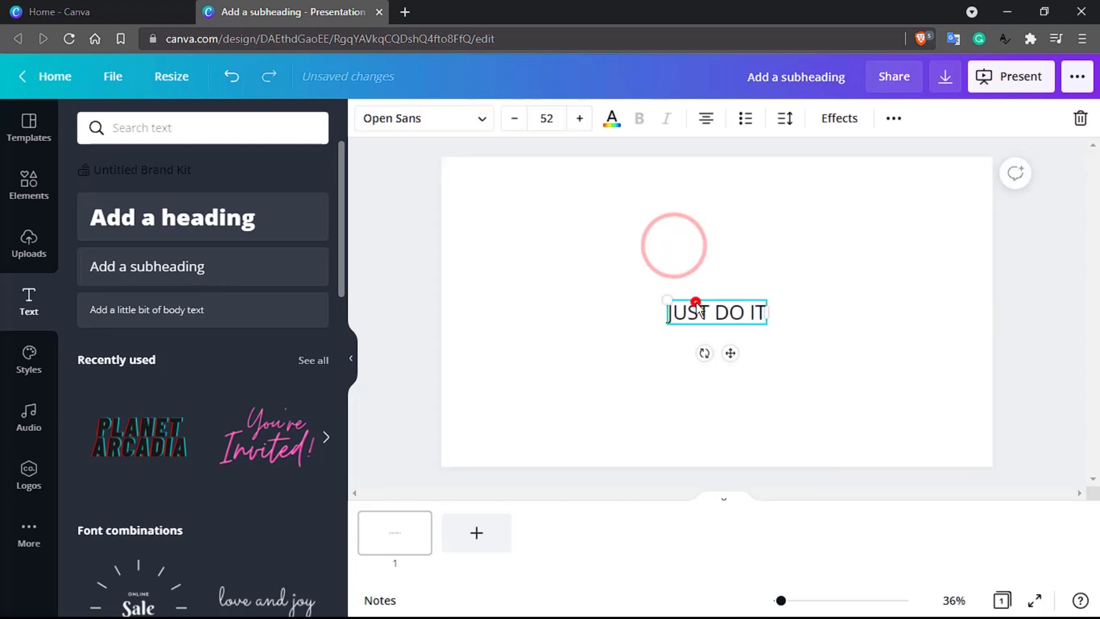
{"action": "left_click", "coordinate": [459, 131]}
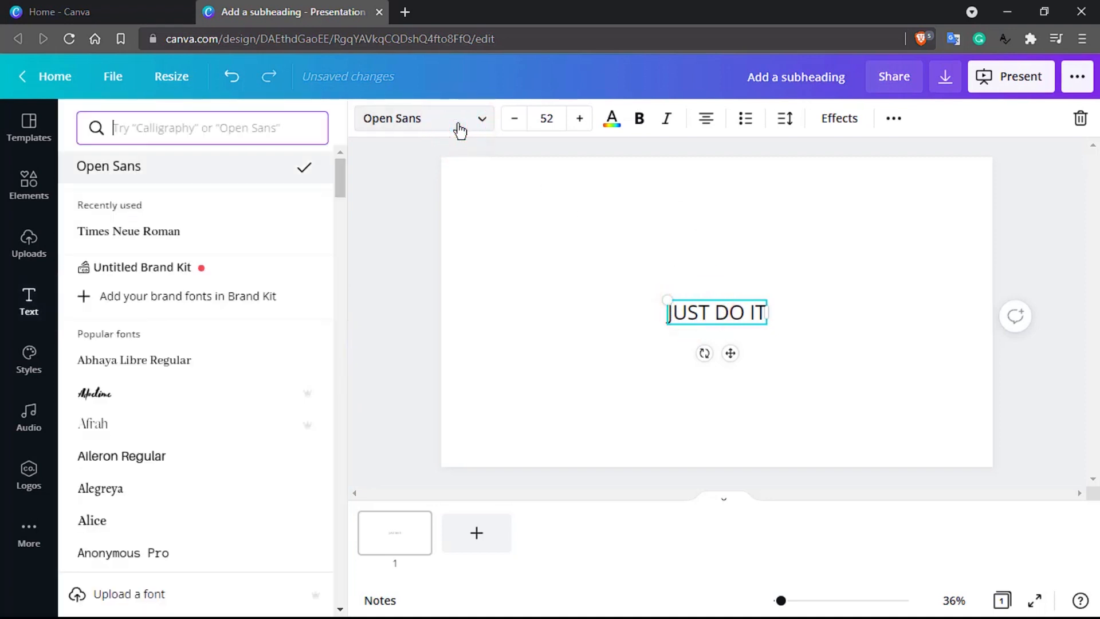
{"action": "key", "text": "Down"}
{"action": "key", "text": "Down"}
{"action": "key", "text": "Down"}
{"action": "key", "text": "Down"}
{"action": "key", "text": "Down"}
{"action": "key", "text": "Down"}
{"action": "key", "text": "Down"}
{"action": "key", "text": "Down"}
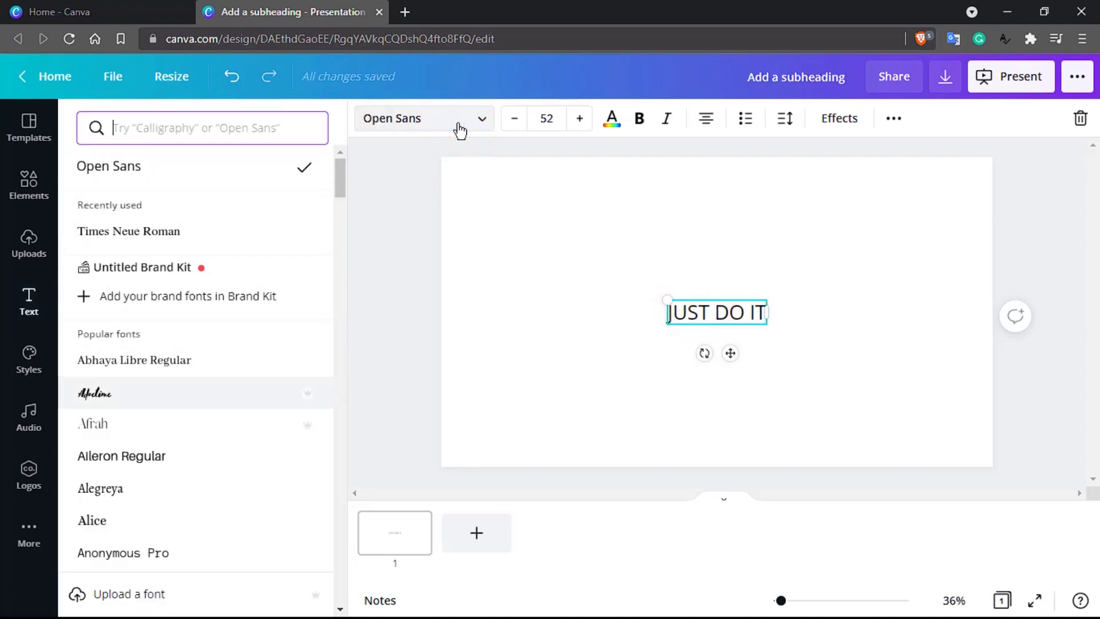
{"action": "left_click", "coordinate": [92, 394]}
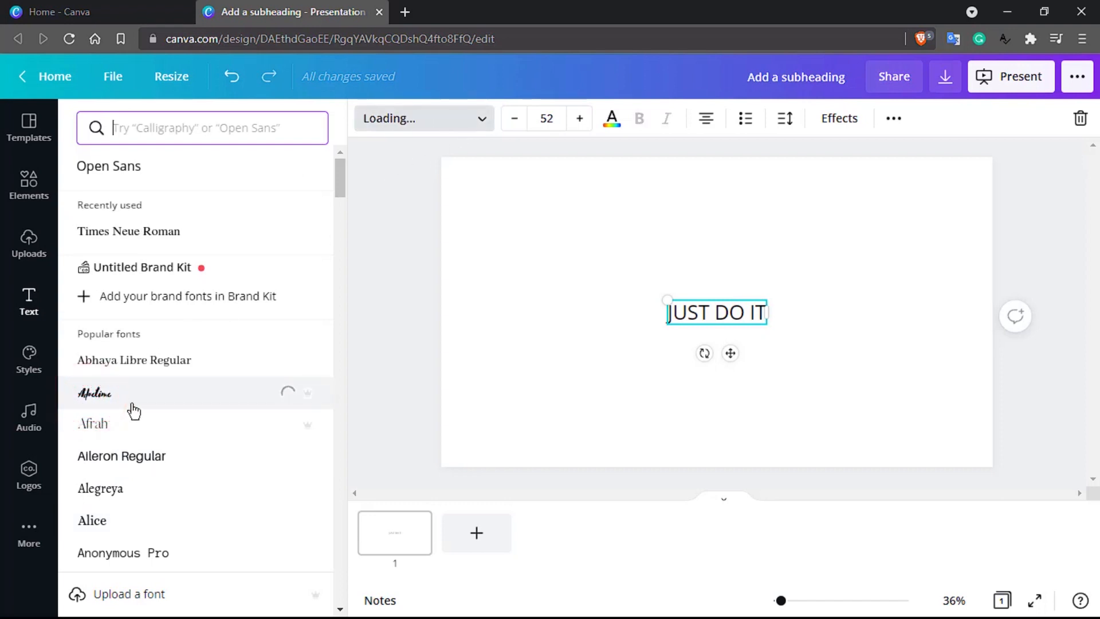
Try the Articulat font and the Calgary font on the JUST DO IT text.
{"action": "scroll", "coordinate": [133, 410], "scroll_direction": "down", "scroll_amount": 5}
{"action": "left_click", "coordinate": [177, 390]}
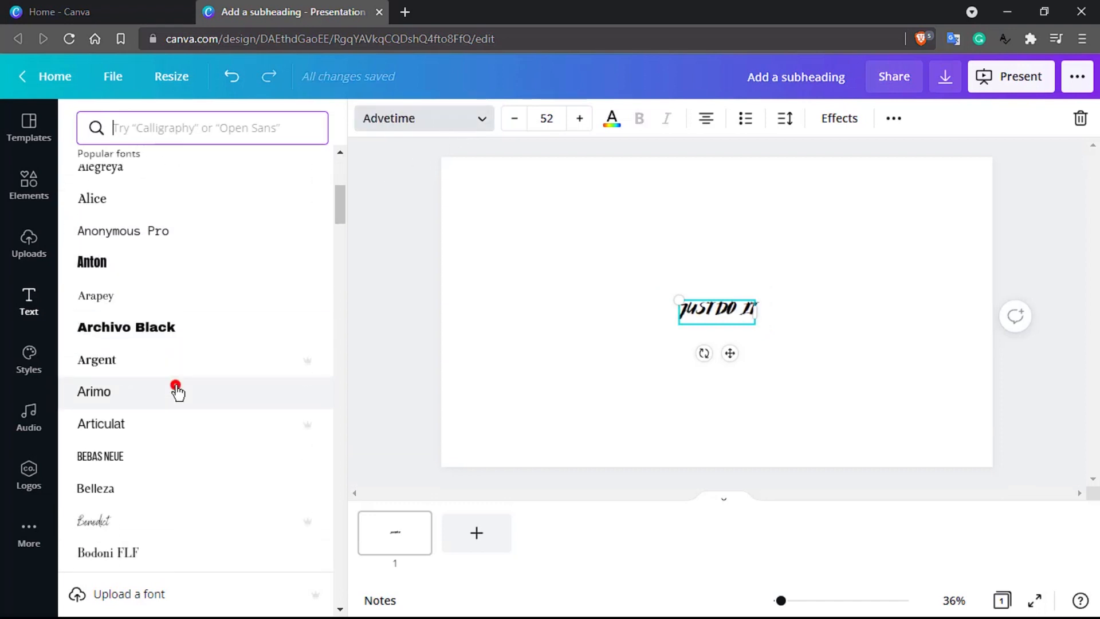
{"action": "left_click", "coordinate": [160, 422]}
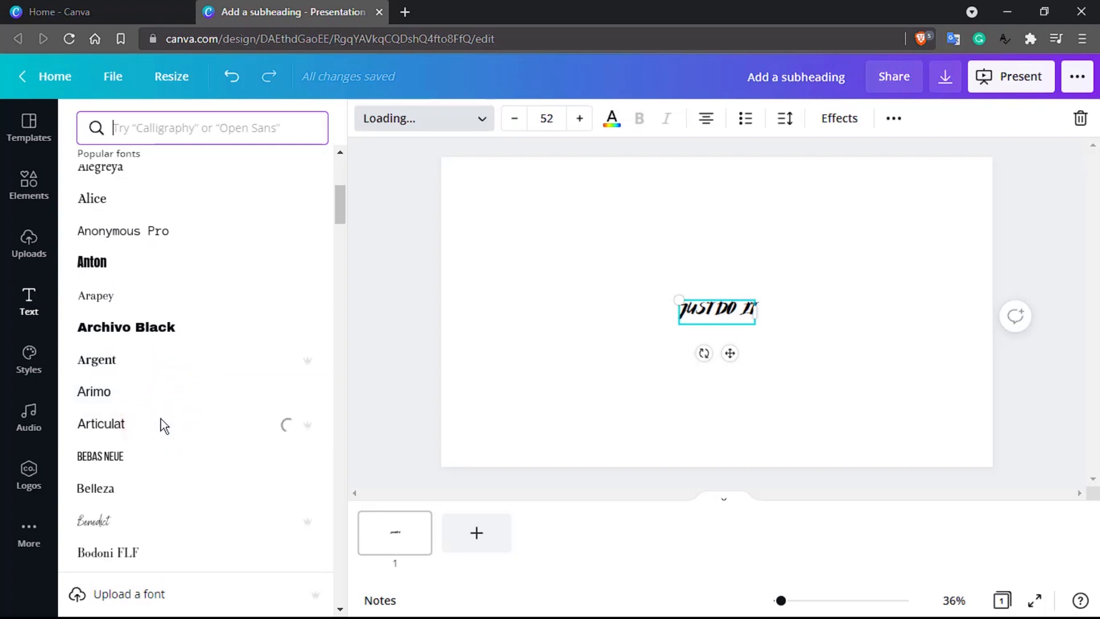
{"action": "scroll", "coordinate": [169, 435], "scroll_direction": "down", "scroll_amount": 9}
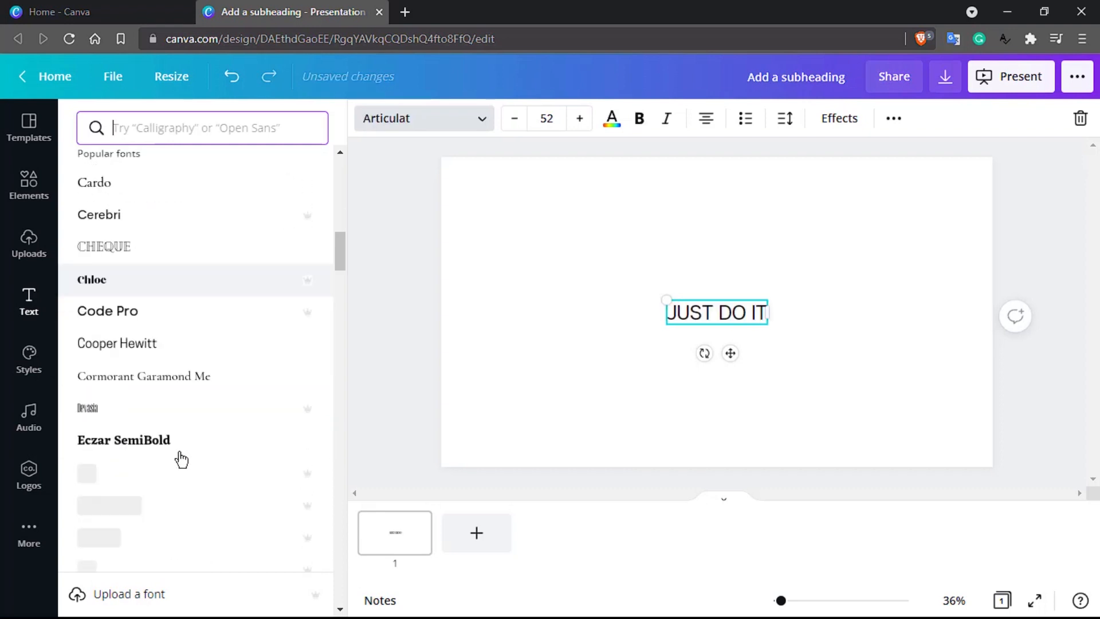
{"action": "scroll", "coordinate": [180, 457], "scroll_direction": "down", "scroll_amount": 1}
{"action": "scroll", "coordinate": [178, 457], "scroll_direction": "up", "scroll_amount": 4}
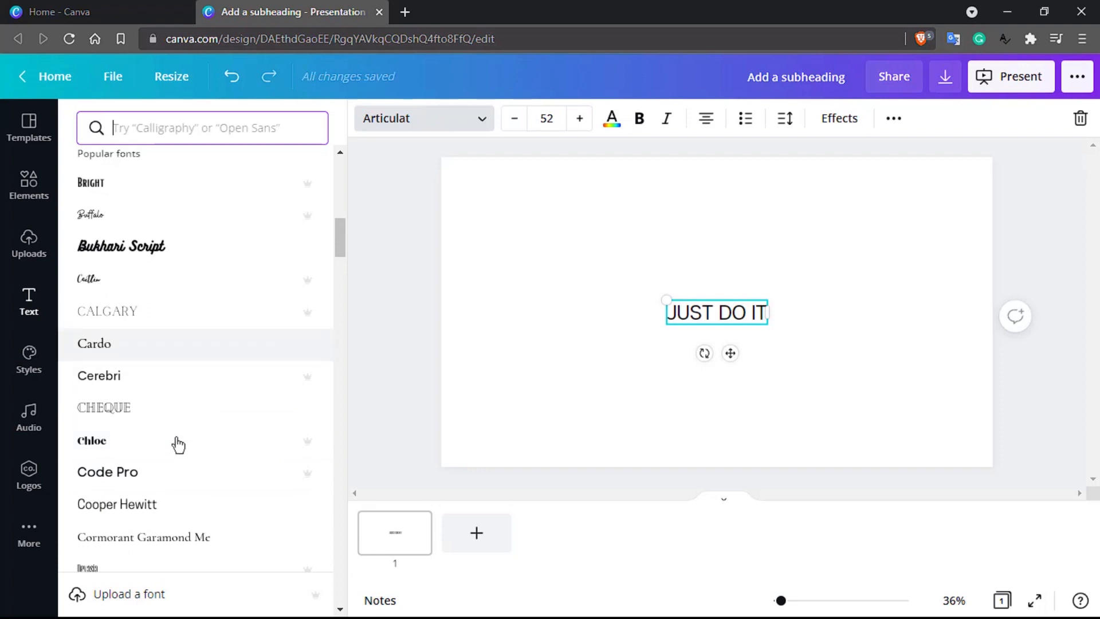
{"action": "left_click", "coordinate": [151, 319]}
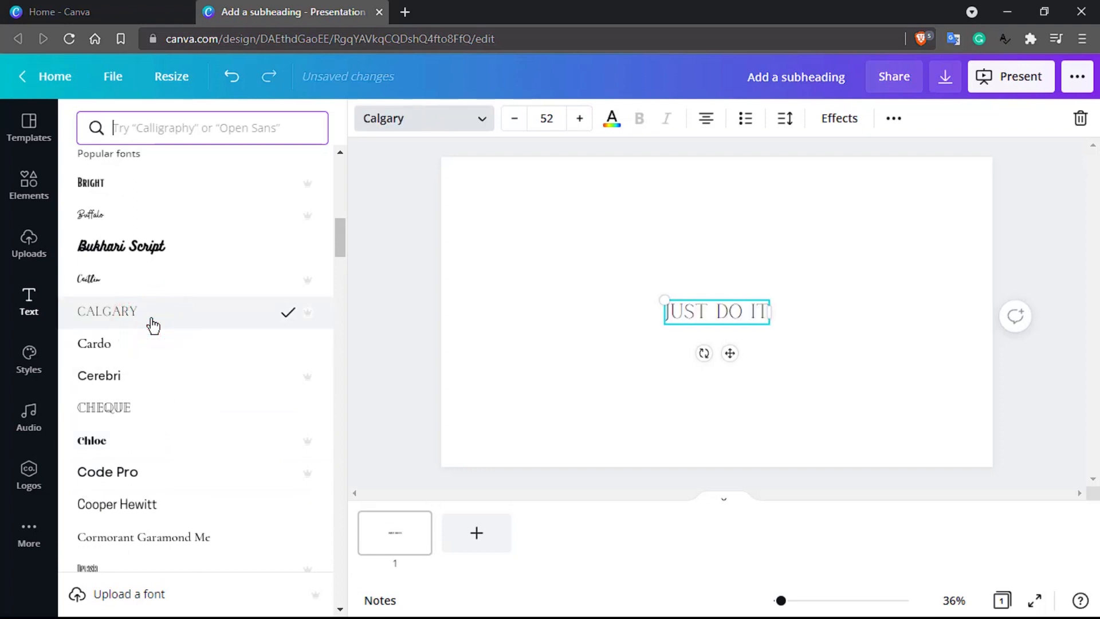
Set the font of the JUST DO IT text to Kollektif.
{"action": "scroll", "coordinate": [153, 326], "scroll_direction": "down", "scroll_amount": 4}
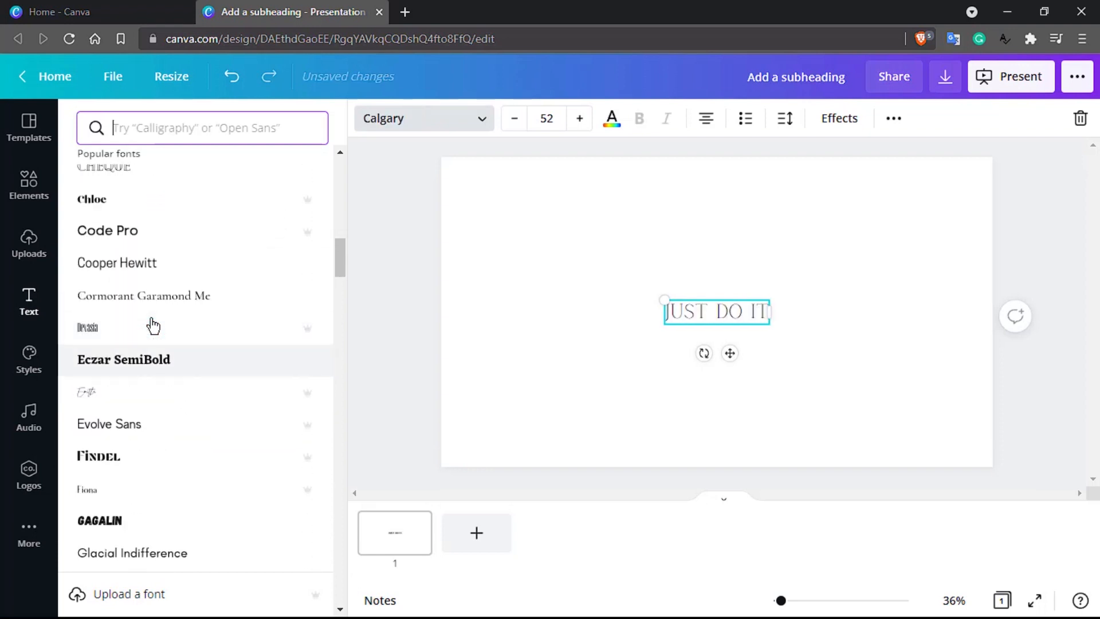
{"action": "scroll", "coordinate": [162, 326], "scroll_direction": "down", "scroll_amount": 2}
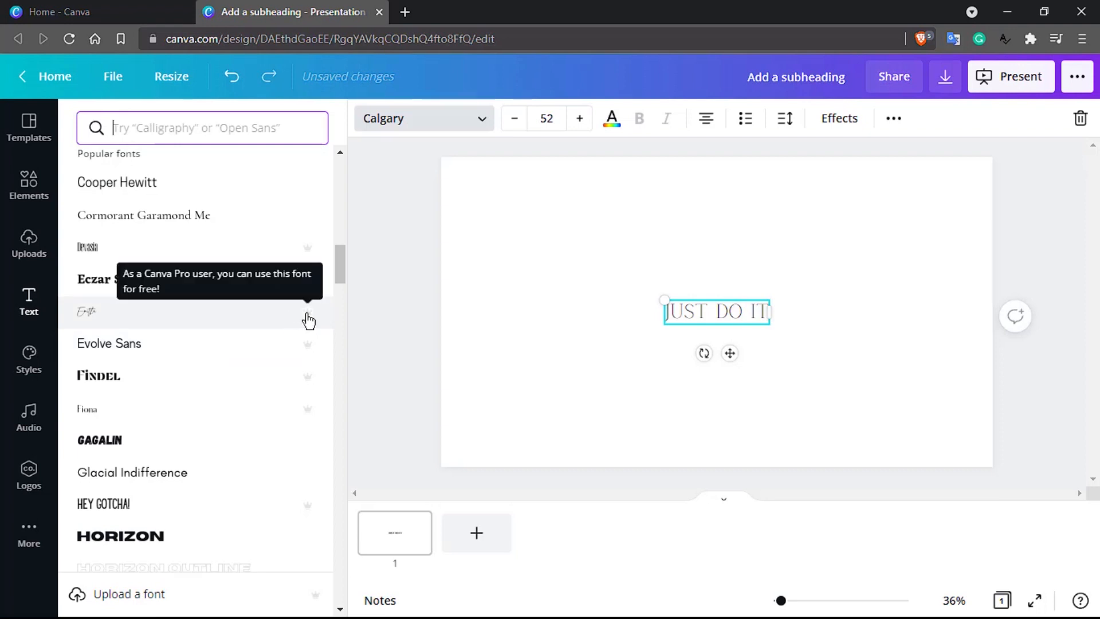
{"action": "scroll", "coordinate": [309, 321], "scroll_direction": "down", "scroll_amount": 4}
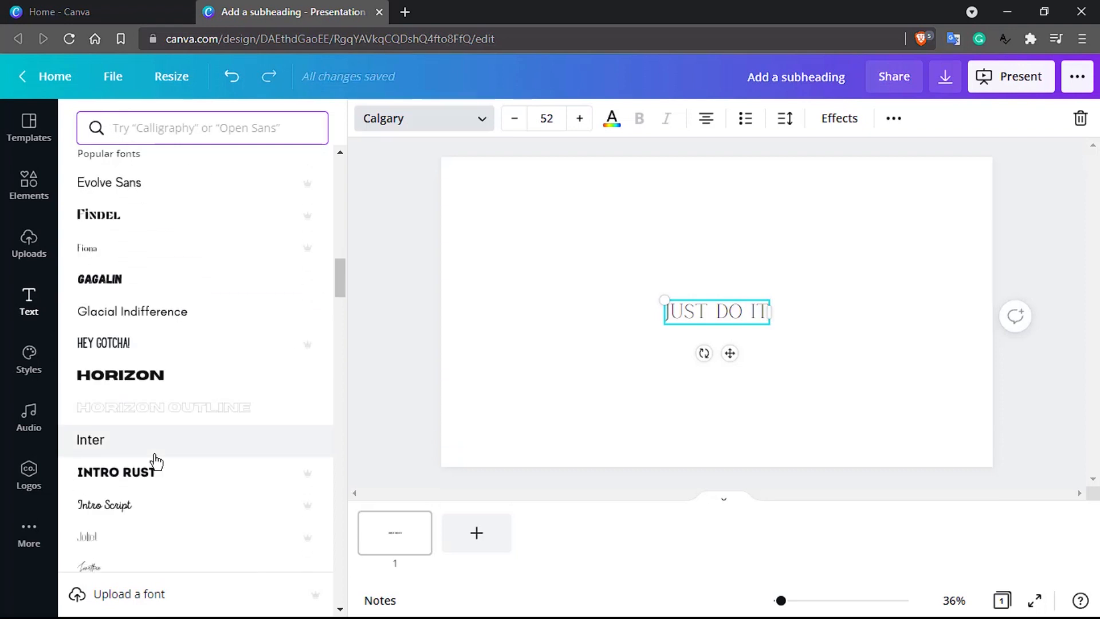
{"action": "scroll", "coordinate": [155, 461], "scroll_direction": "down", "scroll_amount": 4}
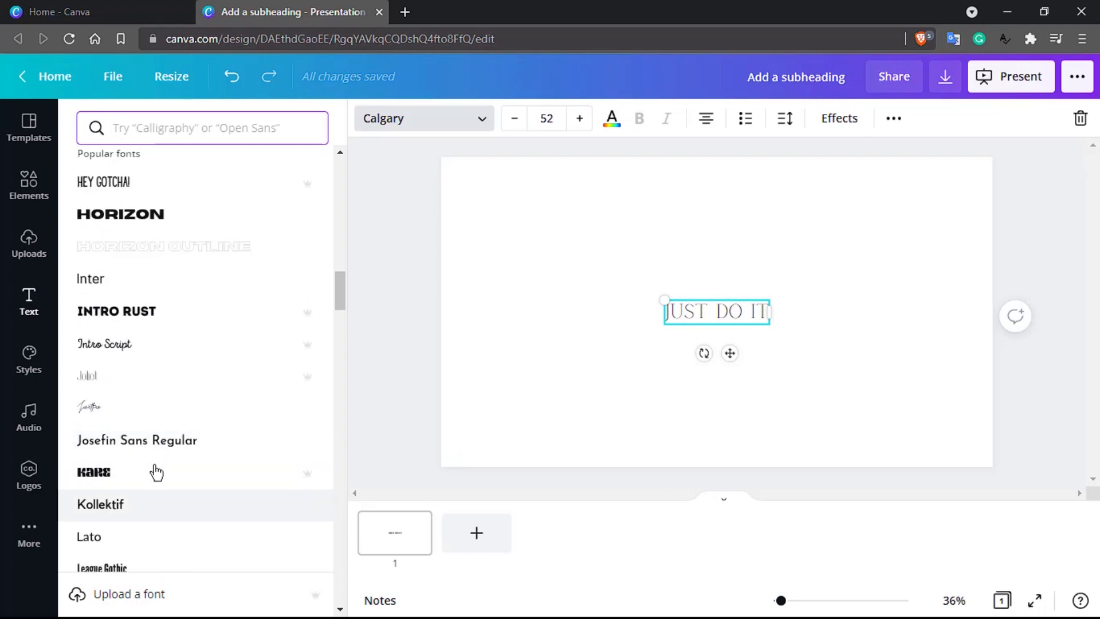
{"action": "left_click", "coordinate": [154, 504]}
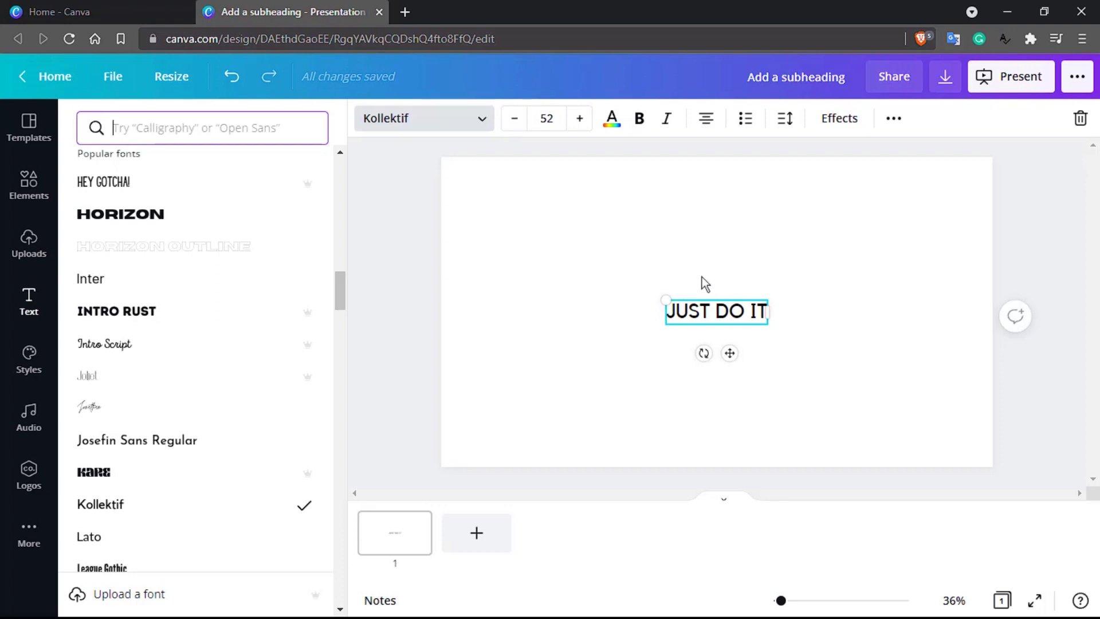
Increase the font size of the JUST DO IT text to 61.
{"action": "left_click", "coordinate": [579, 118]}
{"action": "left_click", "coordinate": [579, 119]}
{"action": "left_click", "coordinate": [579, 118]}
{"action": "left_click", "coordinate": [579, 118]}
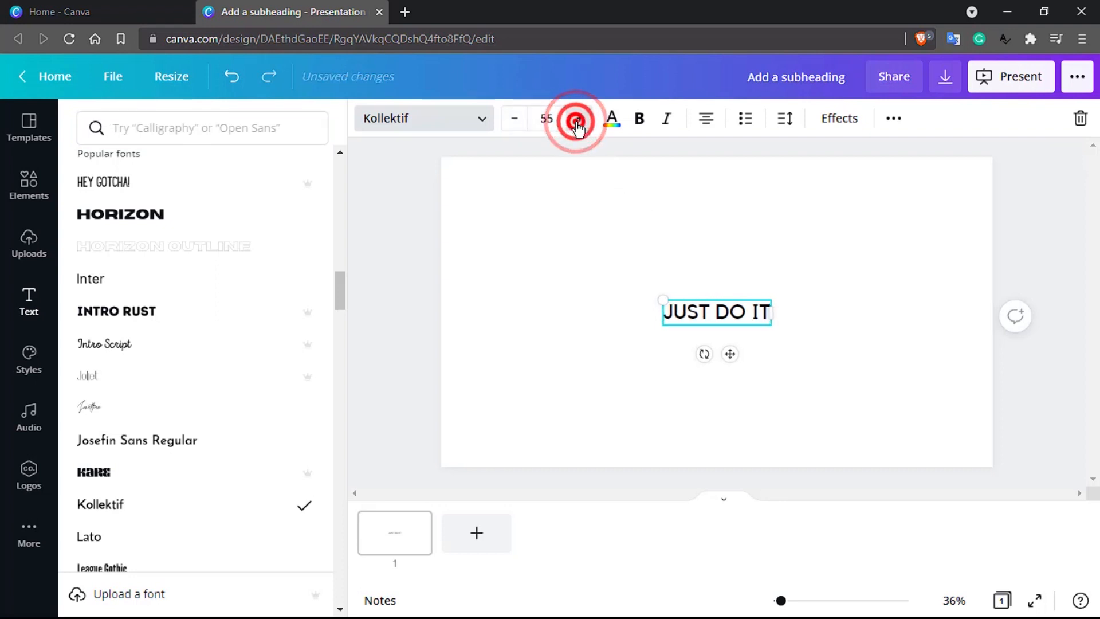
{"action": "left_click", "coordinate": [579, 119]}
{"action": "left_click", "coordinate": [579, 119]}
{"action": "left_click", "coordinate": [578, 118]}
{"action": "left_click", "coordinate": [579, 119]}
{"action": "left_click", "coordinate": [579, 119]}
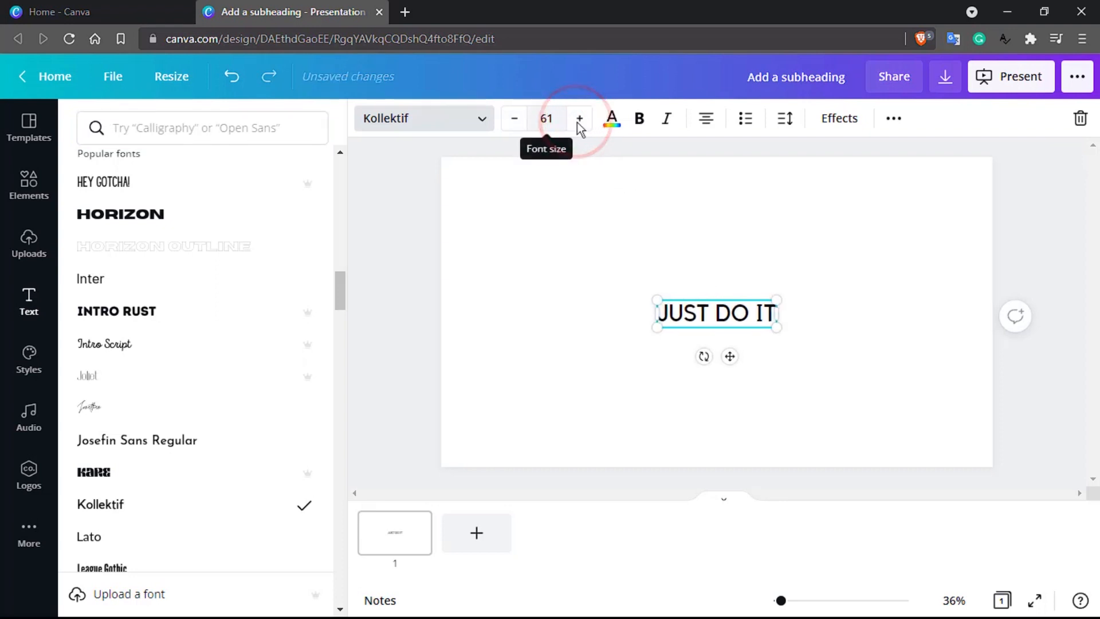
Try red and the brand palette's blue as the text color, and return the text to black.
{"action": "left_click", "coordinate": [621, 120]}
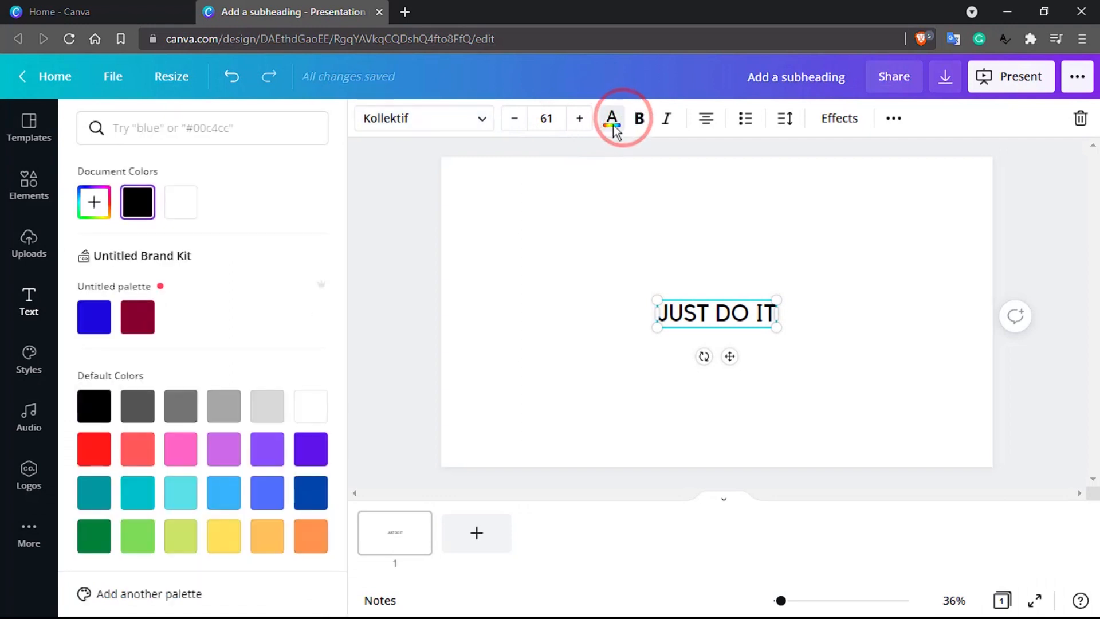
{"action": "left_click", "coordinate": [100, 458]}
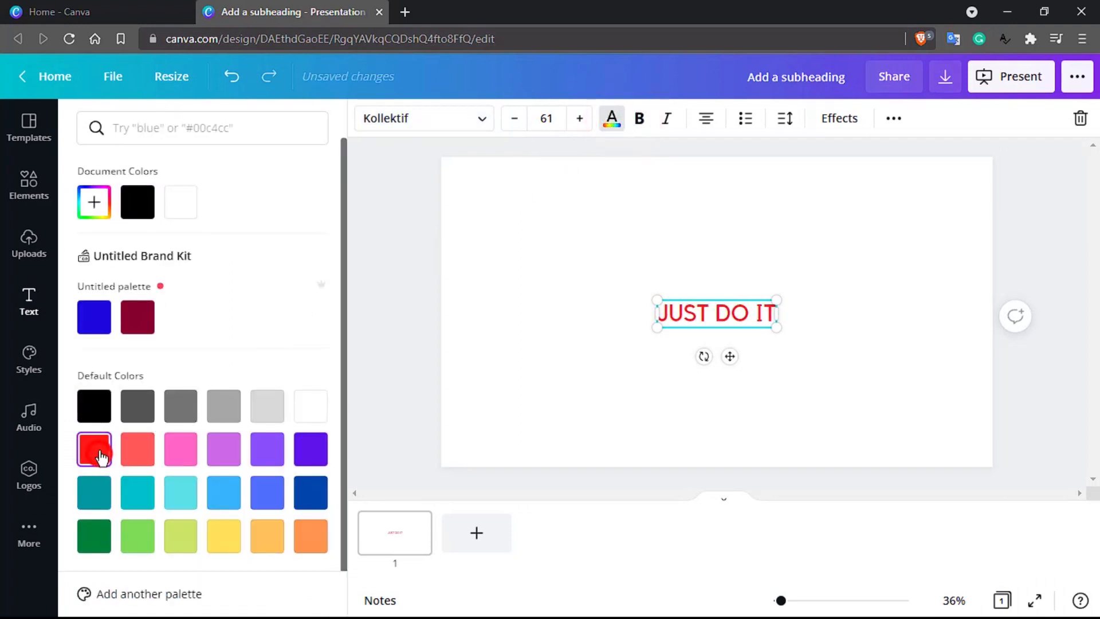
{"action": "left_click", "coordinate": [98, 317]}
{"action": "left_click", "coordinate": [137, 199]}
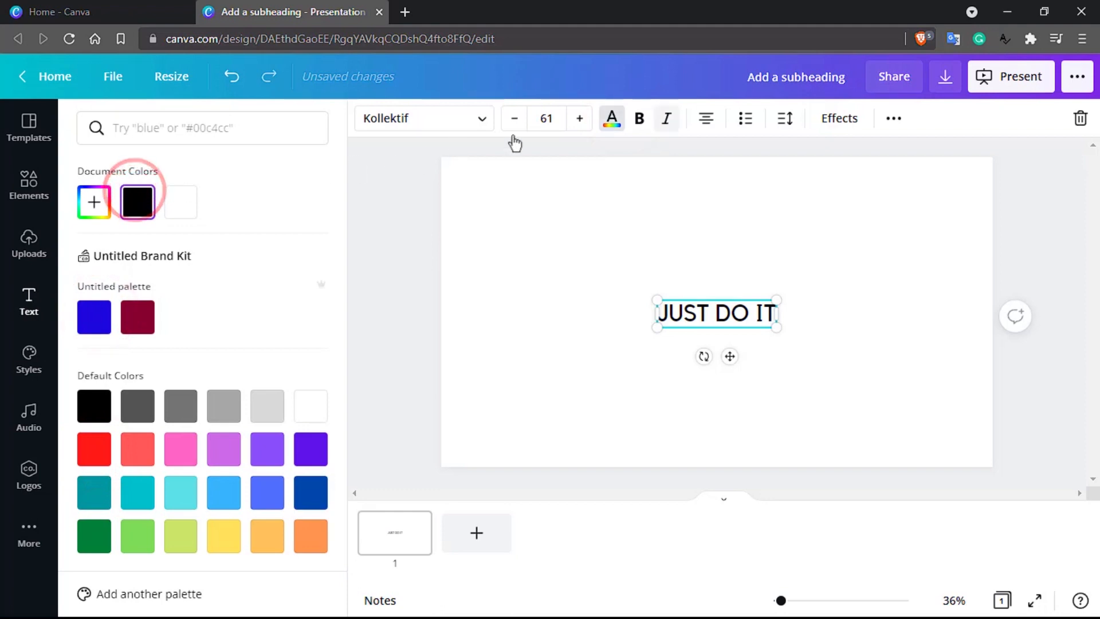
Make the JUST DO IT text bold and italic, and set its alignment to left.
{"action": "left_click", "coordinate": [641, 120]}
{"action": "left_click", "coordinate": [666, 118]}
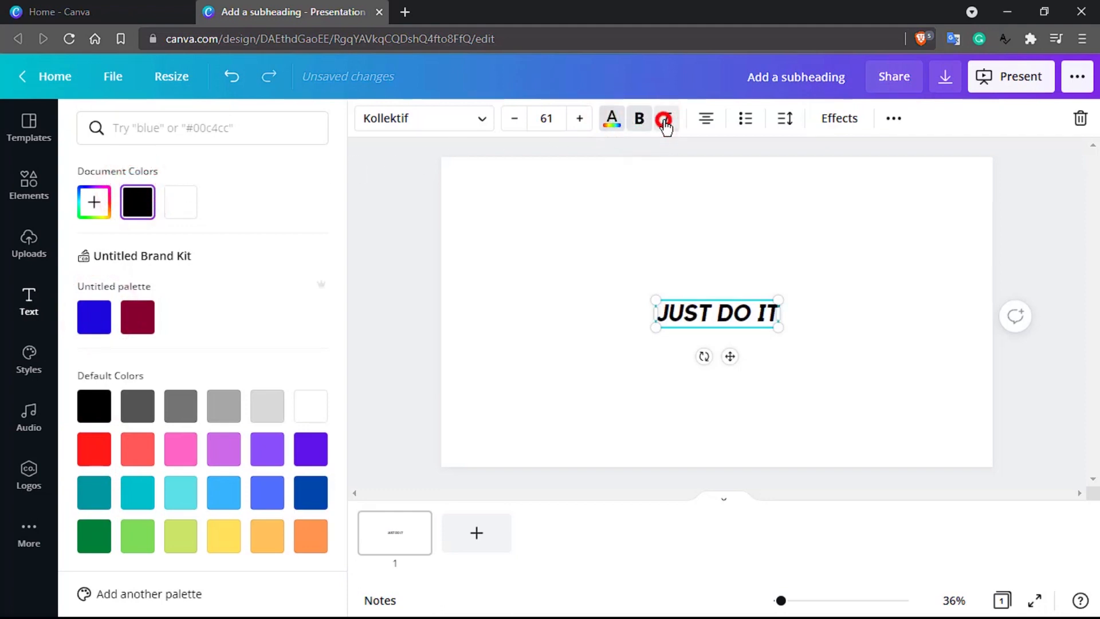
{"action": "left_click", "coordinate": [705, 120]}
{"action": "left_click", "coordinate": [706, 119]}
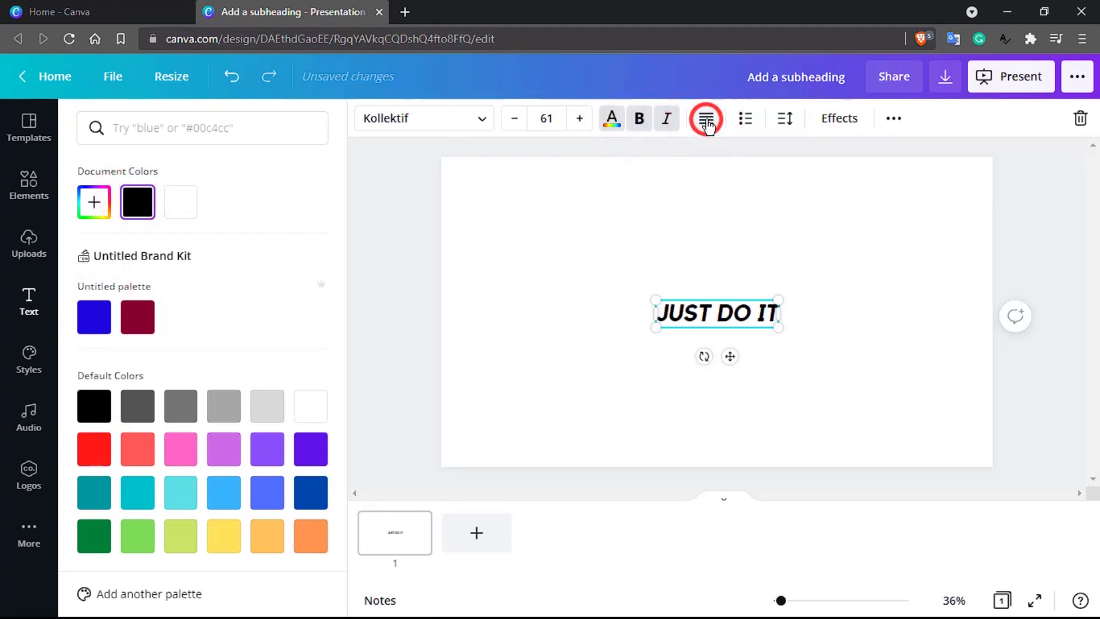
{"action": "left_click", "coordinate": [706, 119]}
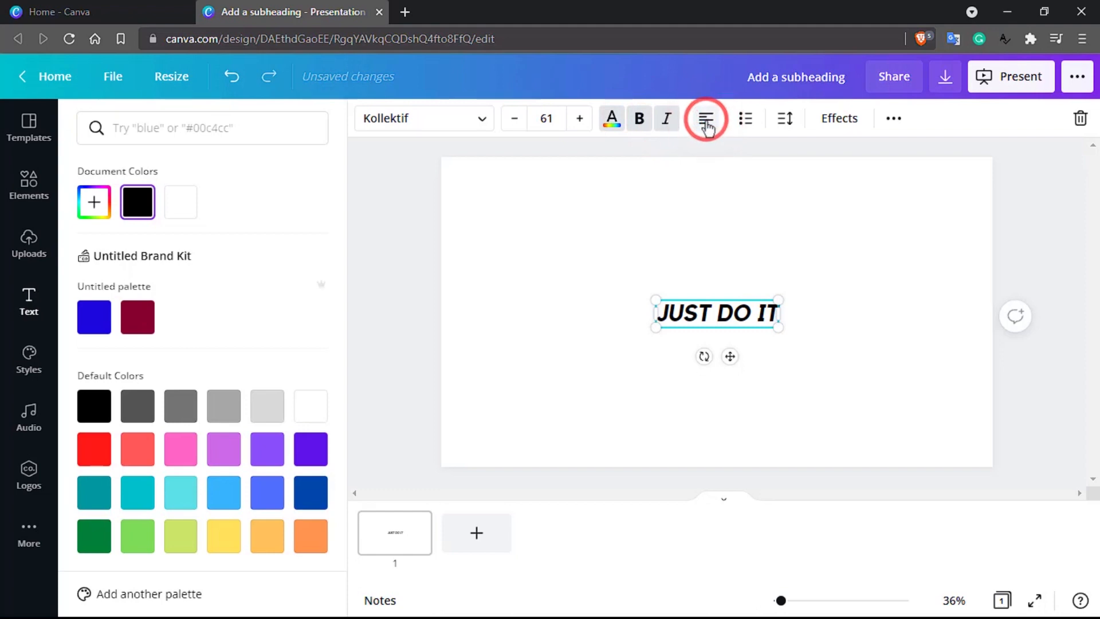
Enlarge the JUST DO IT text box by its corners to a font size of about 188.
{"action": "left_click_drag", "start_coordinate": [569, 346], "coordinate": [526, 358]}
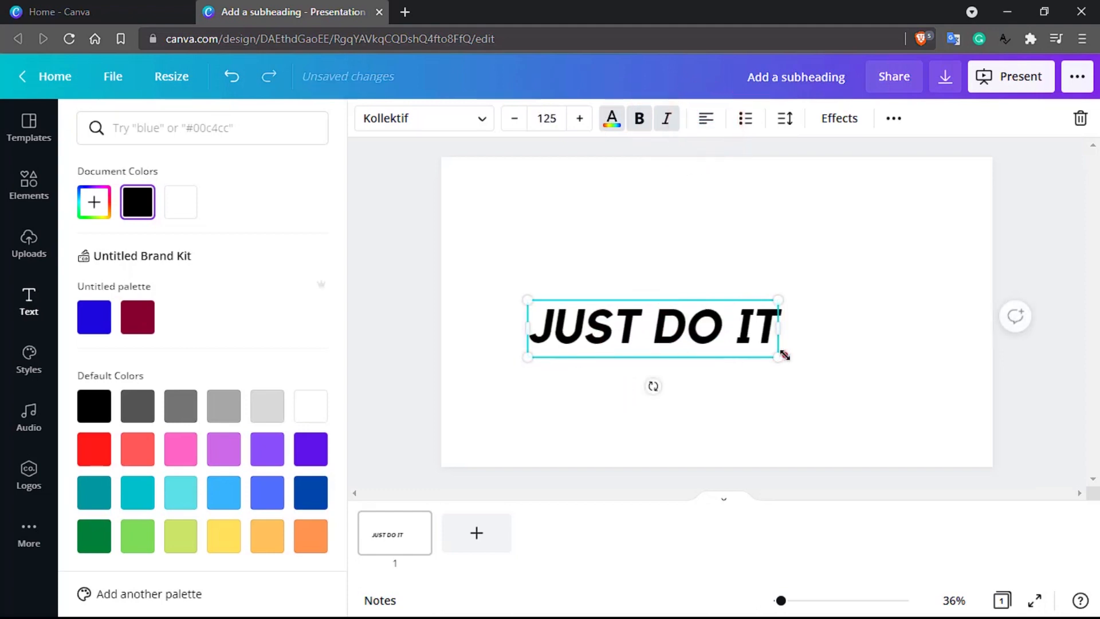
{"action": "left_click_drag", "start_coordinate": [783, 356], "coordinate": [913, 341]}
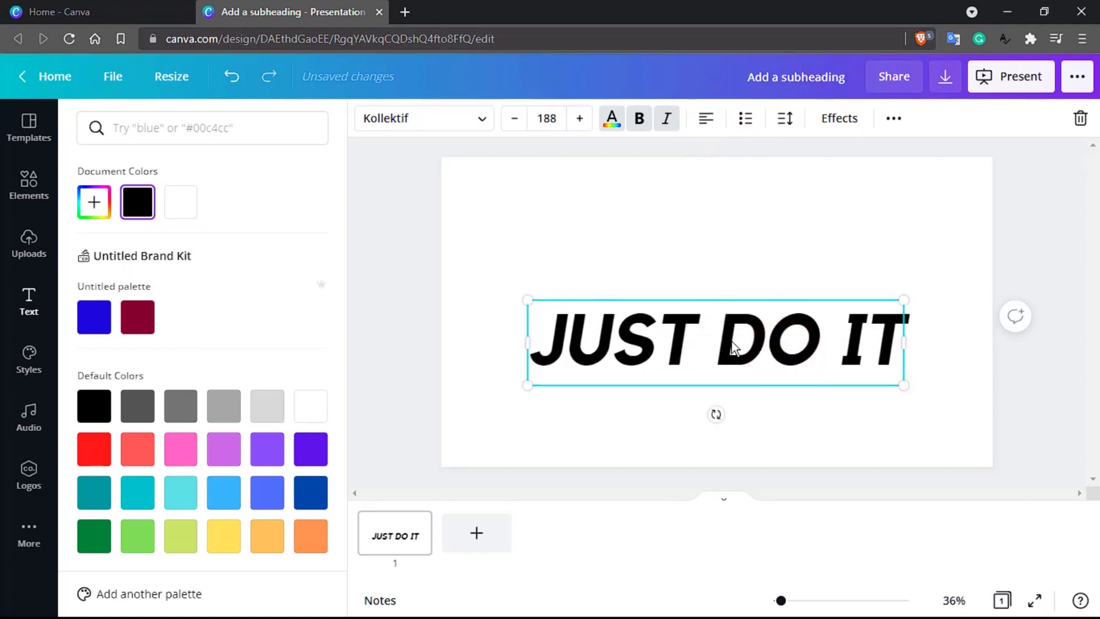
Break the JUST DO IT text onto a second line before DO and move the text box up the page.
{"action": "key", "text": "Return"}
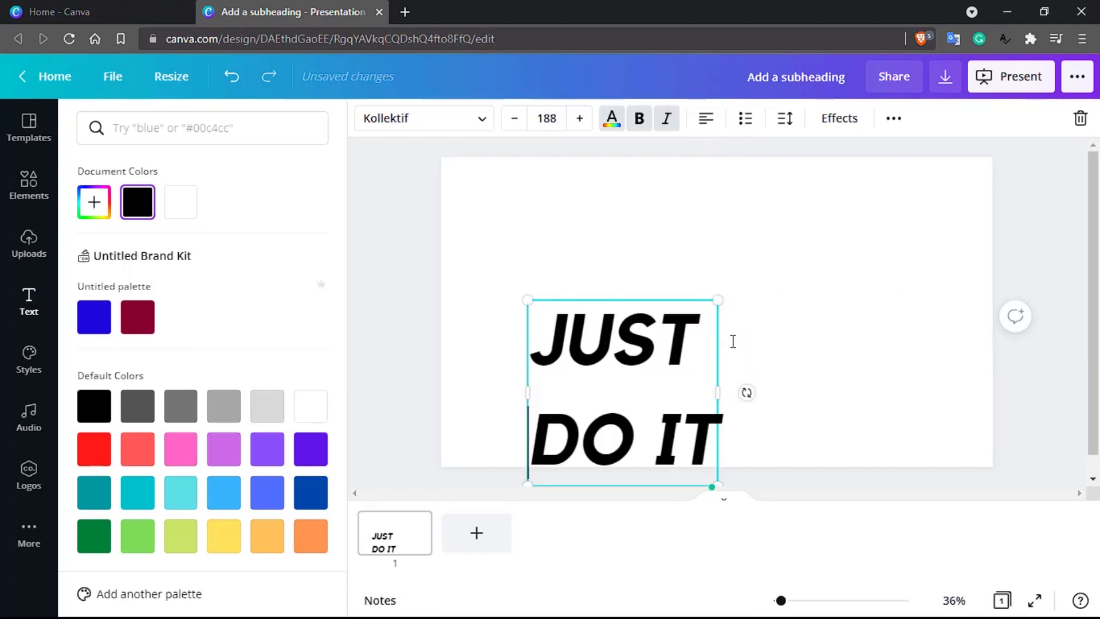
{"action": "left_click_drag", "start_coordinate": [637, 307], "coordinate": [673, 211]}
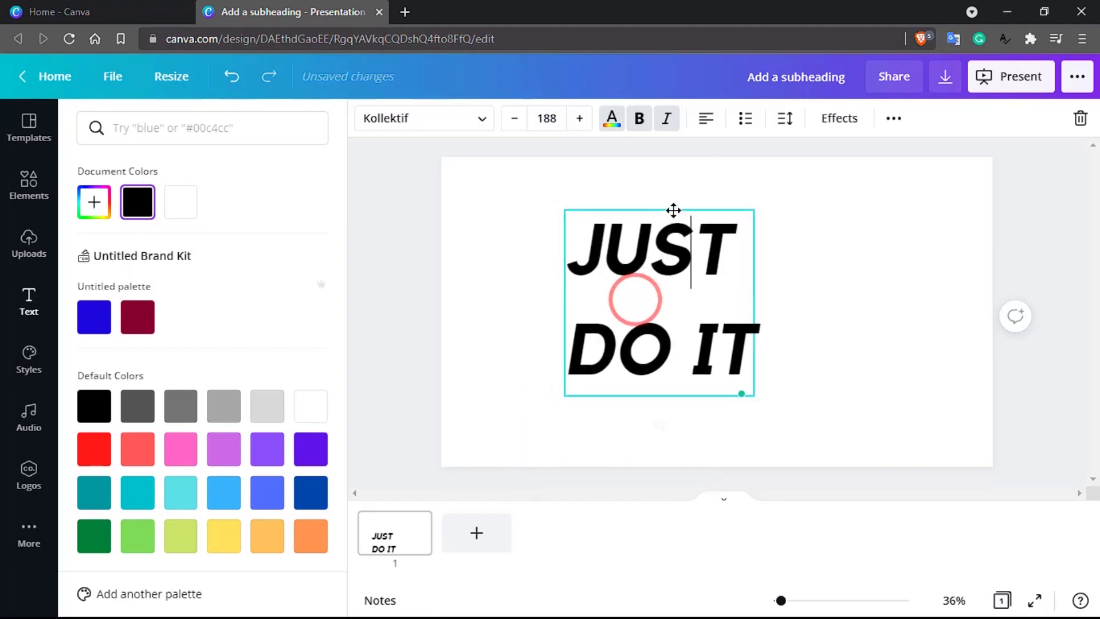
Right-align the JUST line and widen the text box to about 888.
{"action": "left_click", "coordinate": [700, 124]}
{"action": "left_click", "coordinate": [700, 126]}
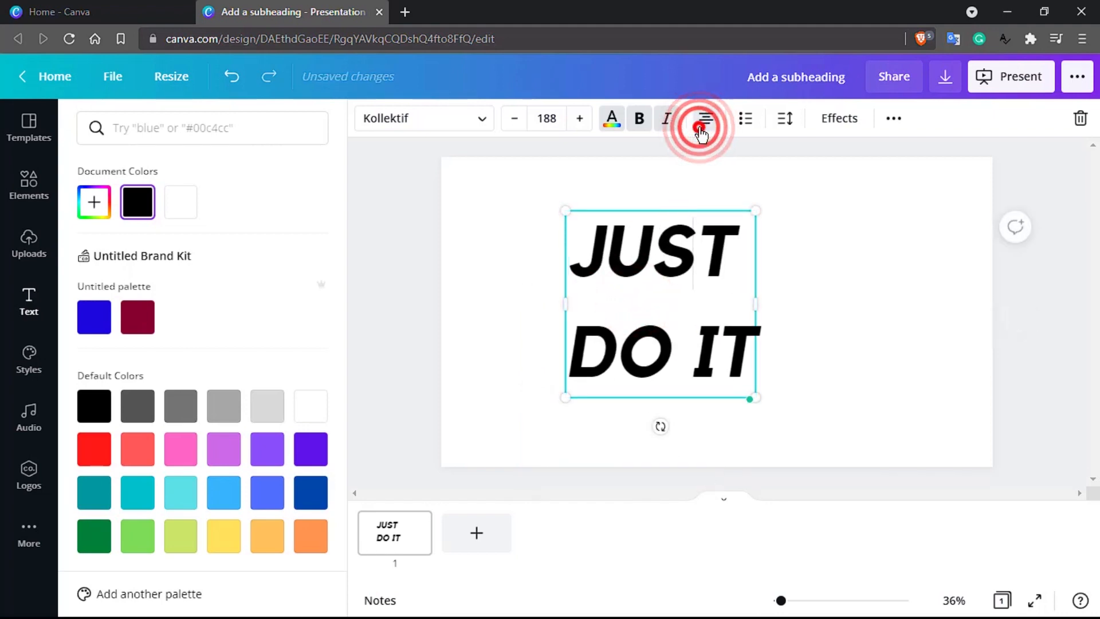
{"action": "left_click", "coordinate": [700, 126]}
{"action": "left_click_drag", "start_coordinate": [760, 308], "coordinate": [825, 306]}
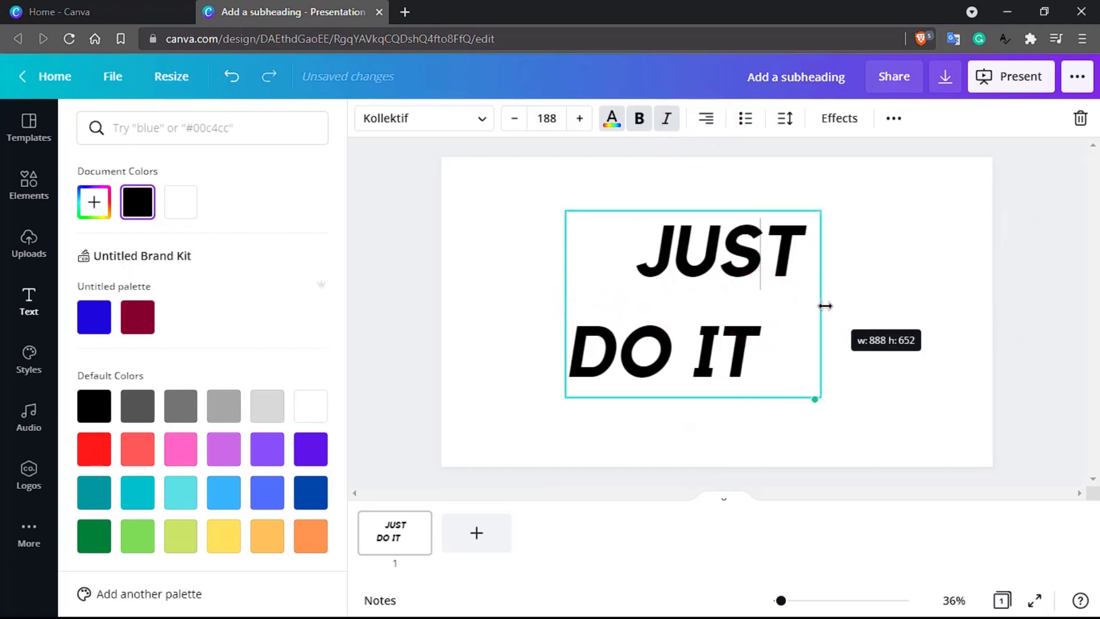
Cycle the JUST line through the alignment options and leave it justified.
{"action": "left_click", "coordinate": [702, 120]}
{"action": "left_click", "coordinate": [703, 120]}
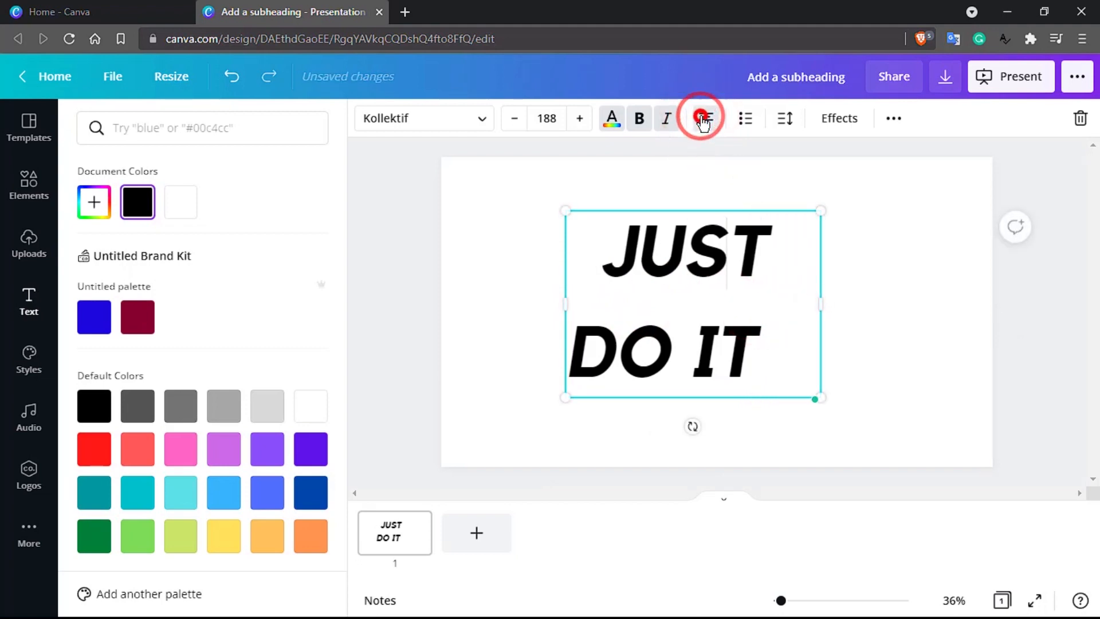
{"action": "left_click", "coordinate": [703, 120]}
{"action": "left_click", "coordinate": [703, 120]}
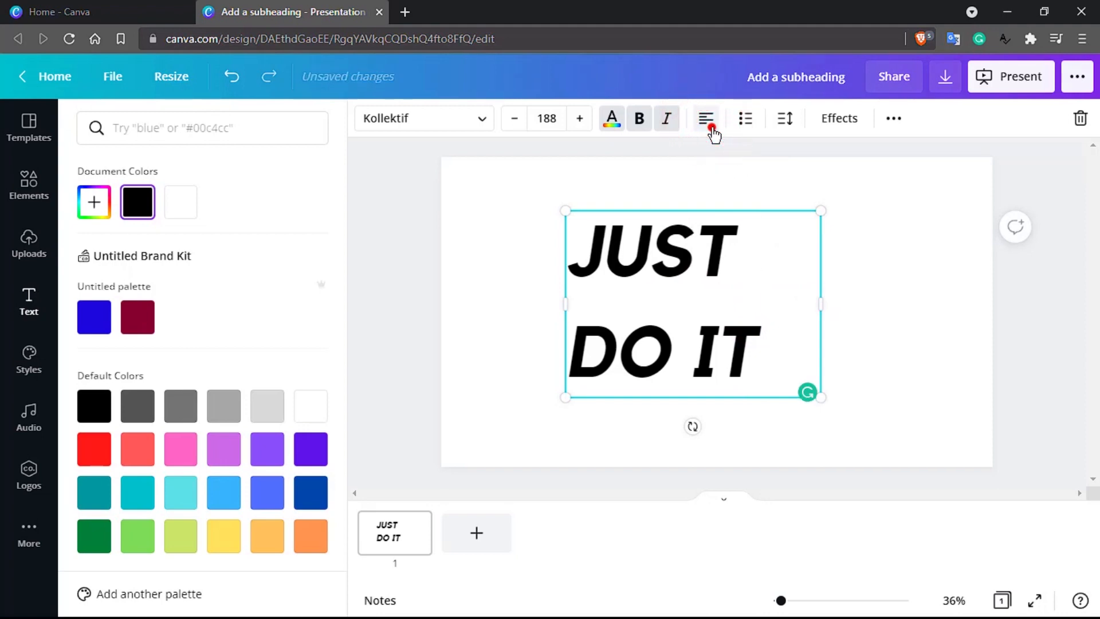
{"action": "left_click", "coordinate": [711, 127]}
{"action": "left_click", "coordinate": [711, 127]}
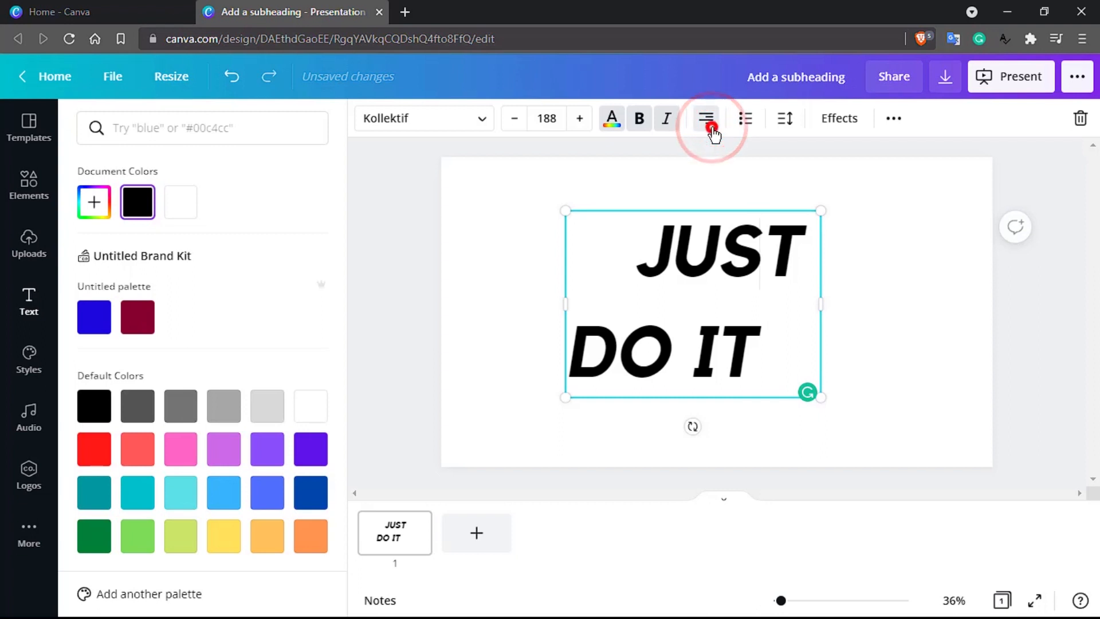
{"action": "left_click", "coordinate": [714, 132]}
Try a bulleted list, a numbered list and right alignment on the JUST line, and return it to plain justified text.
{"action": "left_click", "coordinate": [743, 122]}
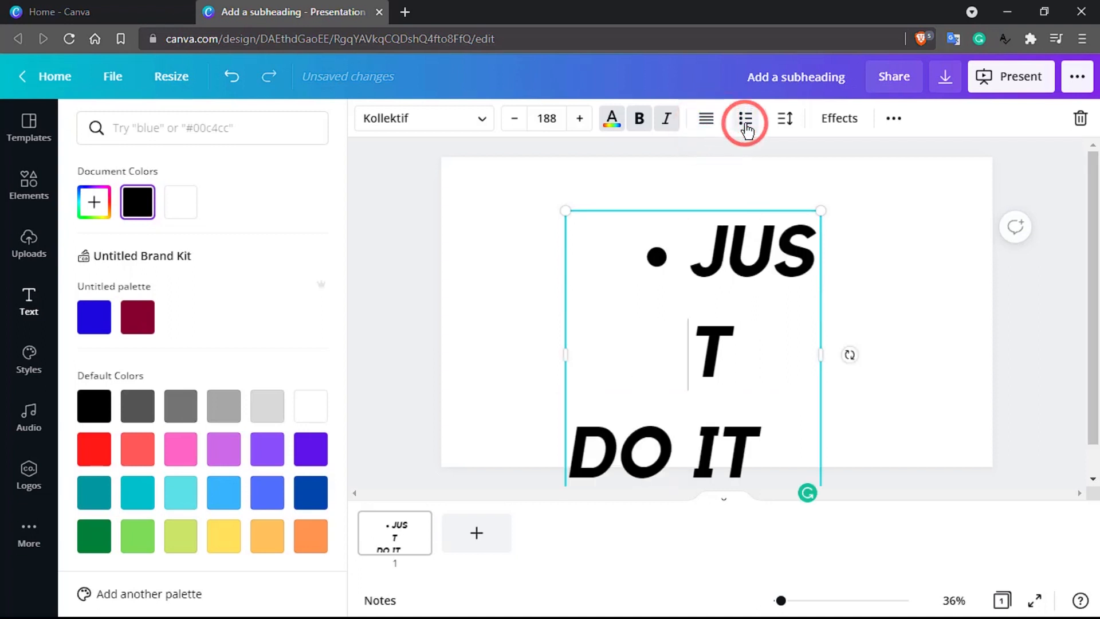
{"action": "left_click", "coordinate": [746, 123]}
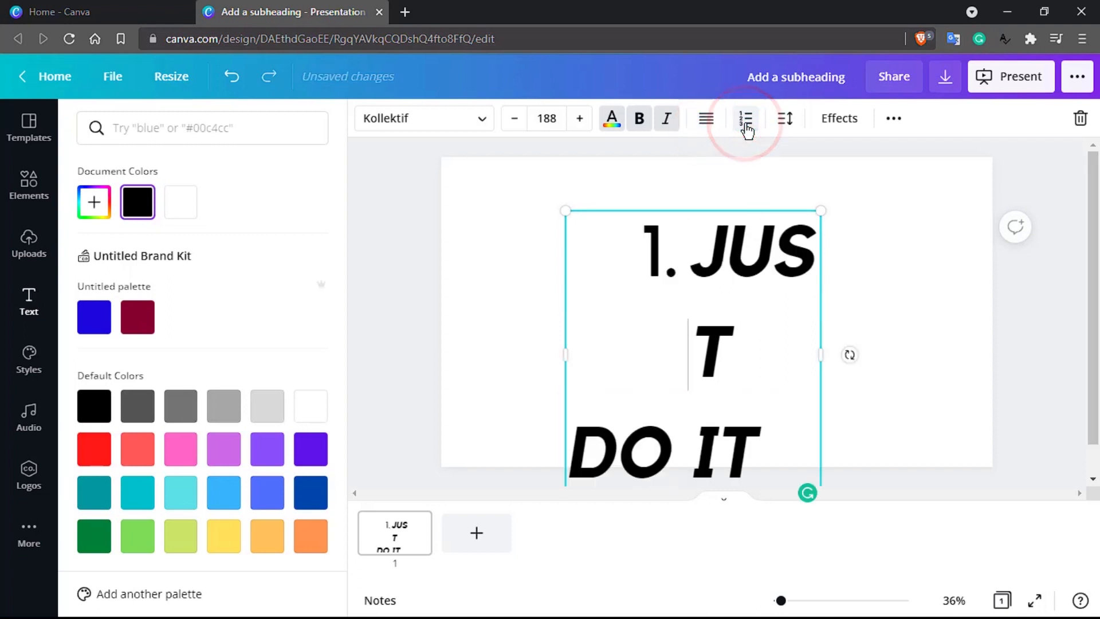
{"action": "left_click", "coordinate": [747, 130]}
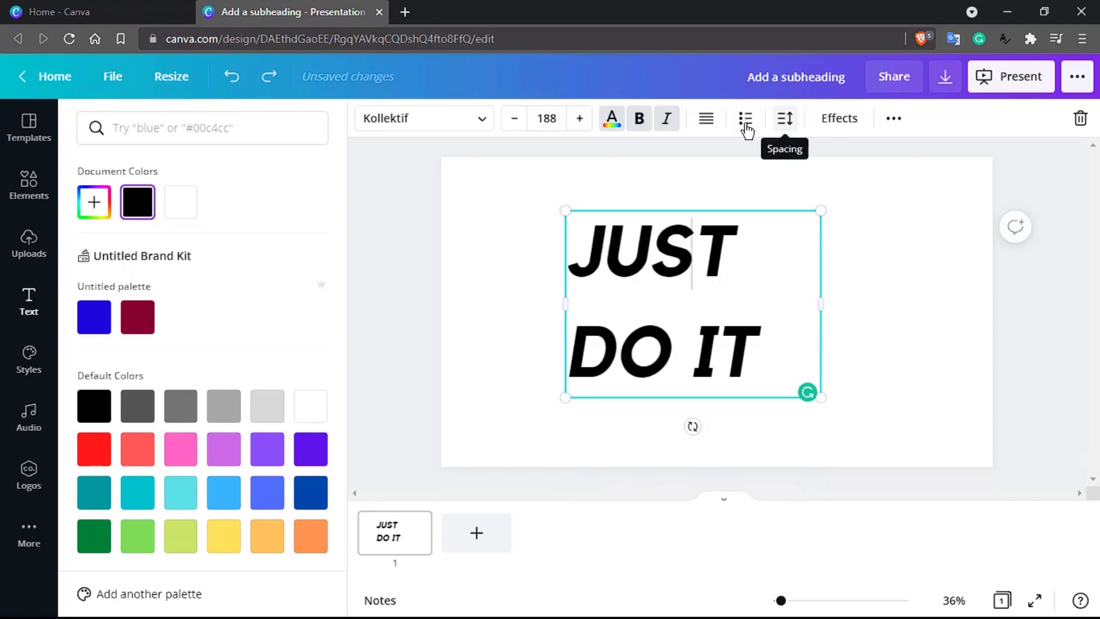
{"action": "key", "text": "ctrl+shift+r"}
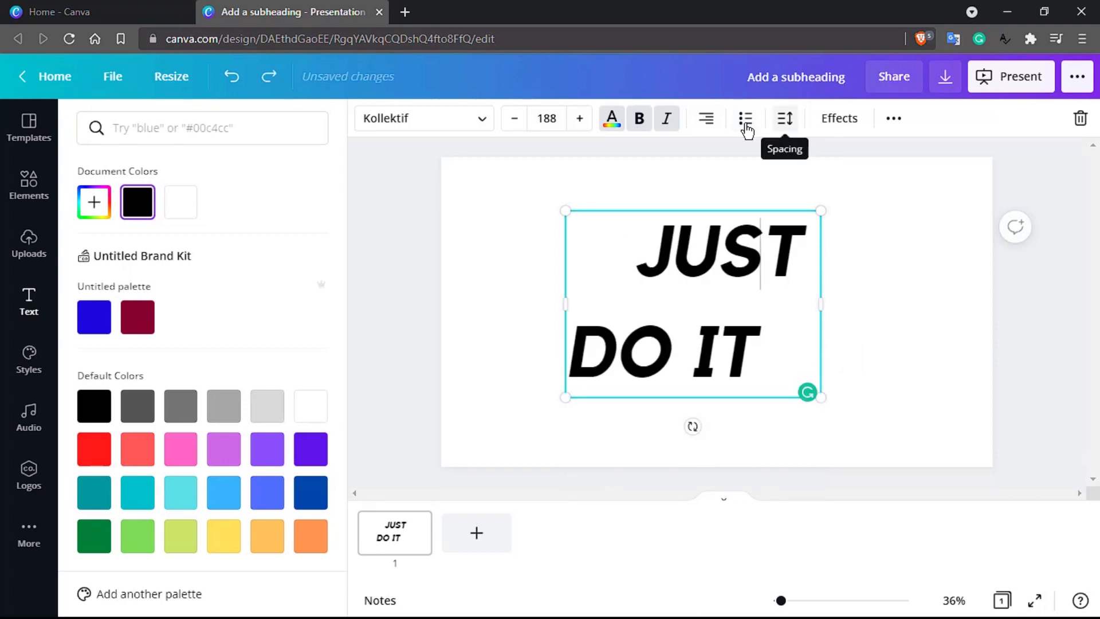
{"action": "left_click", "coordinate": [706, 122]}
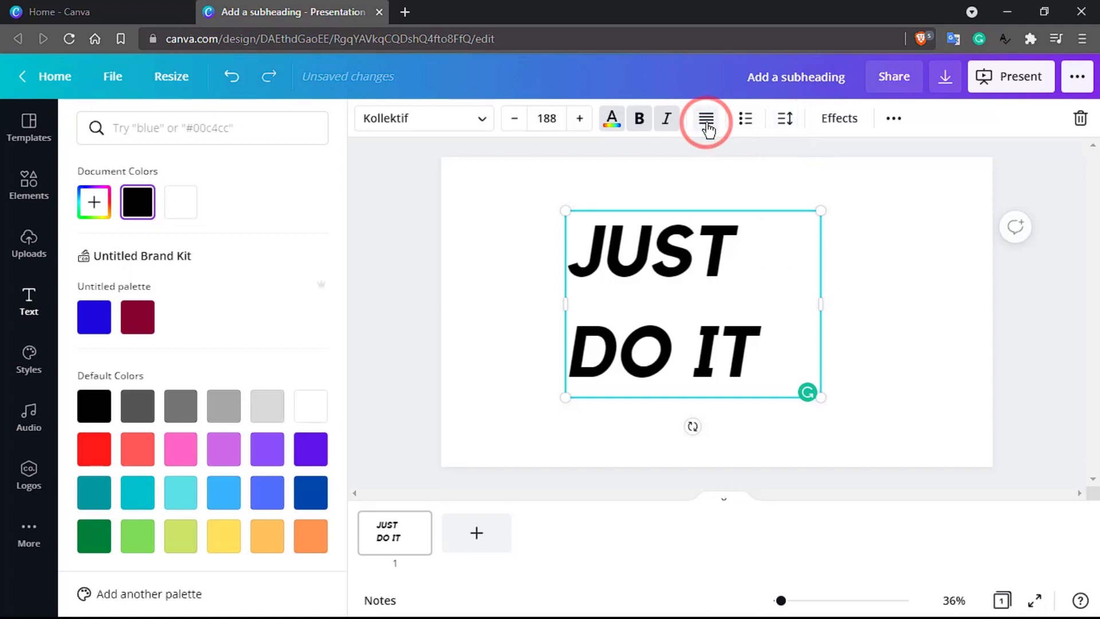
Set the JUST line's letter spacing to 181 and its line spacing to 2.09.
{"action": "left_click", "coordinate": [786, 121]}
{"action": "mouse_move", "coordinate": [910, 173]}
{"action": "left_mouse_down"}
{"action": "mouse_move", "coordinate": [921, 173]}
{"action": "mouse_move", "coordinate": [911, 173]}
{"action": "left_mouse_up"}
{"action": "left_click", "coordinate": [658, 260]}
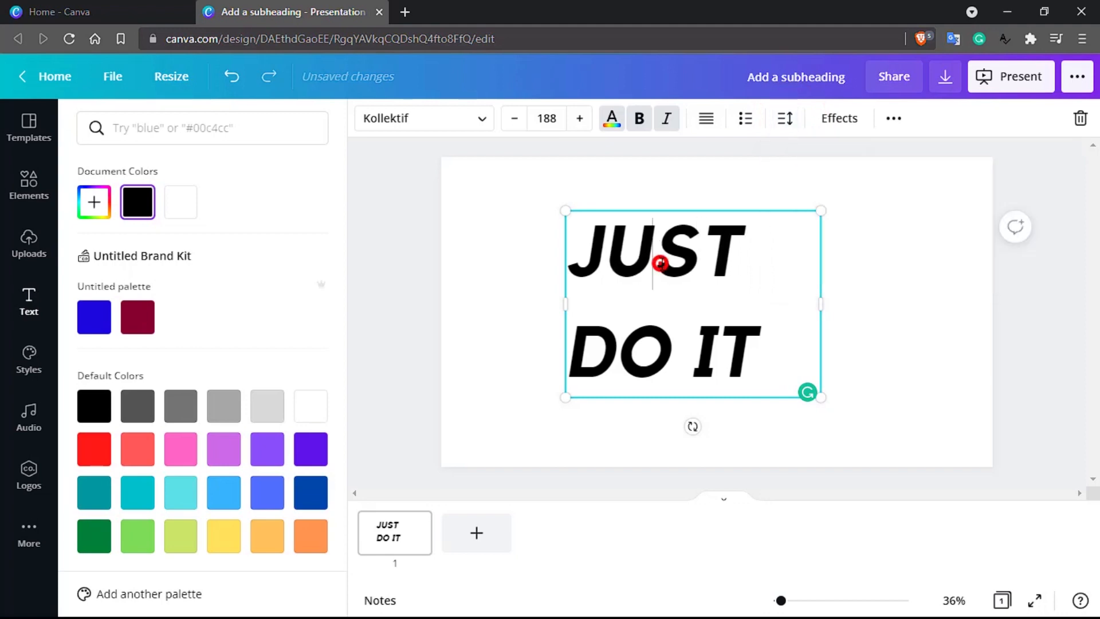
{"action": "double_click", "coordinate": [658, 253]}
{"action": "left_click", "coordinate": [691, 219]}
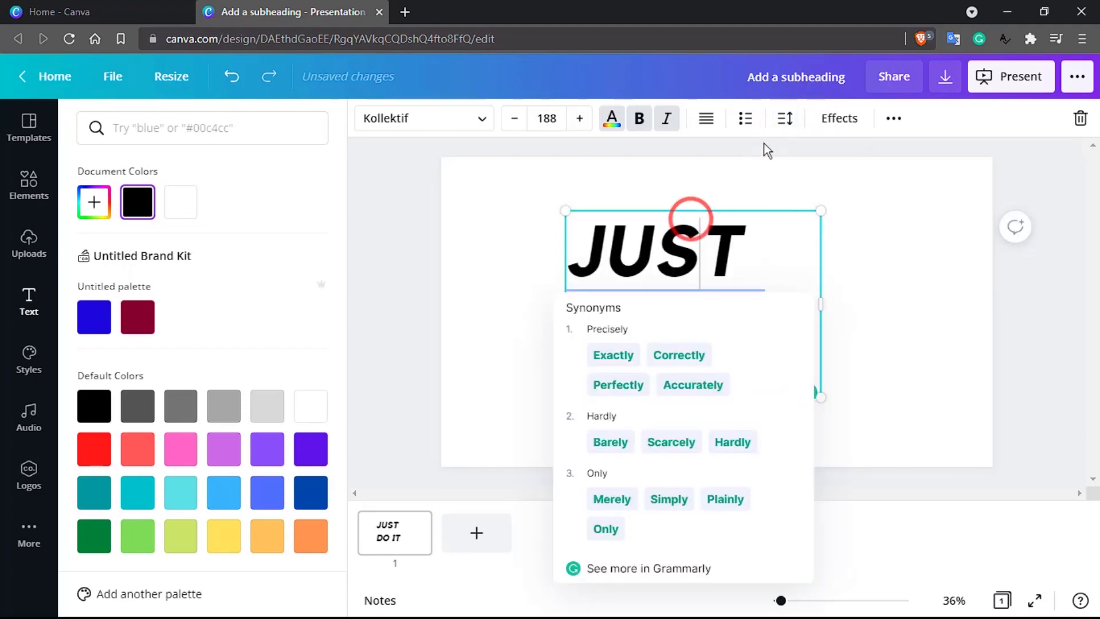
{"action": "left_click", "coordinate": [785, 118]}
{"action": "left_click_drag", "start_coordinate": [910, 172], "coordinate": [968, 211]}
Try the middle and bottom anchors for the text box, and anchor it to the top.
{"action": "left_click", "coordinate": [988, 259]}
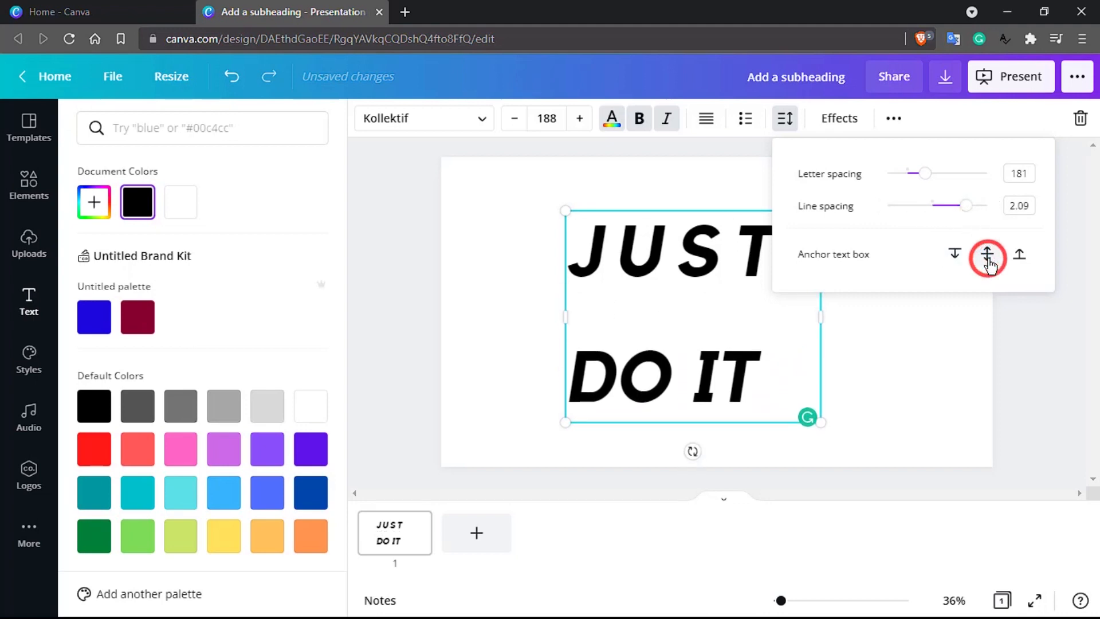
{"action": "left_click", "coordinate": [1019, 257]}
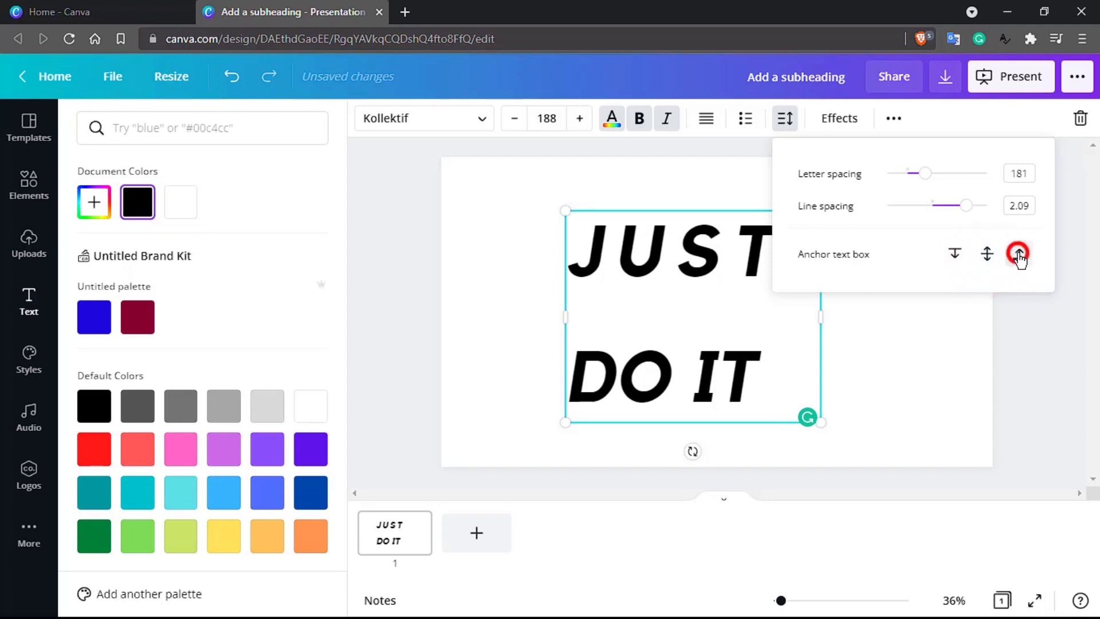
{"action": "left_click", "coordinate": [952, 255]}
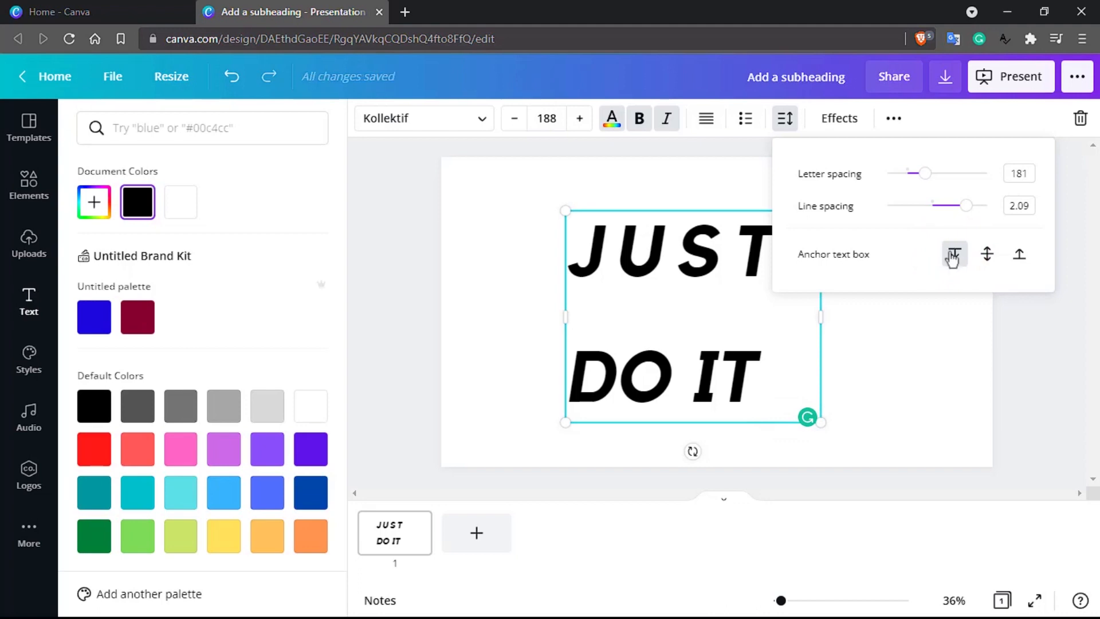
Apply the Splice effect to the text with thickness 58 and offset 53.
{"action": "left_click", "coordinate": [835, 123]}
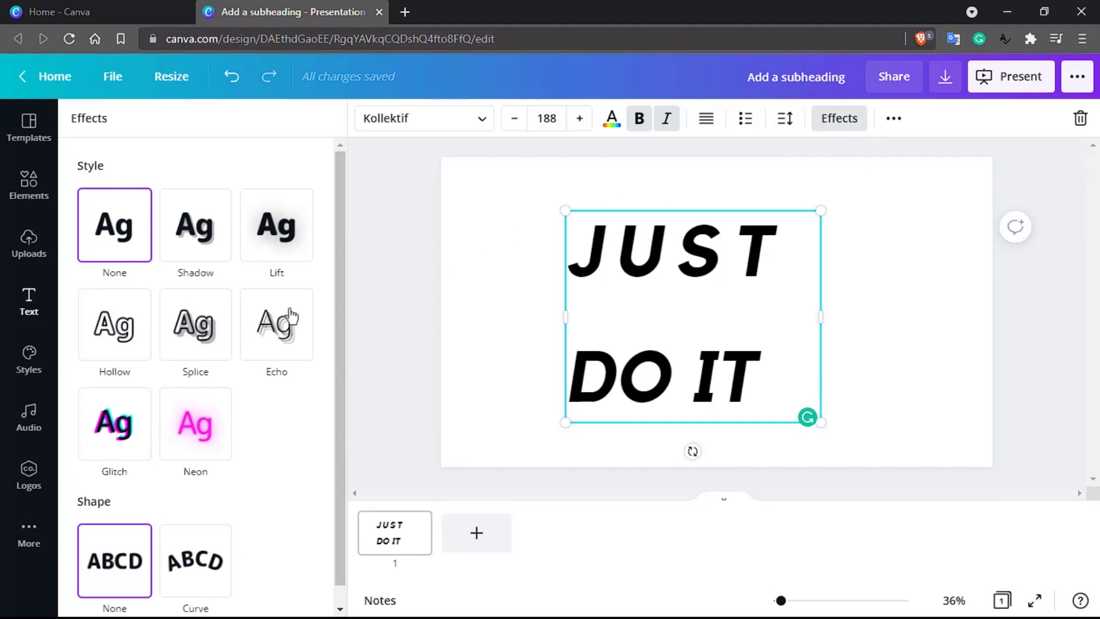
{"action": "left_click", "coordinate": [201, 346]}
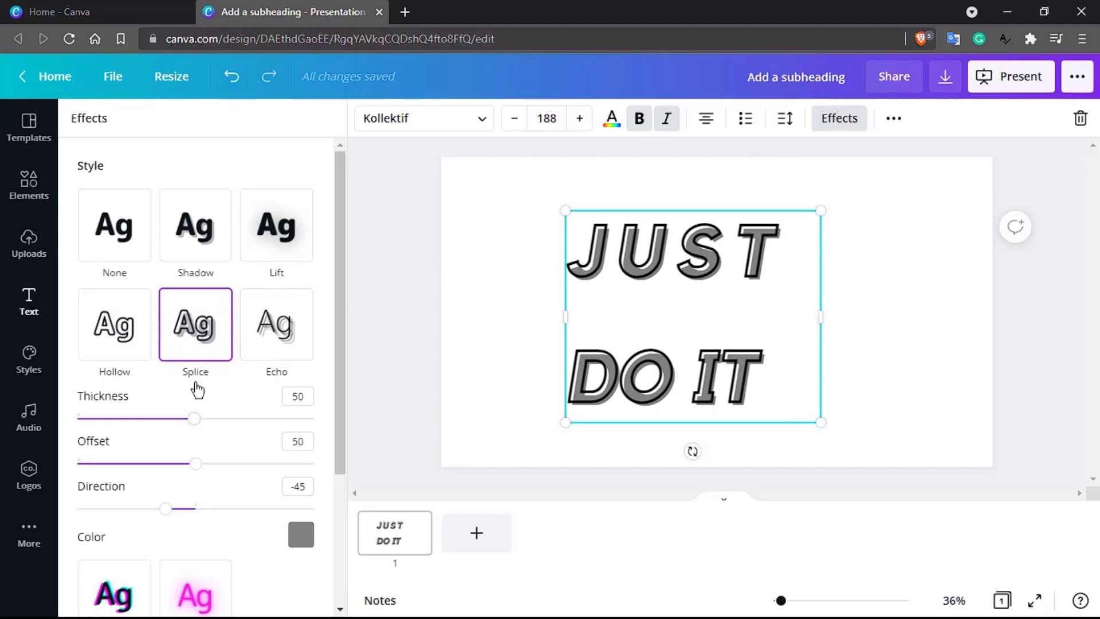
{"action": "left_click_drag", "start_coordinate": [194, 427], "coordinate": [203, 463]}
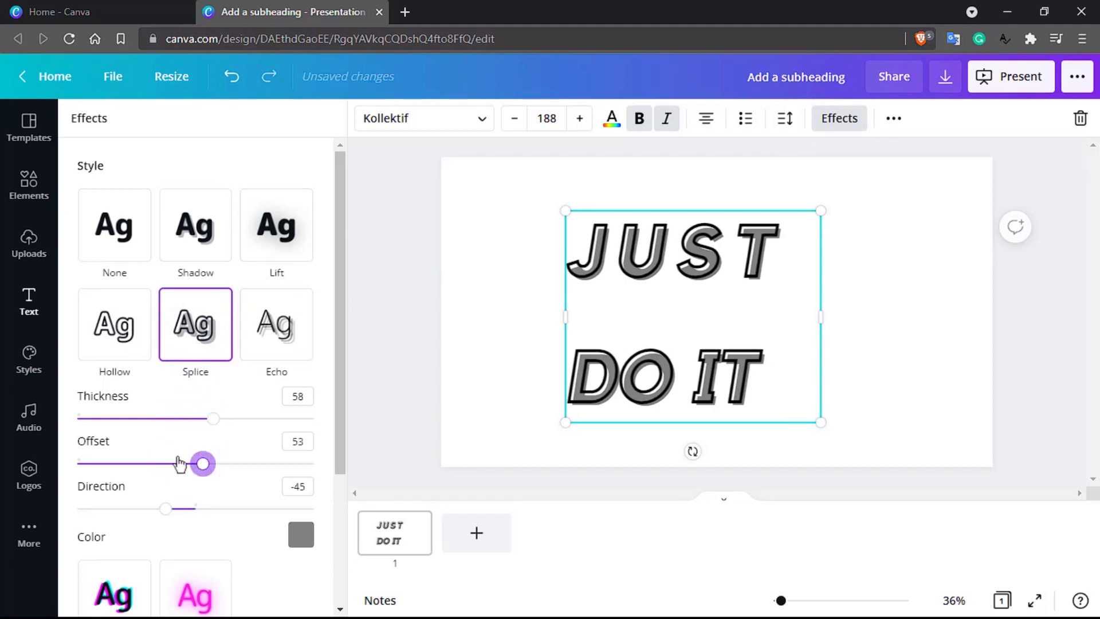
Try the Neon effect and the Curve shape on the text, and switch the curved text to the Splice effect.
{"action": "scroll", "coordinate": [167, 463], "scroll_direction": "down", "scroll_amount": 3}
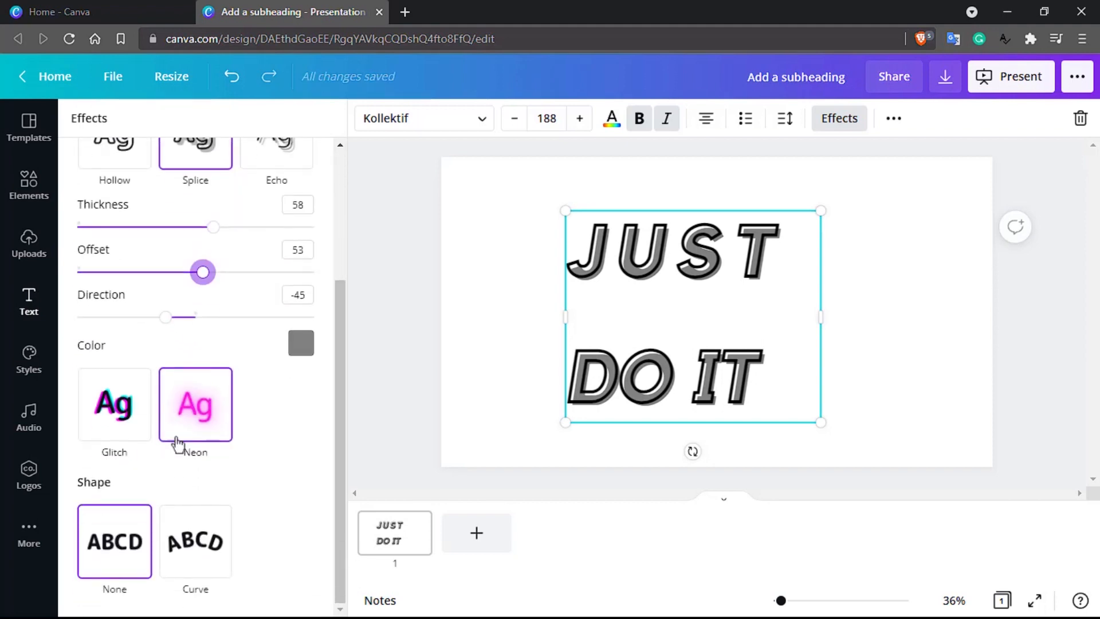
{"action": "left_click", "coordinate": [195, 410]}
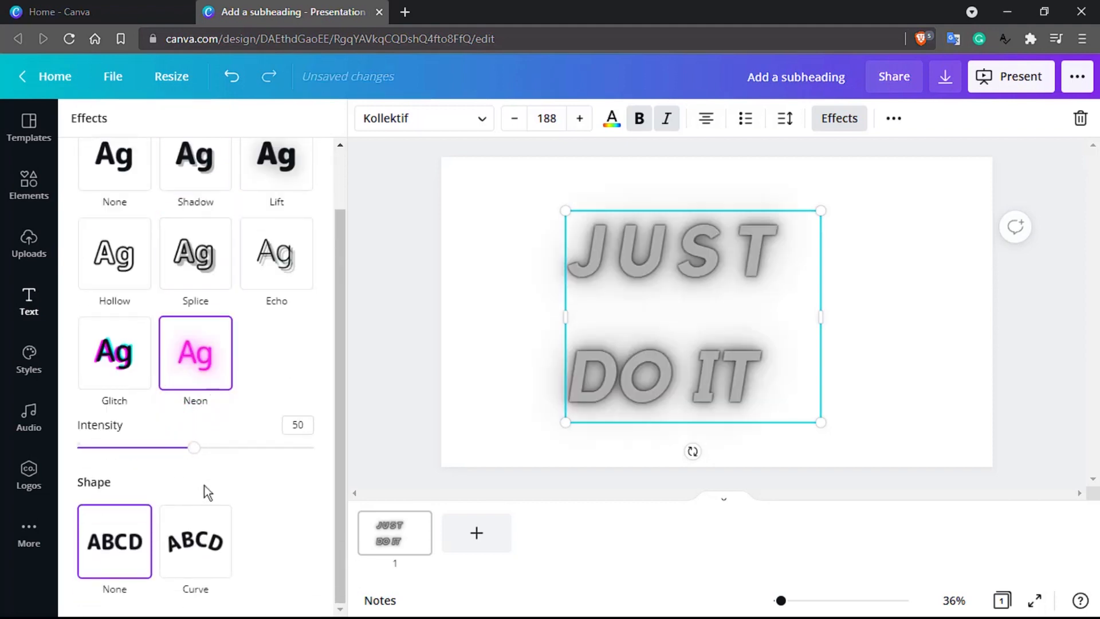
{"action": "left_click", "coordinate": [215, 550]}
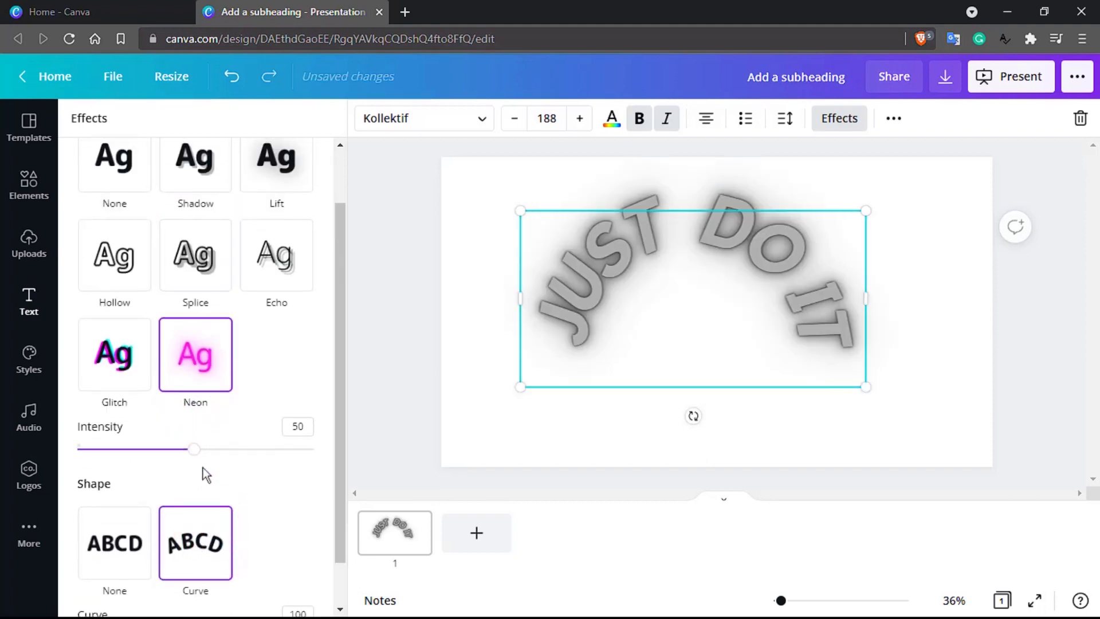
{"action": "scroll", "coordinate": [195, 435], "scroll_direction": "up", "scroll_amount": 1}
{"action": "left_click", "coordinate": [185, 342]}
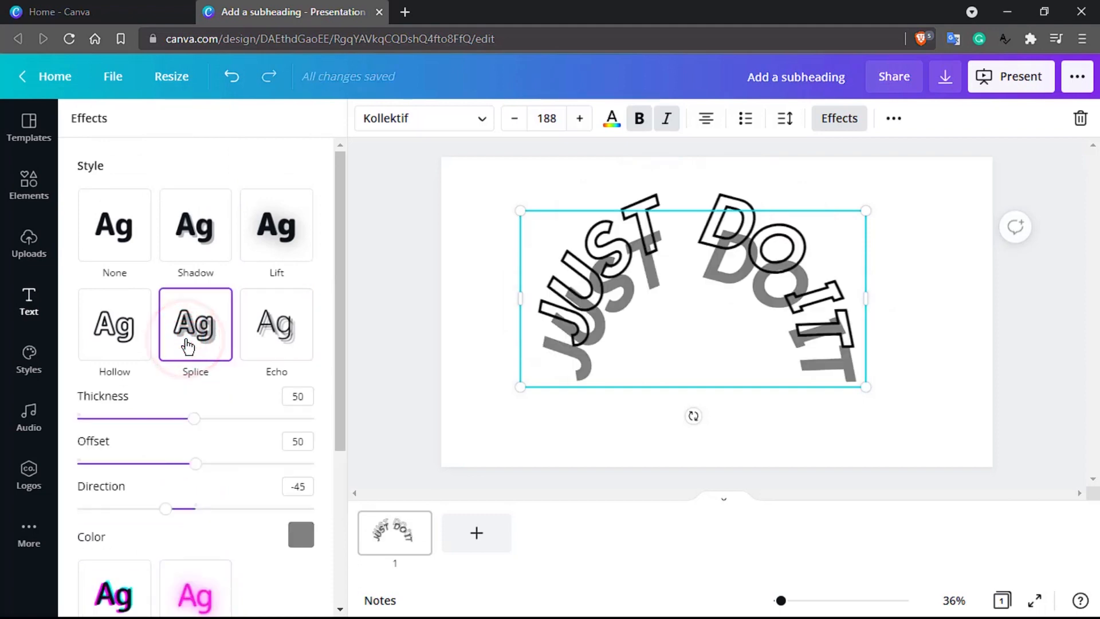
{"action": "scroll", "coordinate": [192, 397], "scroll_direction": "down", "scroll_amount": 3}
{"action": "left_click", "coordinate": [209, 546]}
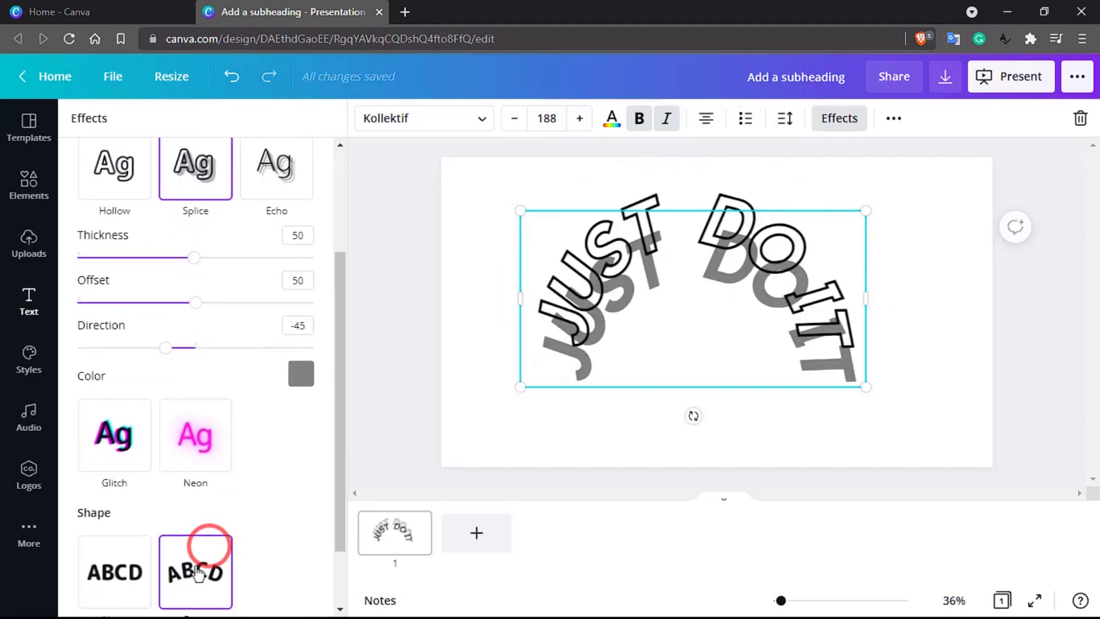
{"action": "left_click", "coordinate": [190, 573]}
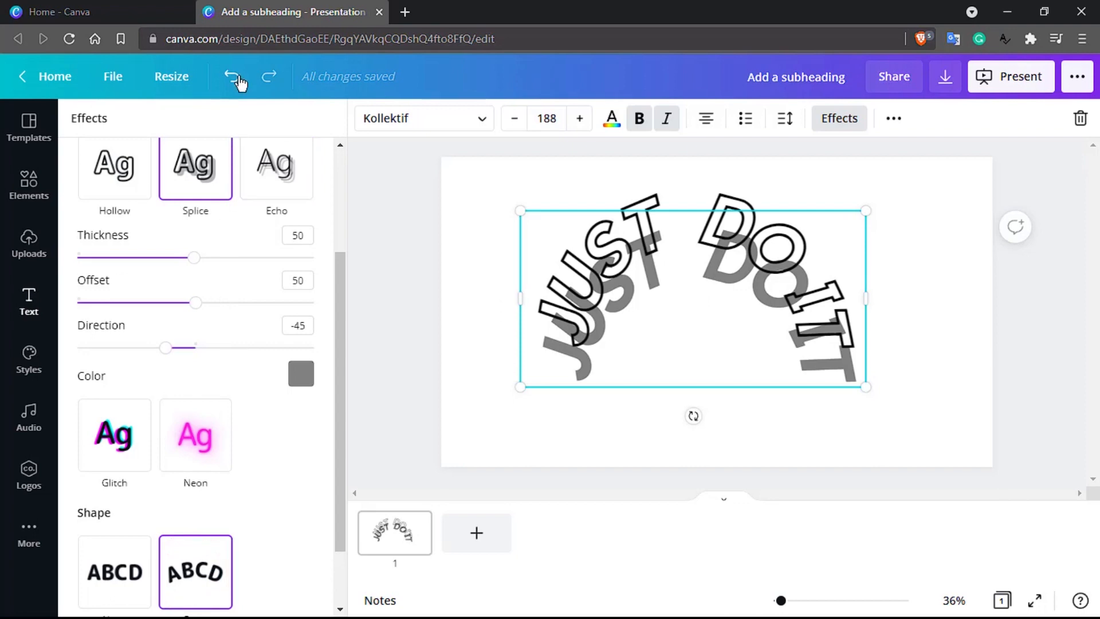
Undo the Neon, Curve and second Splice changes to return to the straight text with the earlier Splice effect.
{"action": "left_click", "coordinate": [238, 79]}
{"action": "left_click", "coordinate": [237, 79]}
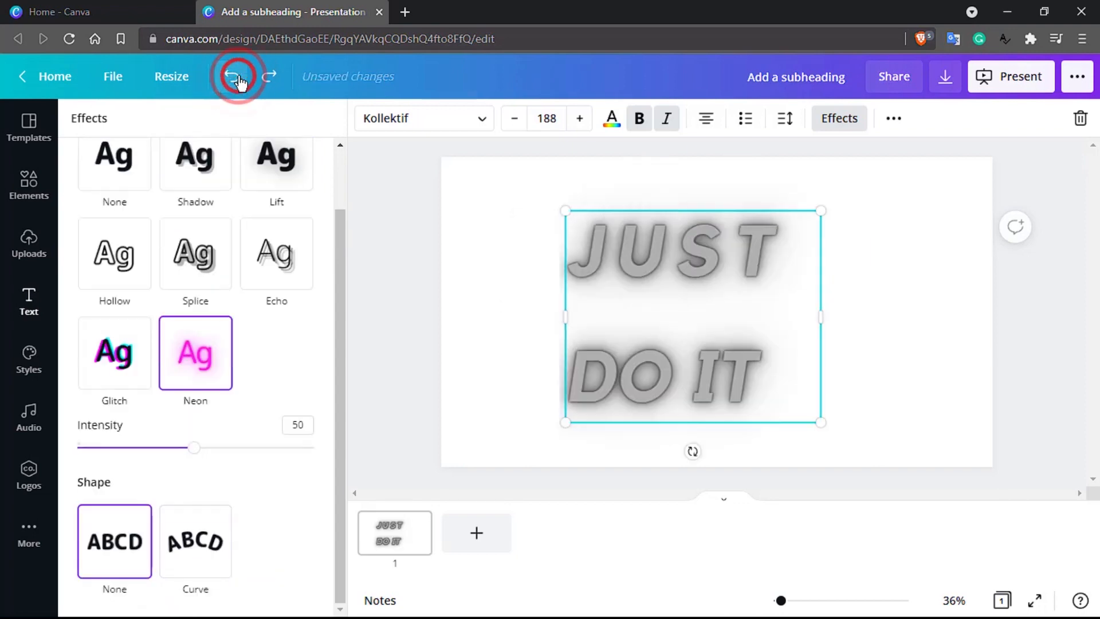
{"action": "left_click", "coordinate": [238, 79]}
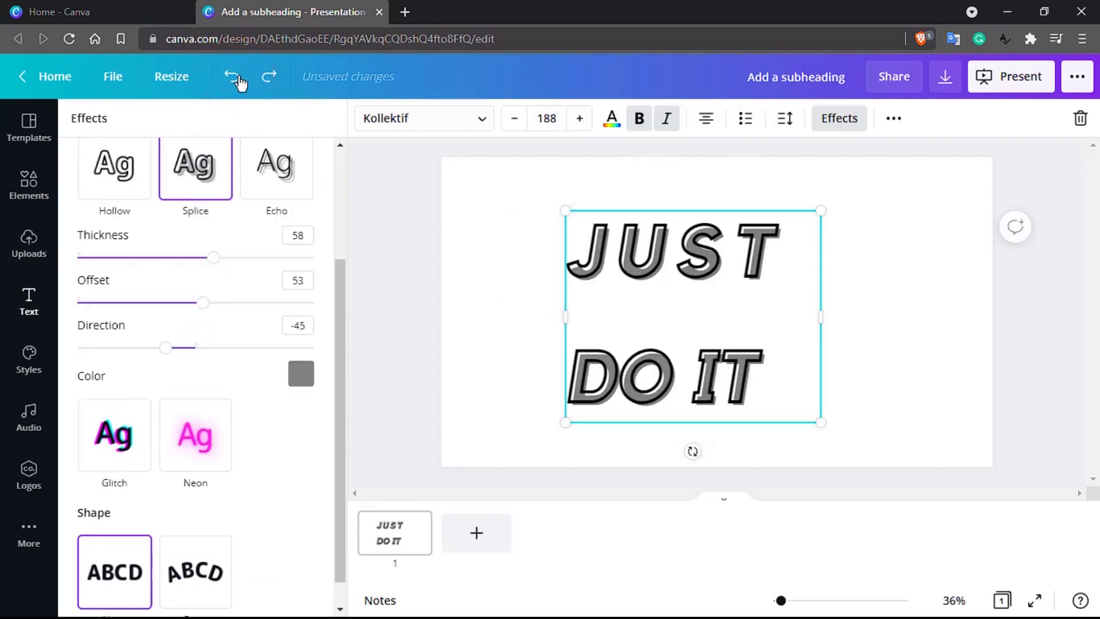
Toggle underline and uppercase on and off for the JUST DO IT text.
{"action": "left_click", "coordinate": [902, 126]}
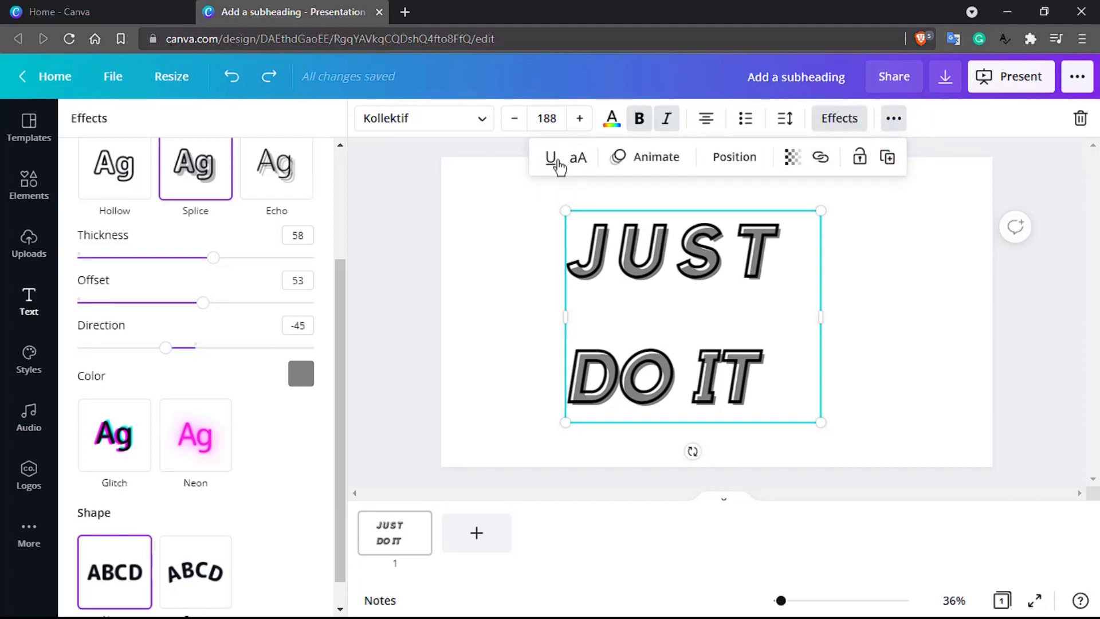
{"action": "left_click", "coordinate": [553, 161]}
{"action": "left_click", "coordinate": [552, 162]}
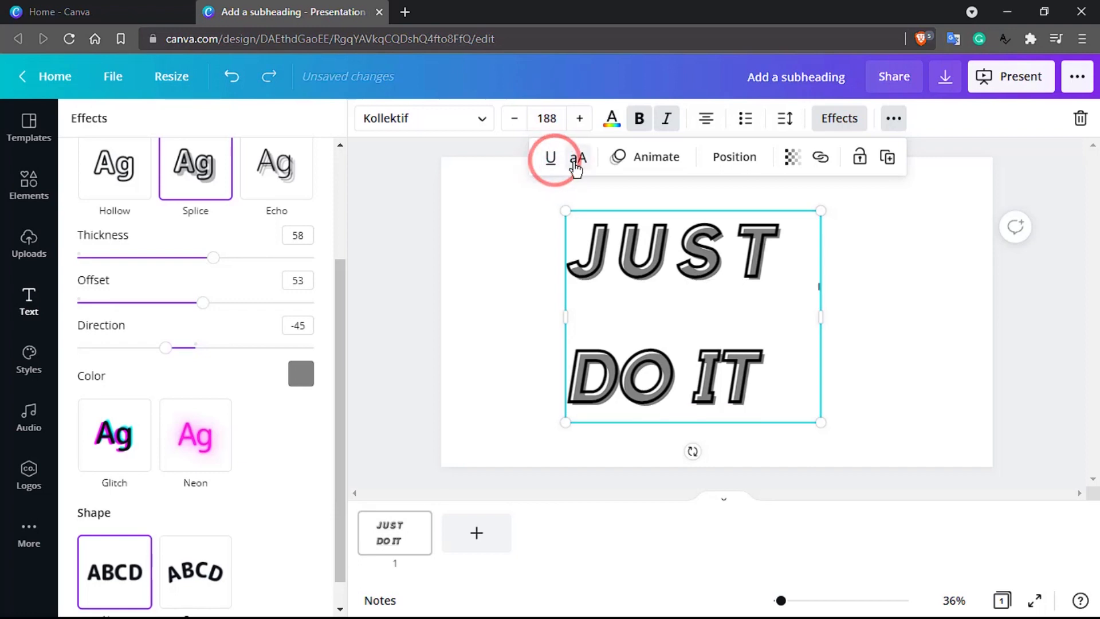
{"action": "left_click", "coordinate": [576, 165]}
{"action": "left_click", "coordinate": [574, 163]}
{"action": "left_click", "coordinate": [575, 163]}
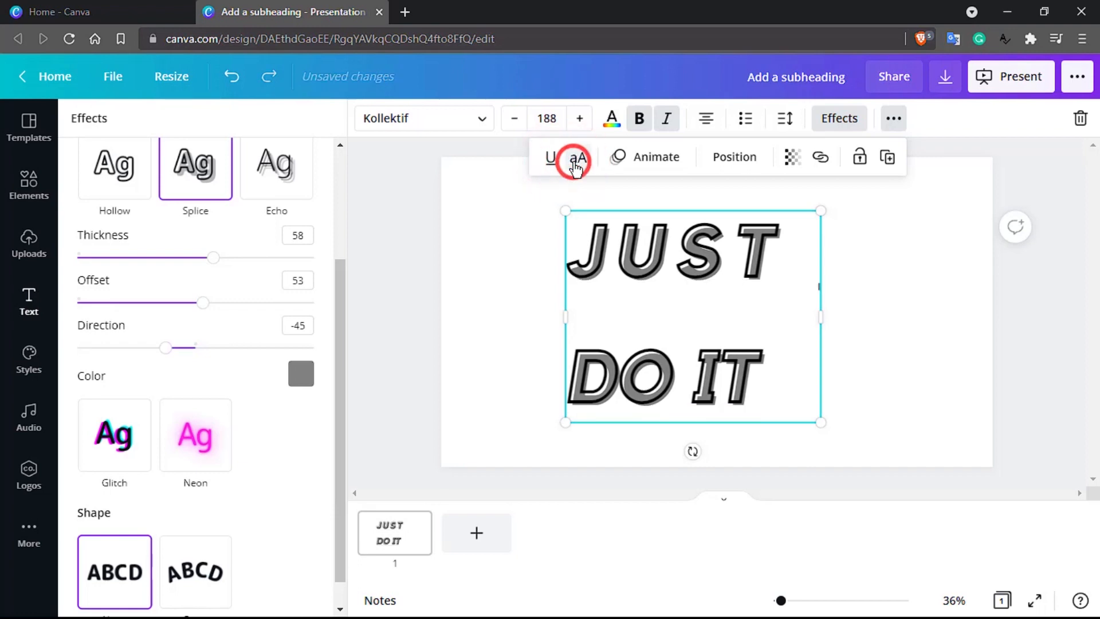
{"action": "left_click", "coordinate": [575, 158]}
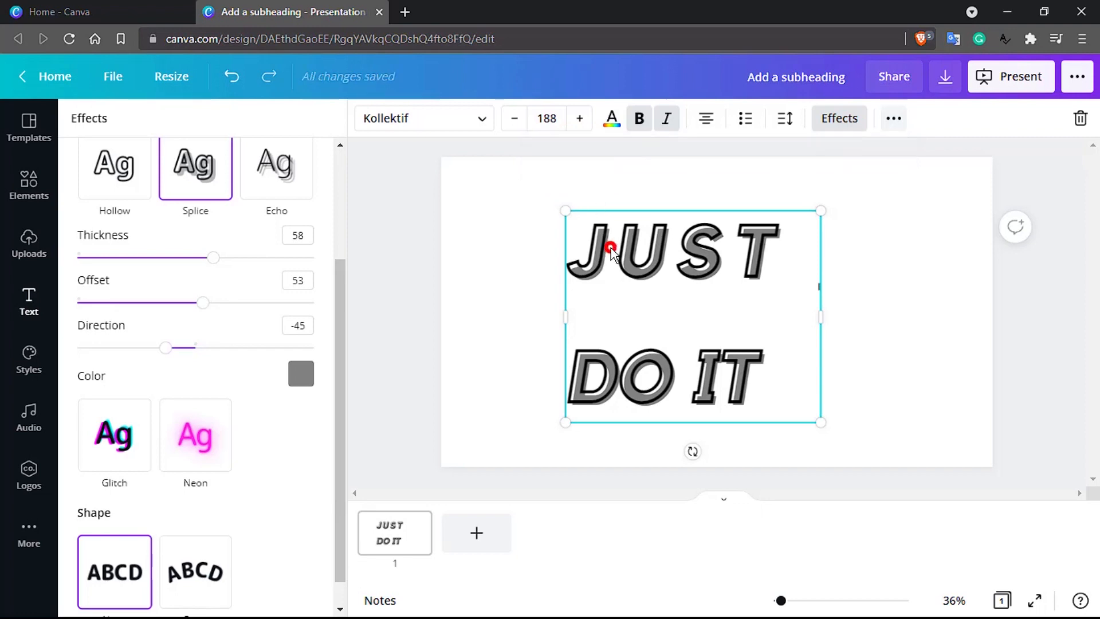
Select the JUST line of the text and apply uppercase to it.
{"action": "left_click", "coordinate": [584, 250]}
{"action": "left_click_drag", "start_coordinate": [585, 251], "coordinate": [772, 383]}
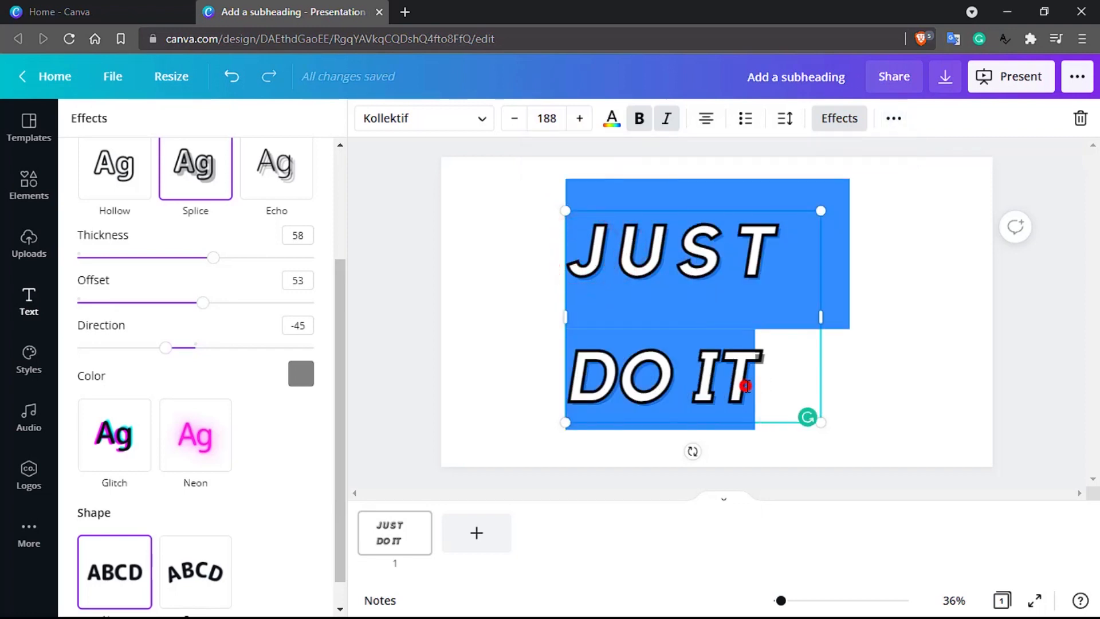
{"action": "left_click", "coordinate": [745, 381]}
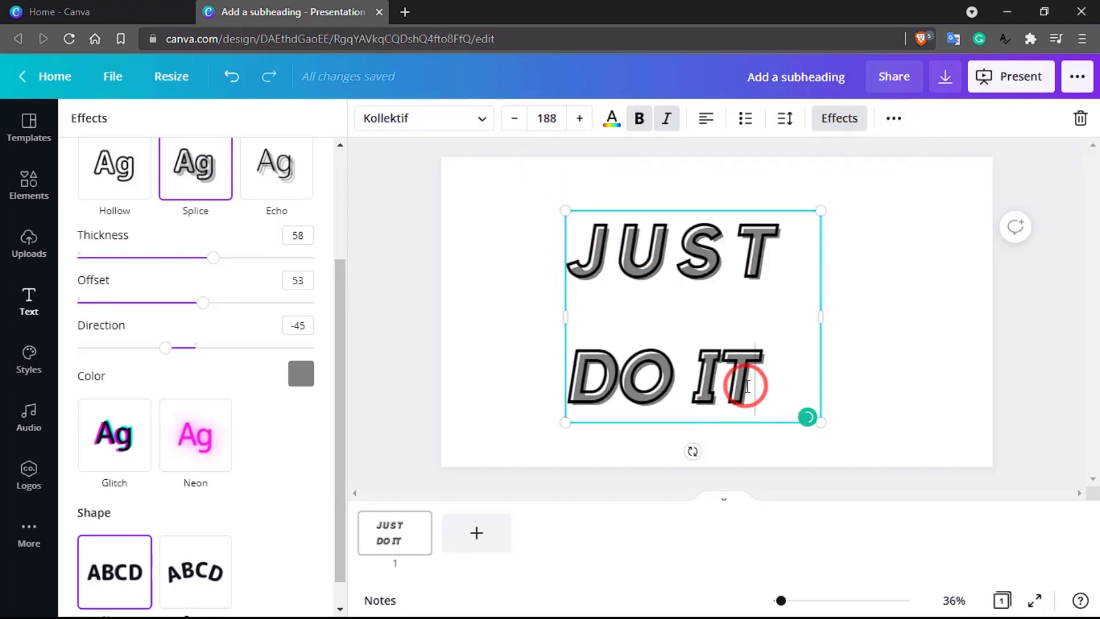
{"action": "left_click", "coordinate": [898, 121]}
{"action": "left_click", "coordinate": [574, 160]}
{"action": "left_click", "coordinate": [637, 247]}
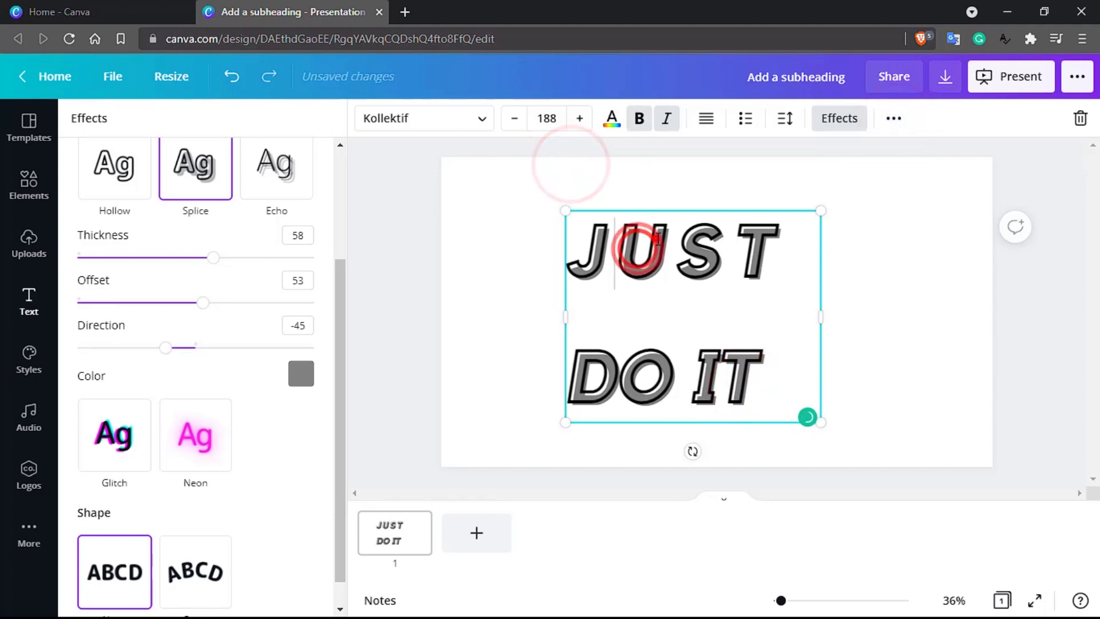
{"action": "double_click", "coordinate": [658, 241]}
{"action": "left_click", "coordinate": [882, 119]}
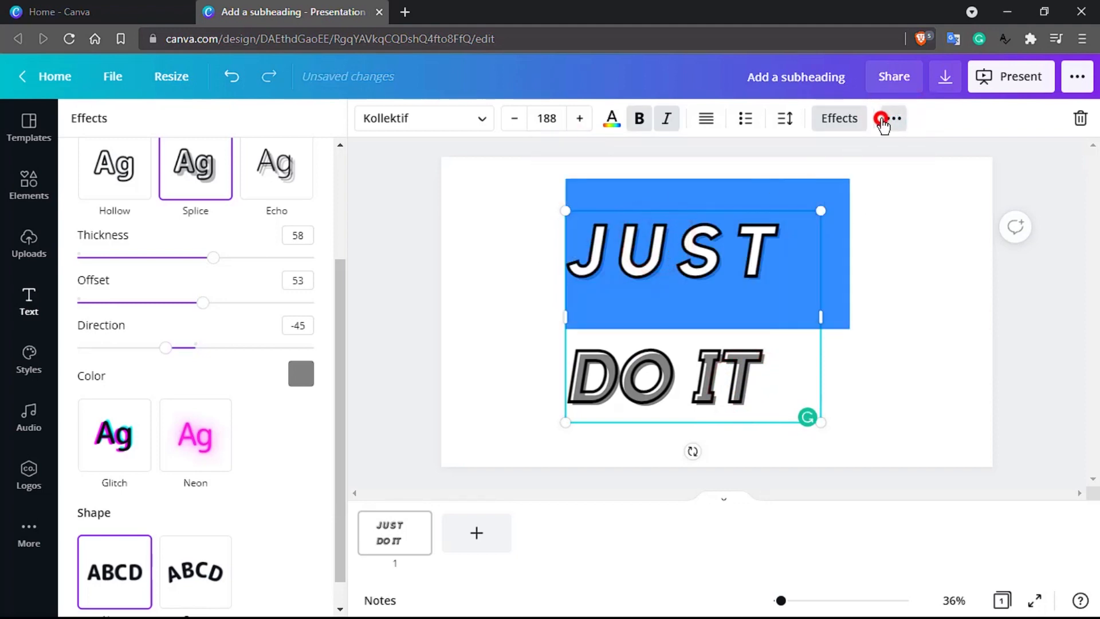
{"action": "left_click", "coordinate": [583, 158]}
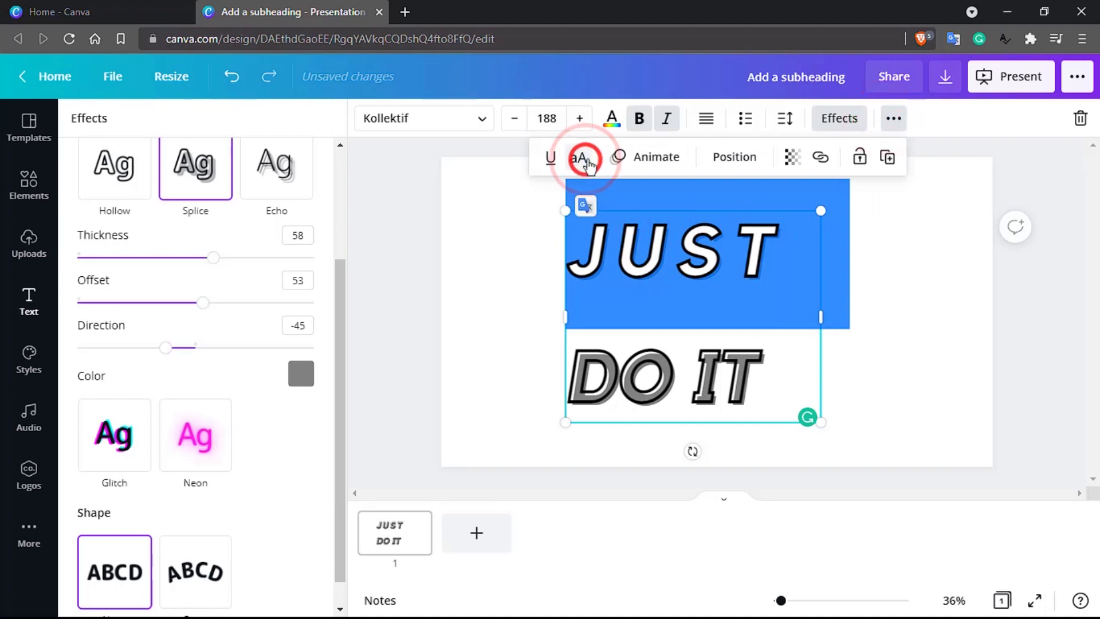
Try the Bounce text animation and apply the Block animation to the JUST DO IT text.
{"action": "left_click", "coordinate": [636, 160]}
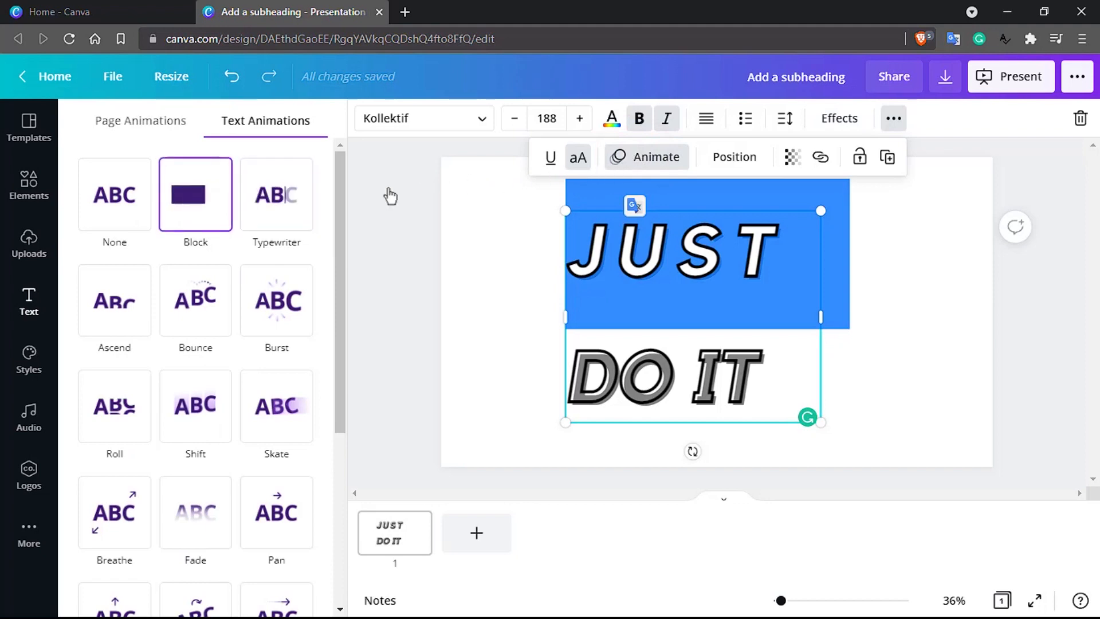
{"action": "left_click", "coordinate": [198, 215]}
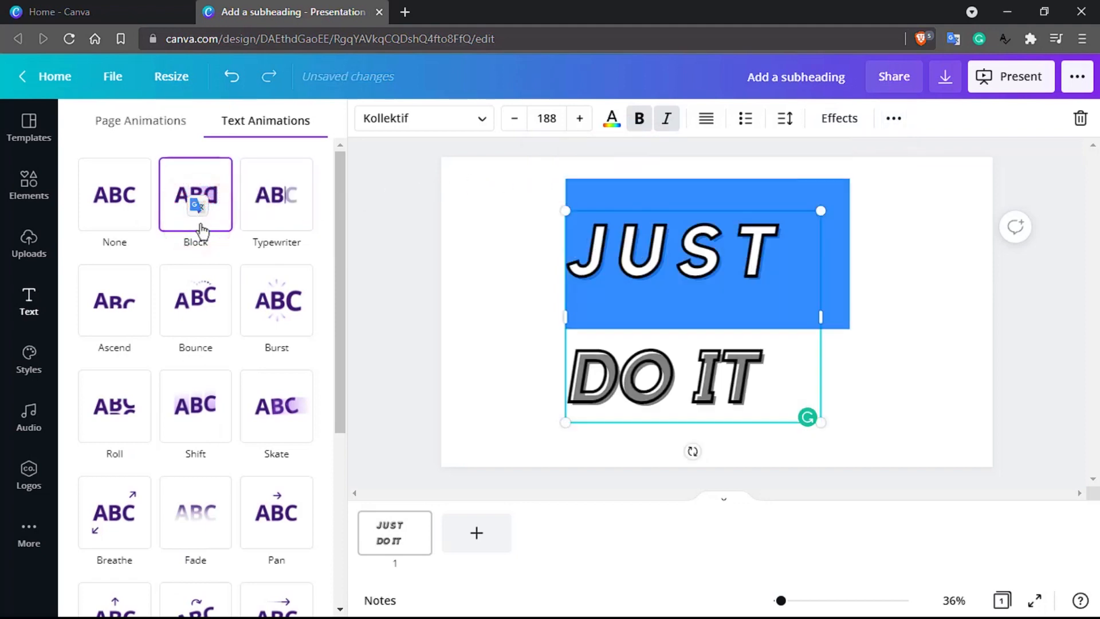
{"action": "left_click", "coordinate": [215, 291]}
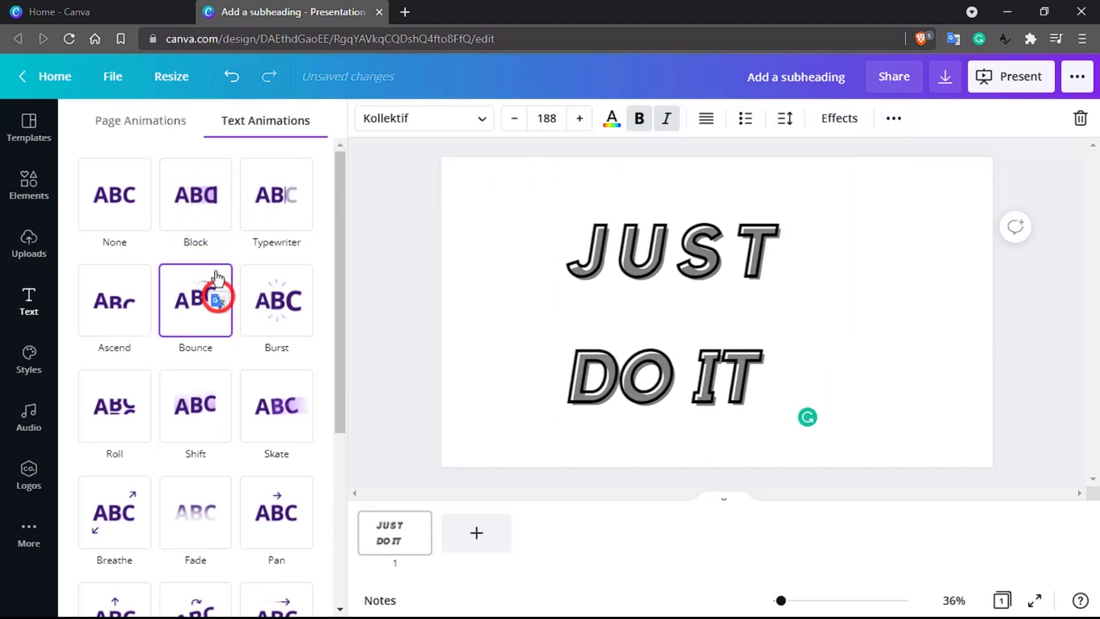
{"action": "left_click", "coordinate": [209, 218]}
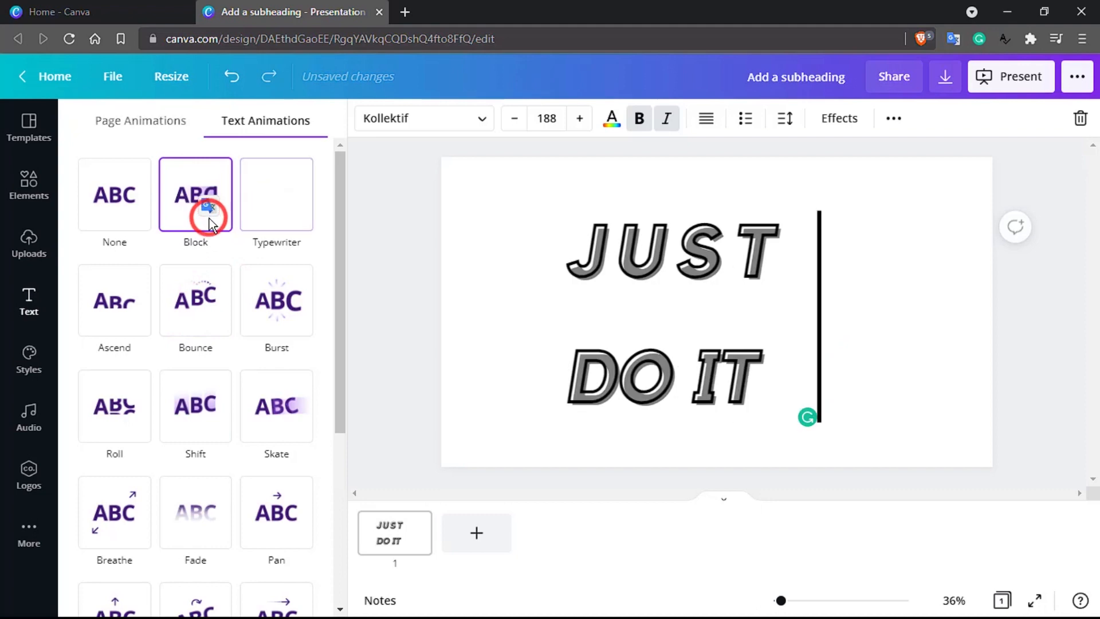
Examine the layering and page alignment options available for the JUST DO IT text.
{"action": "left_click", "coordinate": [893, 118]}
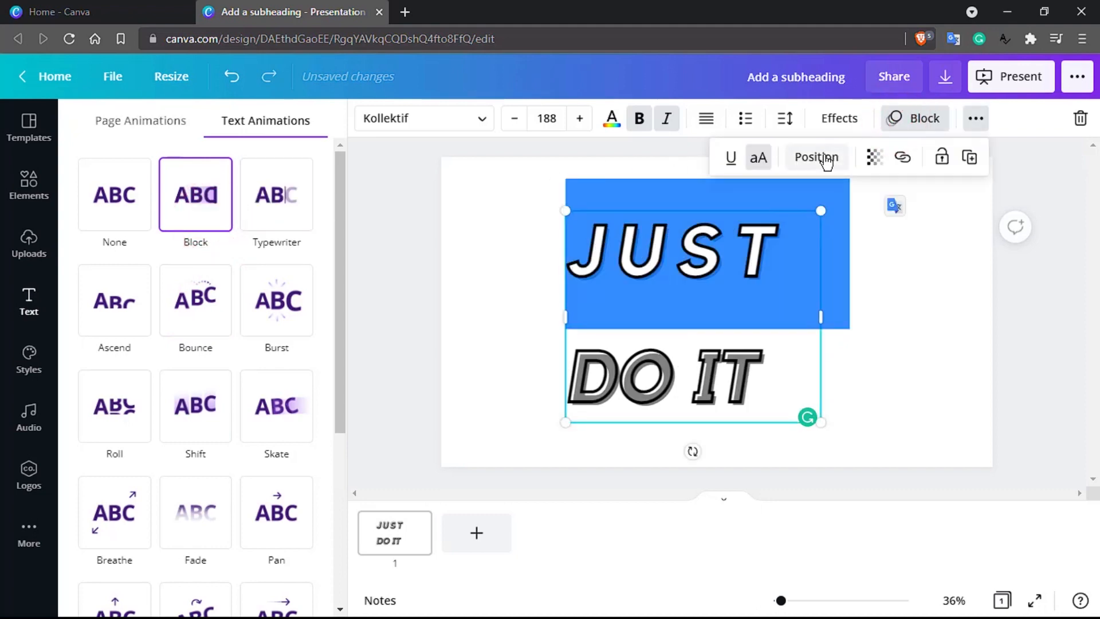
{"action": "left_click", "coordinate": [931, 299]}
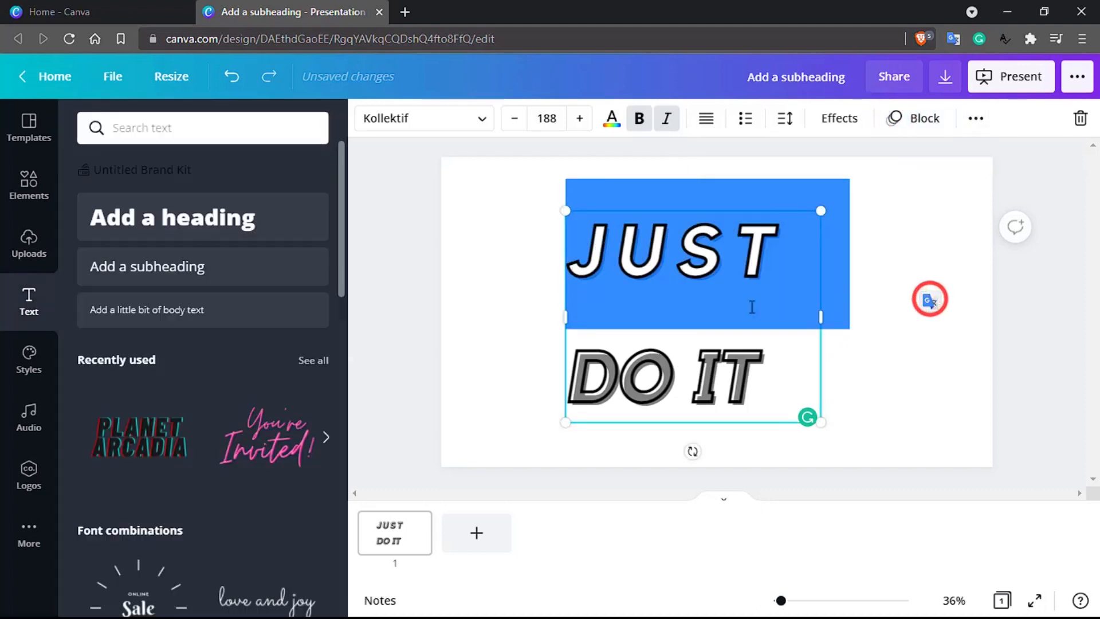
{"action": "left_click", "coordinate": [451, 320]}
{"action": "left_click", "coordinate": [779, 288]}
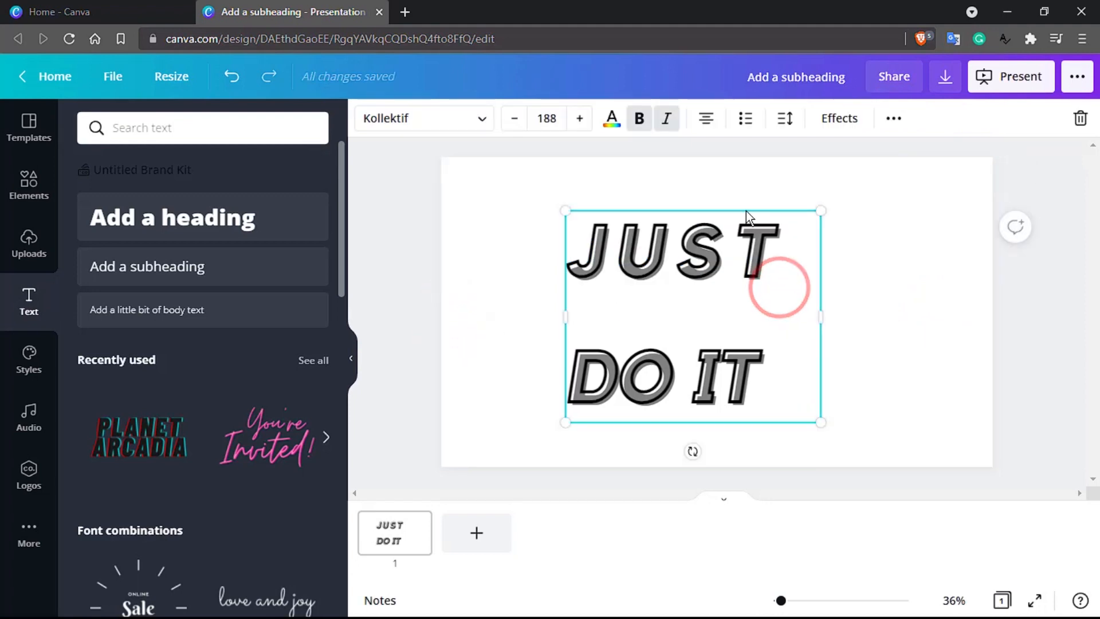
{"action": "left_click", "coordinate": [894, 123]}
{"action": "left_click", "coordinate": [815, 160]}
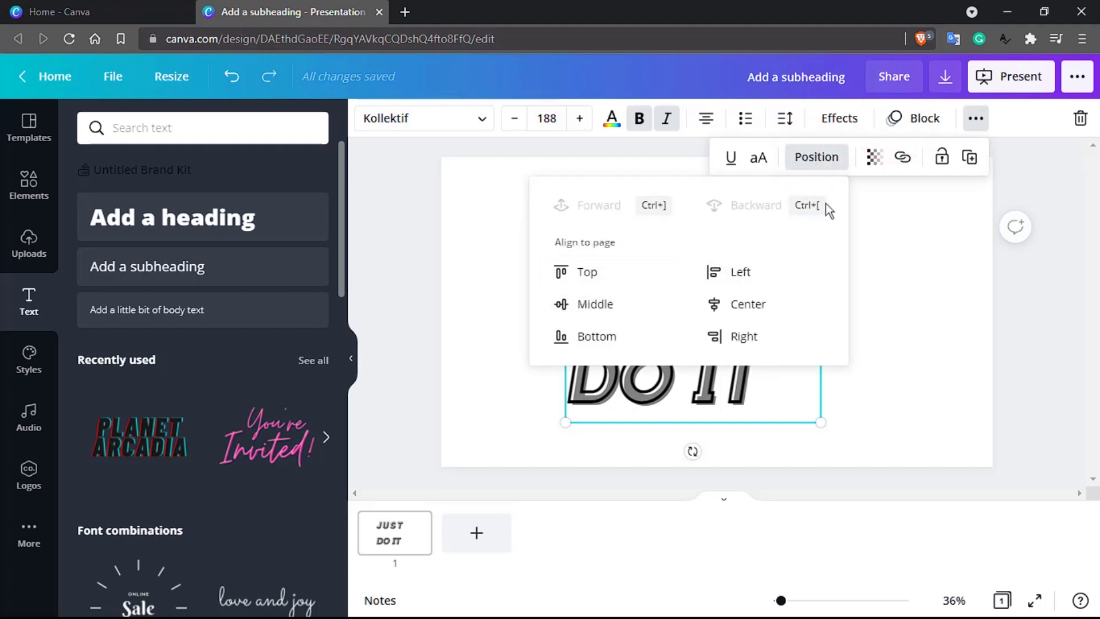
{"action": "left_click", "coordinate": [888, 408]}
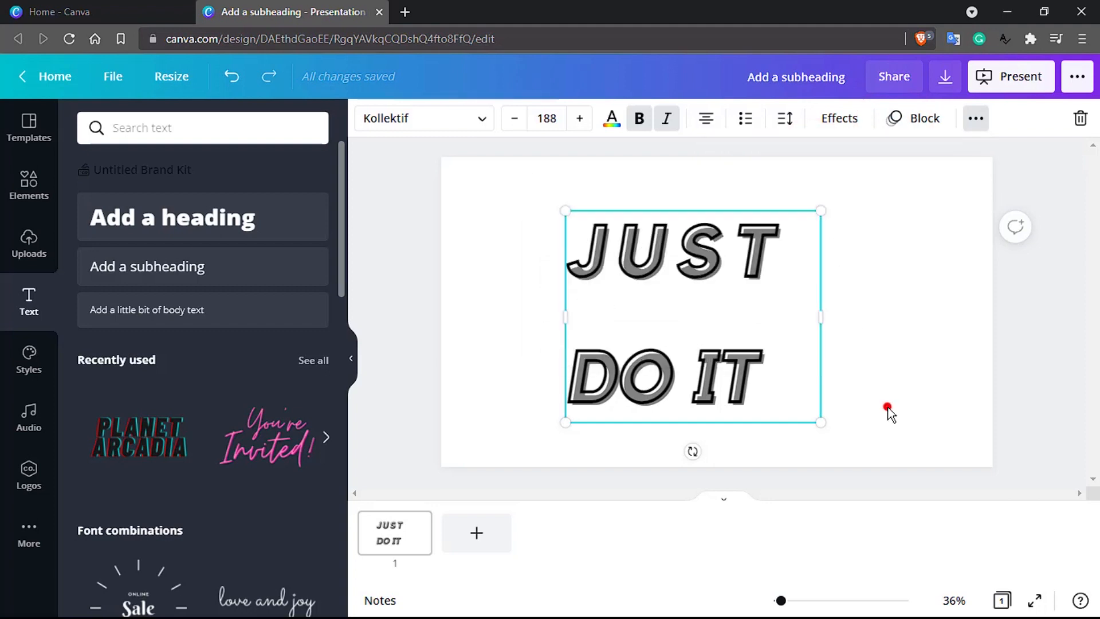
Move the JUST DO IT text to the page's left edge, slightly below its top edge.
{"action": "left_click", "coordinate": [669, 211]}
{"action": "left_click", "coordinate": [638, 213]}
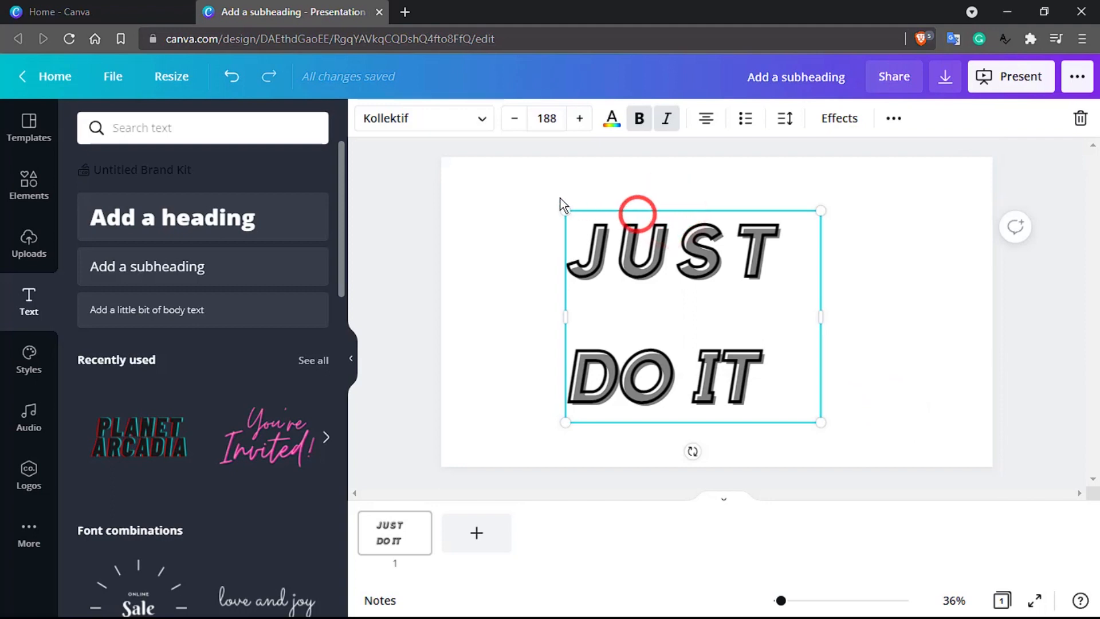
{"action": "left_click_drag", "start_coordinate": [638, 214], "coordinate": [497, 172]}
{"action": "left_click", "coordinate": [597, 194]}
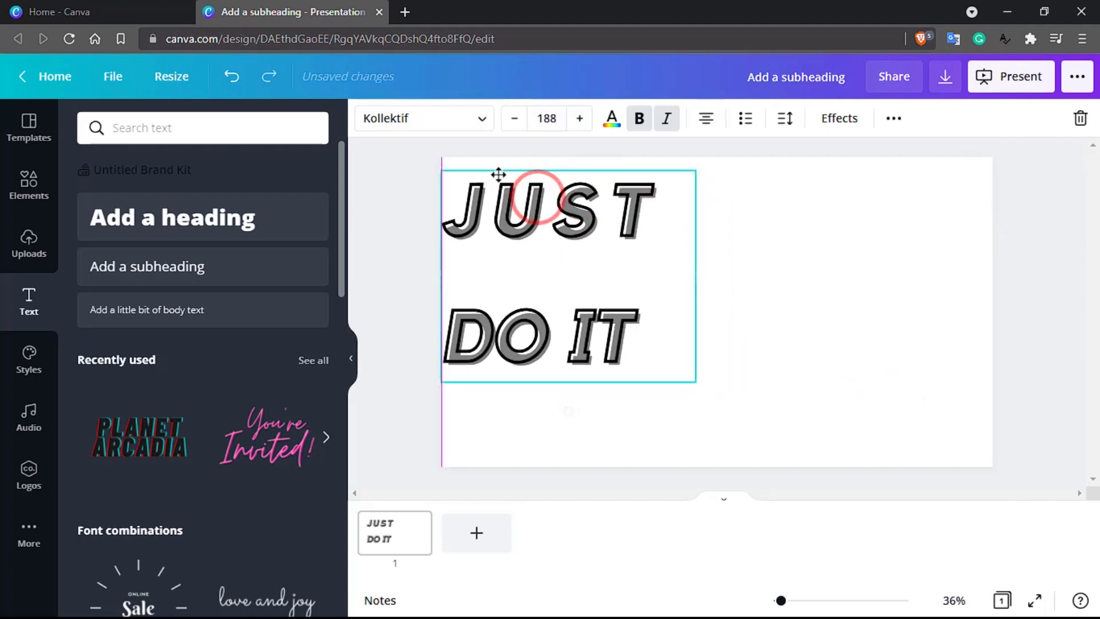
{"action": "left_click", "coordinate": [833, 227]}
{"action": "left_click", "coordinate": [592, 202]}
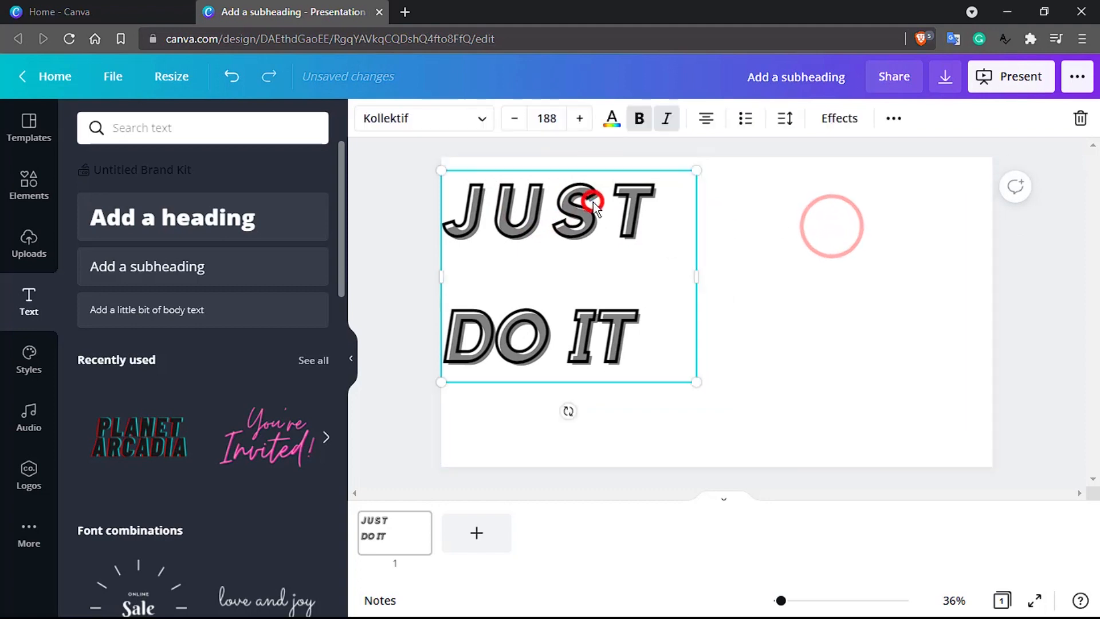
Move the JUST DO IT text to the page's center, snapping to both center guides.
{"action": "left_click", "coordinate": [892, 123]}
{"action": "left_click", "coordinate": [832, 160]}
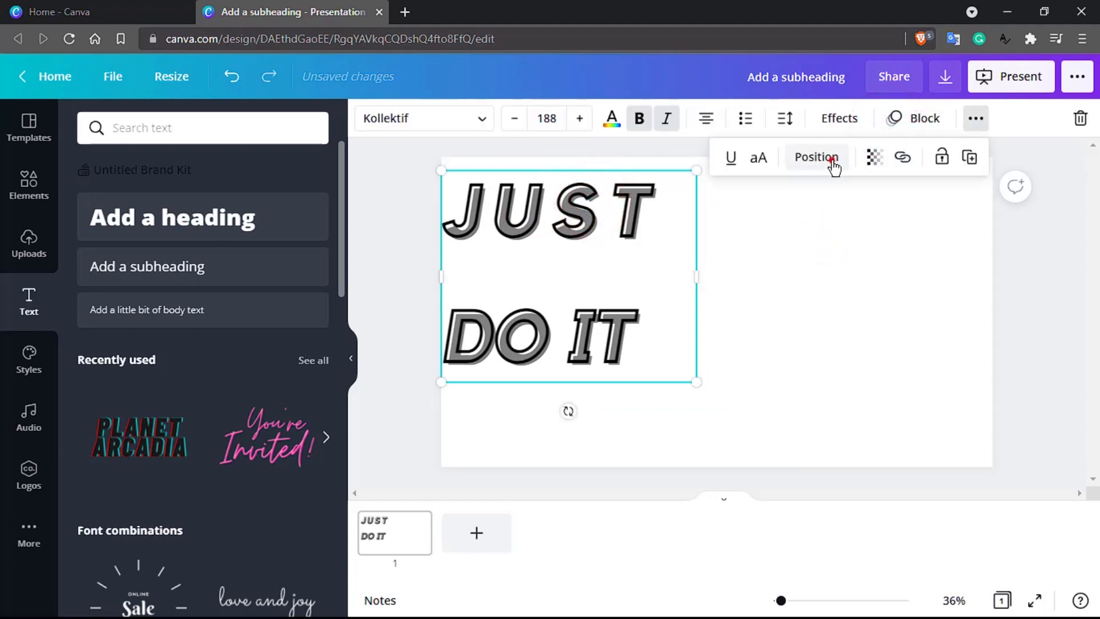
{"action": "left_click", "coordinate": [937, 445]}
{"action": "left_click", "coordinate": [611, 229]}
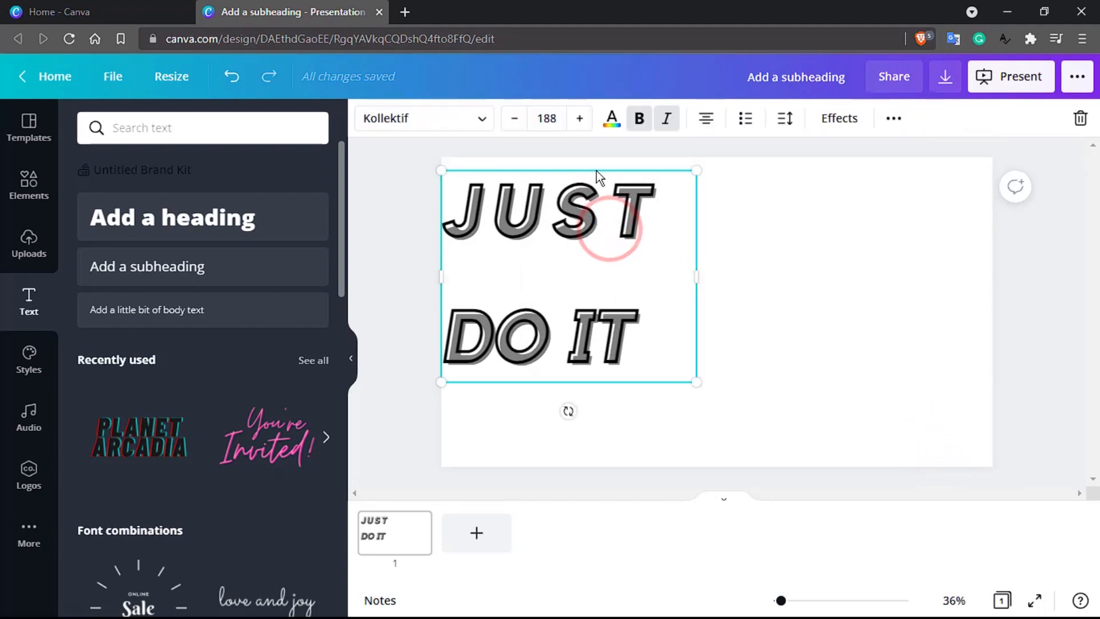
{"action": "left_click", "coordinate": [597, 171]}
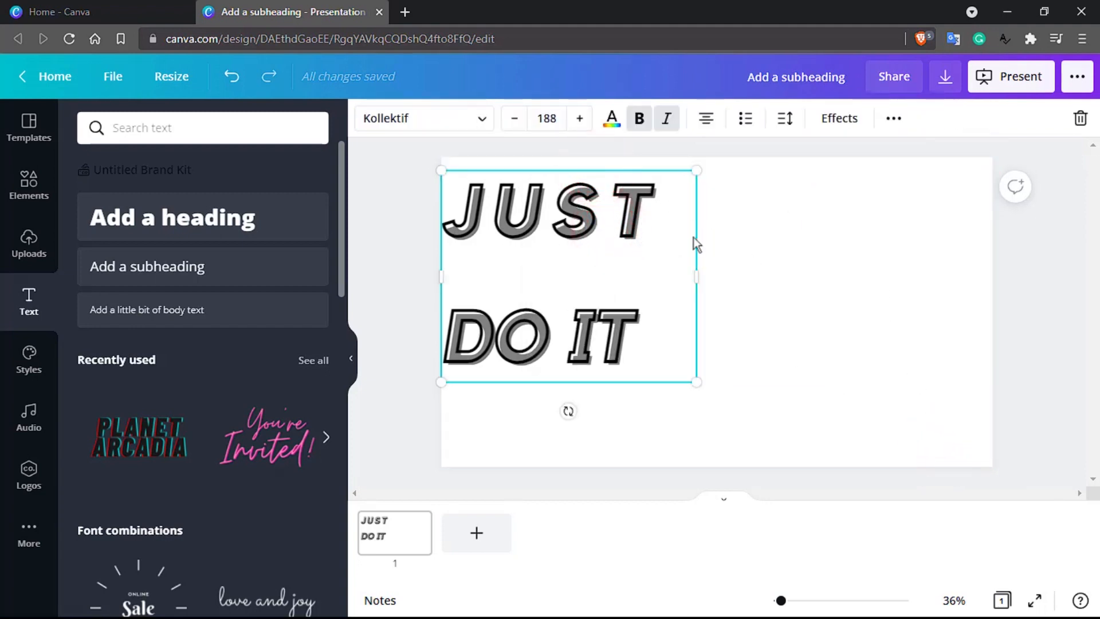
{"action": "left_click_drag", "start_coordinate": [587, 172], "coordinate": [734, 207]}
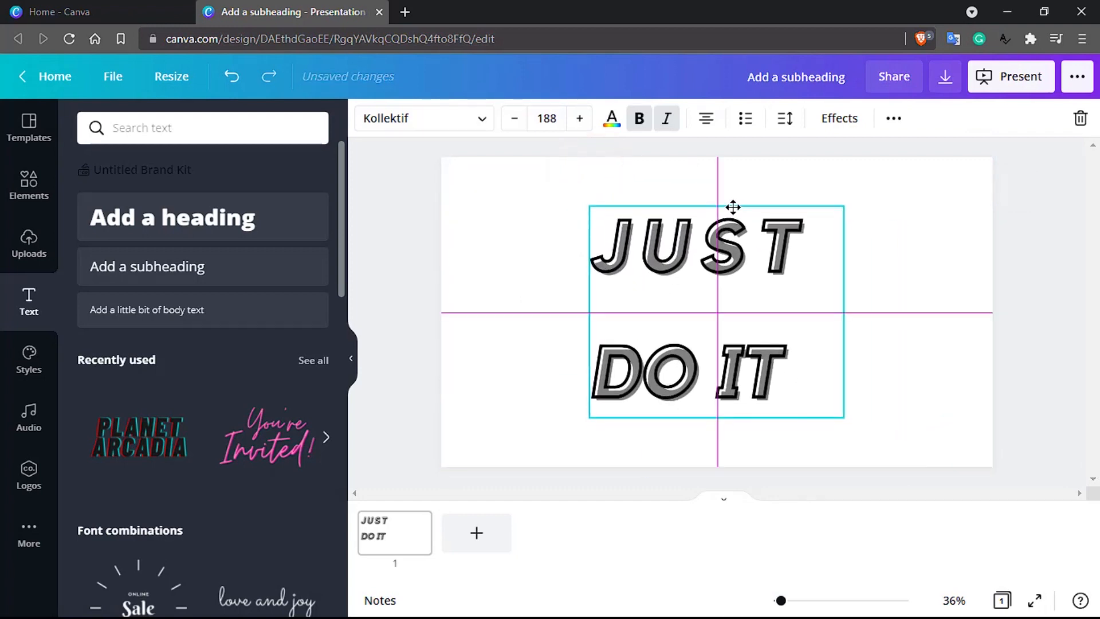
{"action": "left_click_drag", "start_coordinate": [734, 207], "coordinate": [733, 208]}
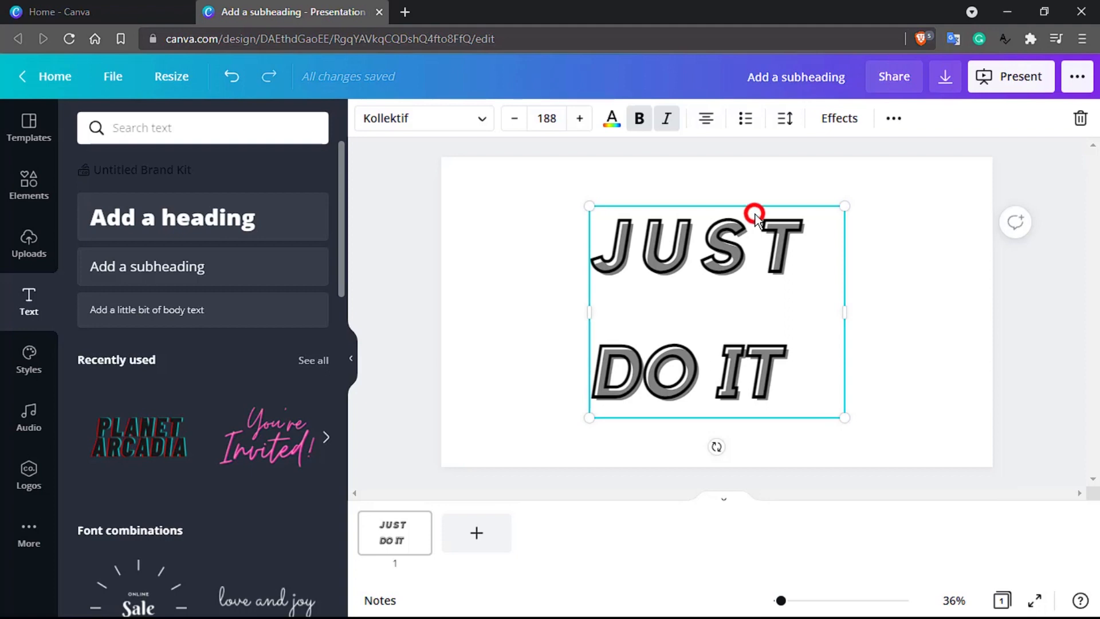
Move the text to the page's top-left corner and align it to the page's middle and center.
{"action": "left_click_drag", "start_coordinate": [755, 217], "coordinate": [609, 162]}
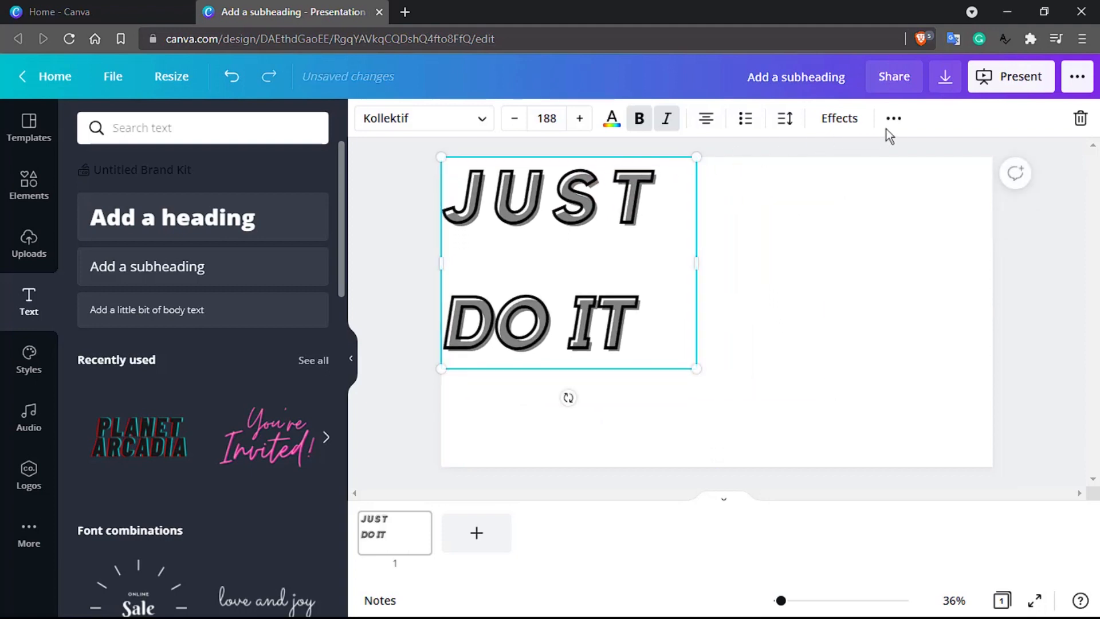
{"action": "left_click", "coordinate": [902, 129]}
{"action": "left_click", "coordinate": [828, 159]}
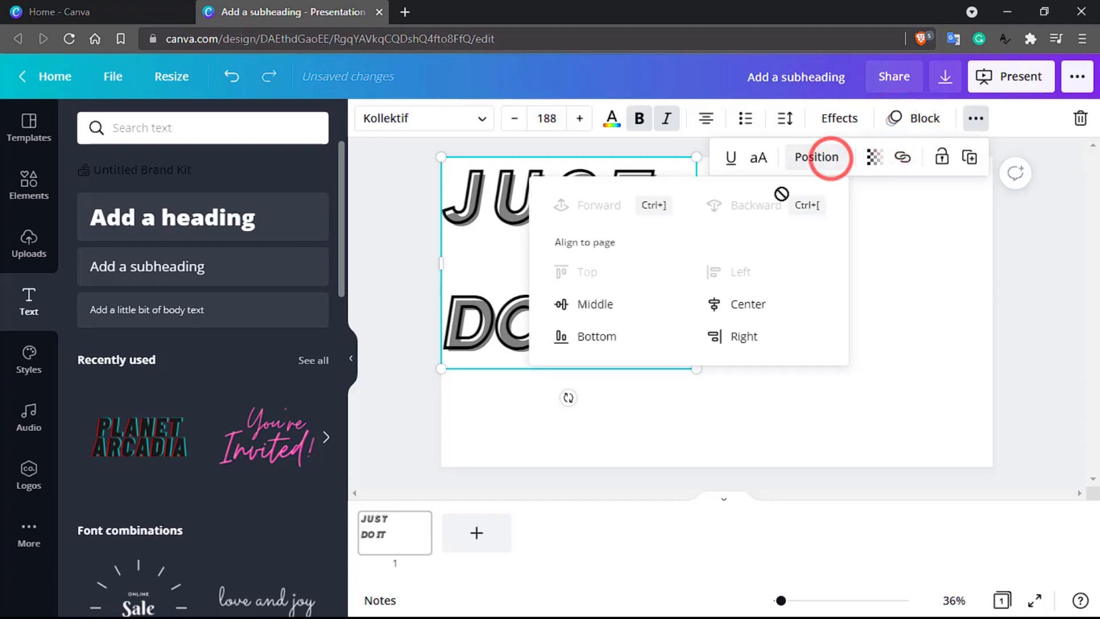
{"action": "left_click", "coordinate": [607, 307]}
{"action": "left_click", "coordinate": [733, 304]}
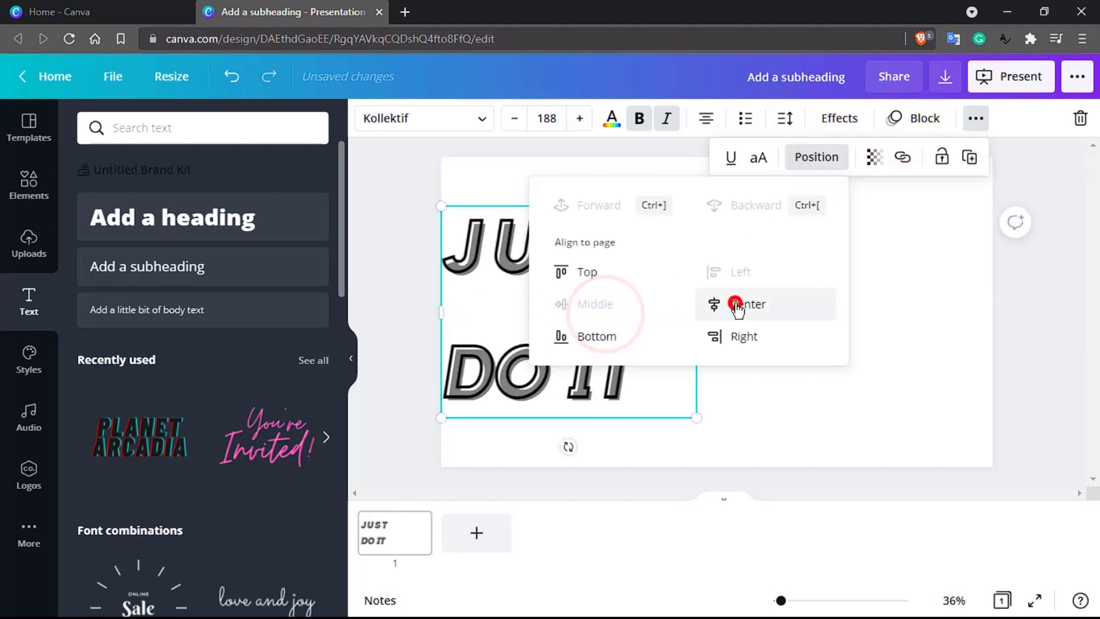
{"action": "left_click", "coordinate": [970, 375]}
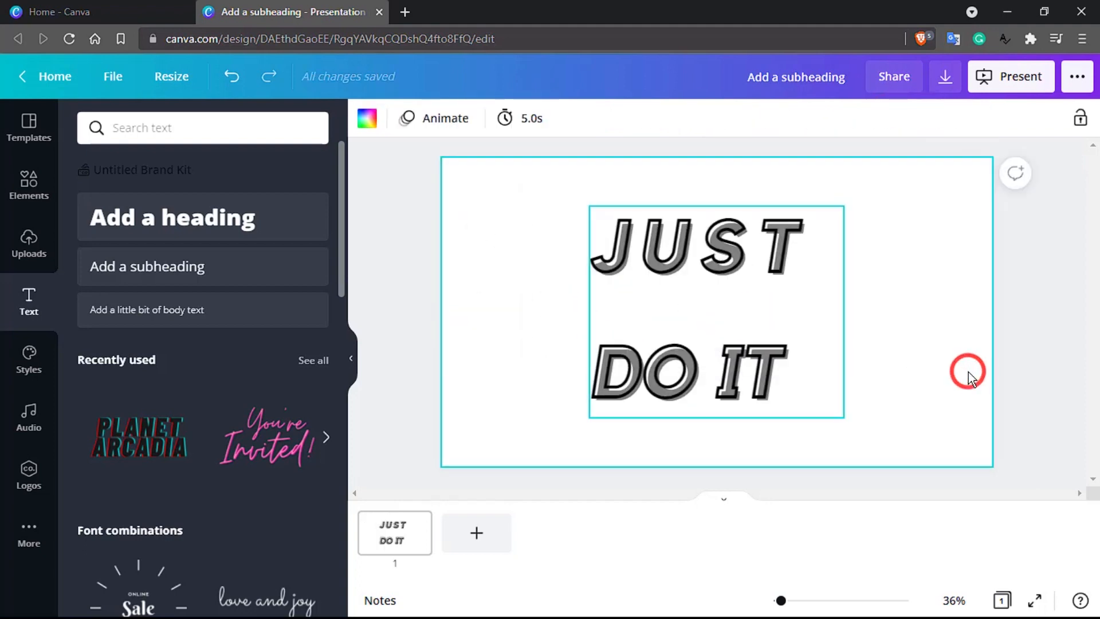
Try out the transparency of the JUST DO IT text and return it to 100.
{"action": "left_click", "coordinate": [768, 264]}
{"action": "left_click", "coordinate": [894, 118]}
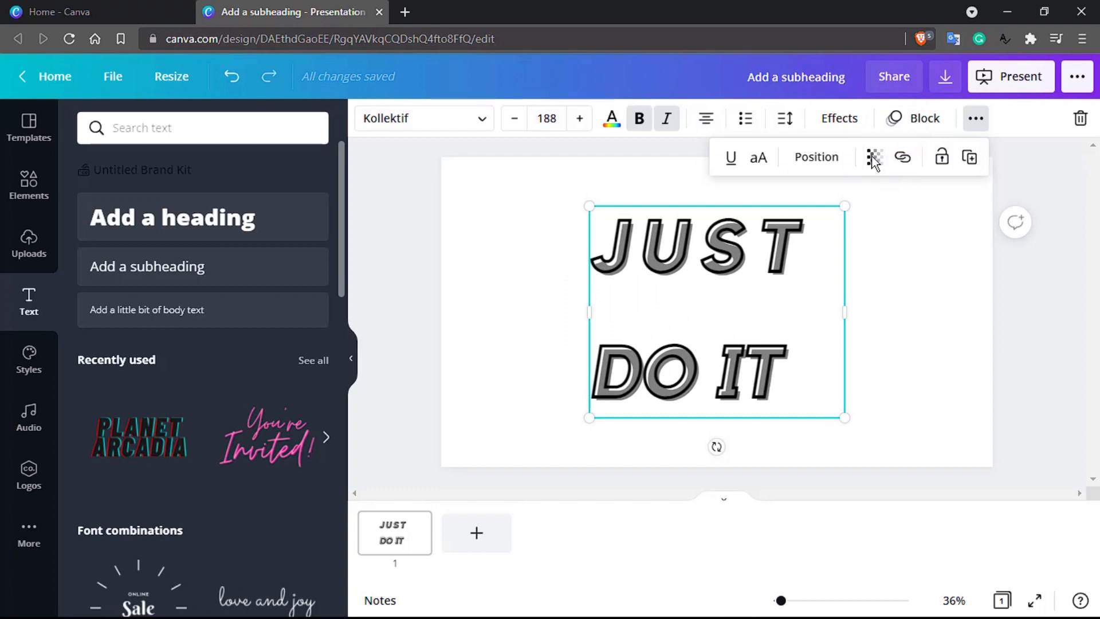
{"action": "left_click", "coordinate": [871, 158]}
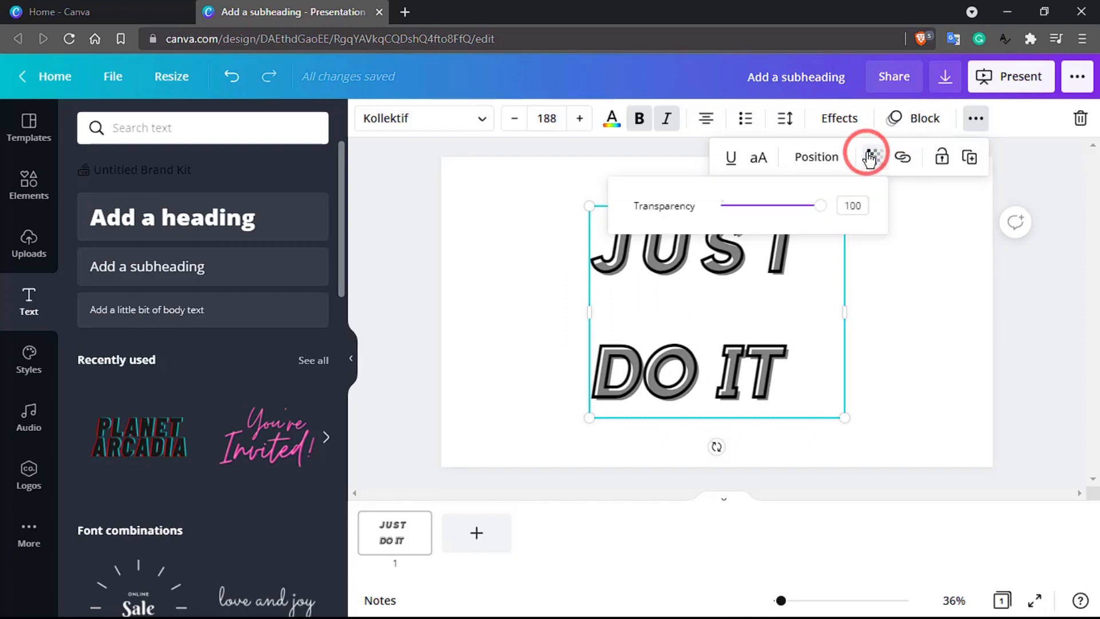
{"action": "mouse_move", "coordinate": [822, 214]}
{"action": "left_mouse_down"}
{"action": "mouse_move", "coordinate": [733, 213]}
{"action": "mouse_move", "coordinate": [843, 216]}
{"action": "left_mouse_up"}
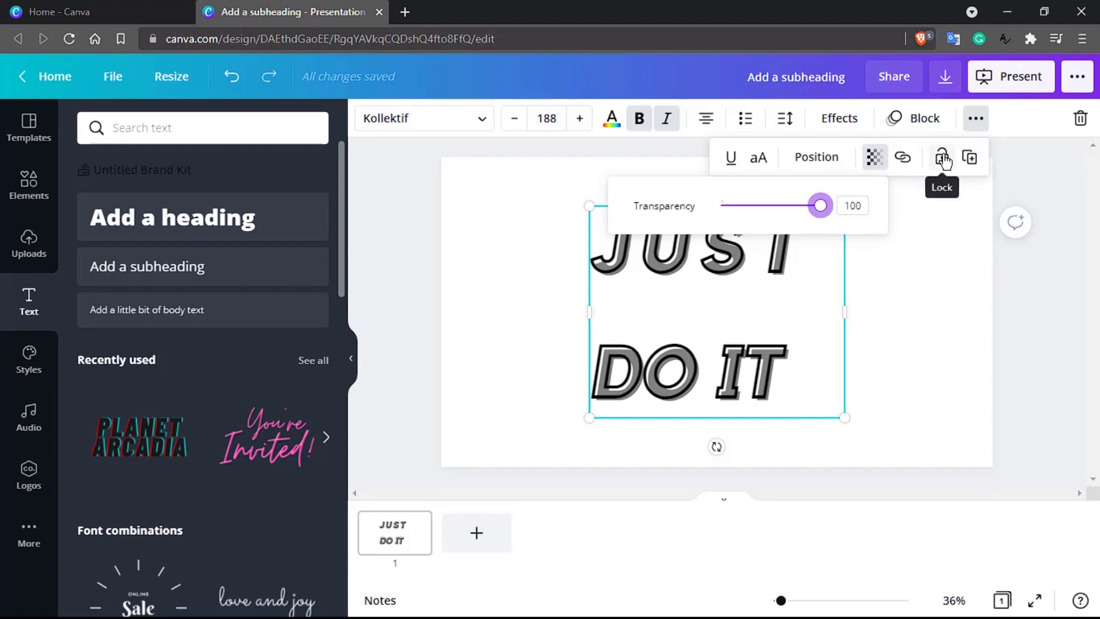
Duplicate the JUST DO IT text and toggle the lock on the copy.
{"action": "left_click", "coordinate": [971, 160]}
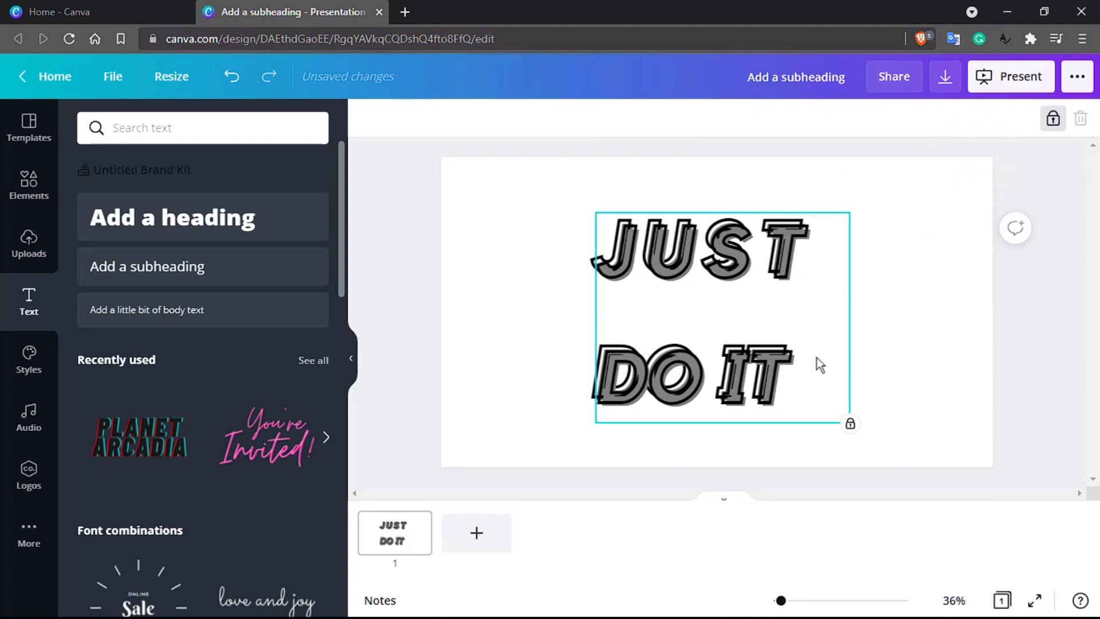
{"action": "left_click", "coordinate": [802, 351]}
{"action": "left_click", "coordinate": [1053, 119]}
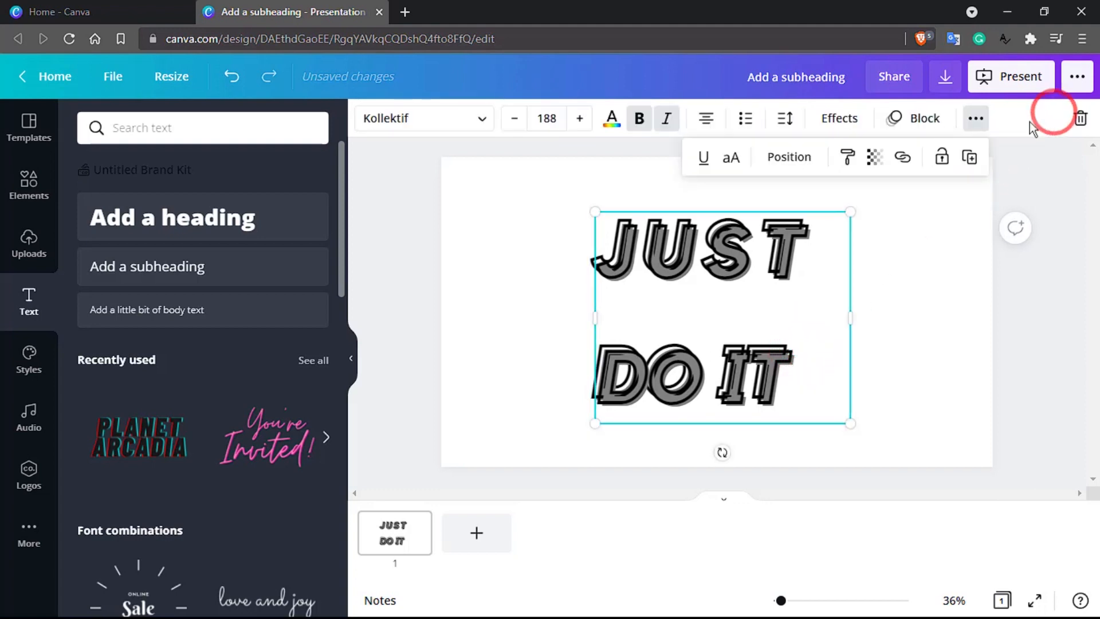
{"action": "left_click", "coordinate": [951, 151]}
Move the original text to the right of the locked copy and widen its box leftward.
{"action": "left_click_drag", "start_coordinate": [775, 267], "coordinate": [836, 258]}
{"action": "left_click_drag", "start_coordinate": [821, 338], "coordinate": [878, 339]}
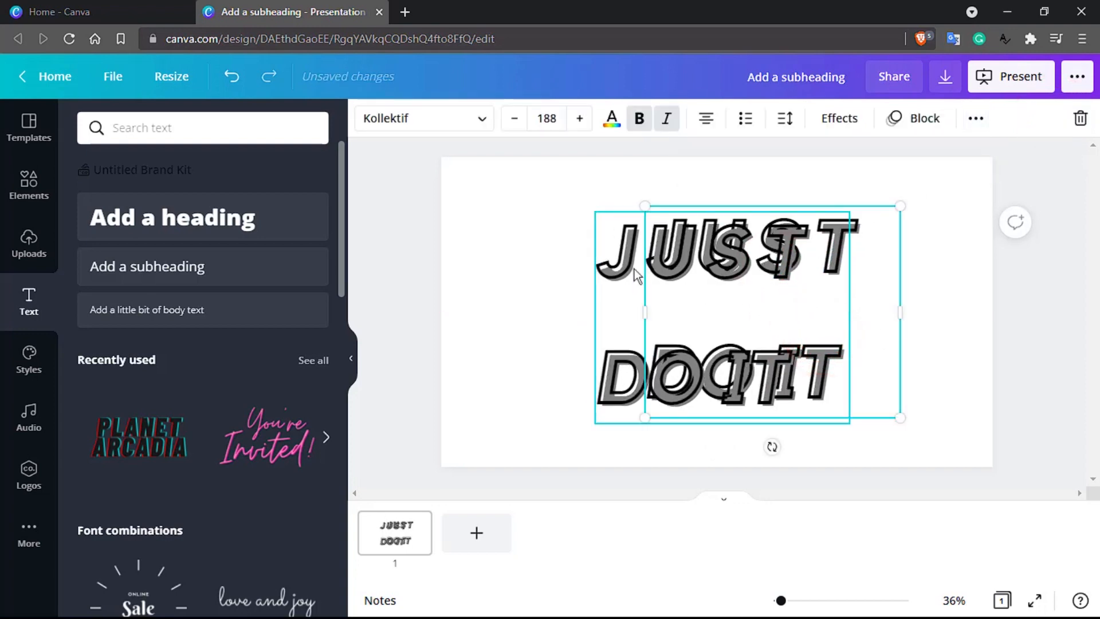
{"action": "mouse_move", "coordinate": [626, 265]}
{"action": "left_mouse_down"}
{"action": "mouse_move", "coordinate": [593, 268]}
{"action": "mouse_move", "coordinate": [610, 269]}
{"action": "left_mouse_up"}
{"action": "left_click", "coordinate": [618, 304]}
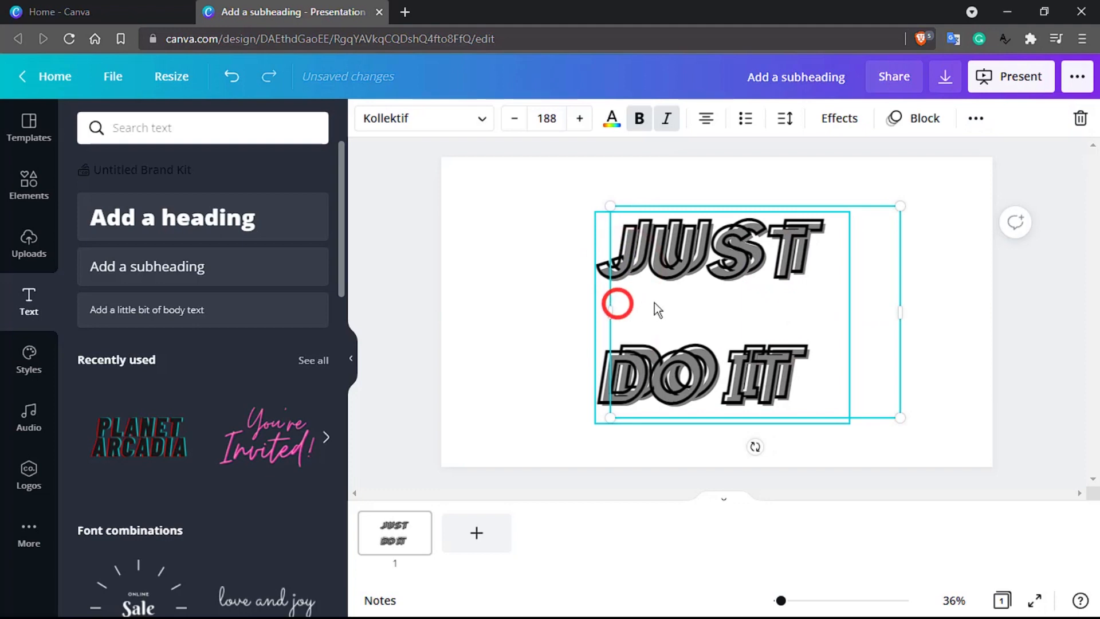
Undo the original text's move and widening, and remove the duplicate text.
{"action": "key", "text": "ctrl+z"}
{"action": "key", "text": "ctrl+z"}
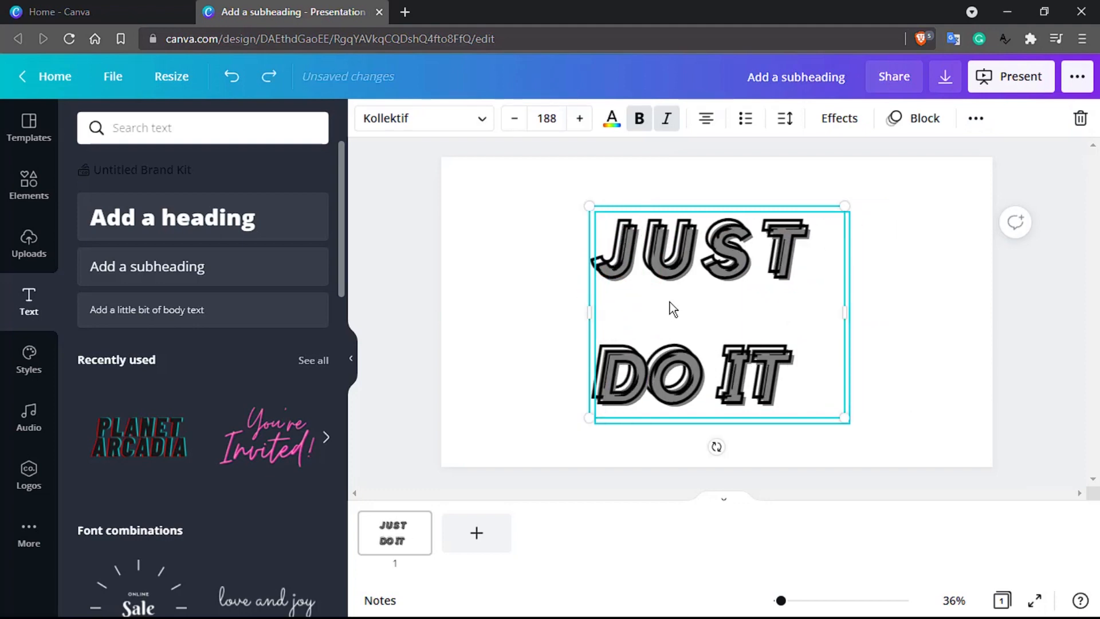
{"action": "left_click", "coordinate": [784, 368]}
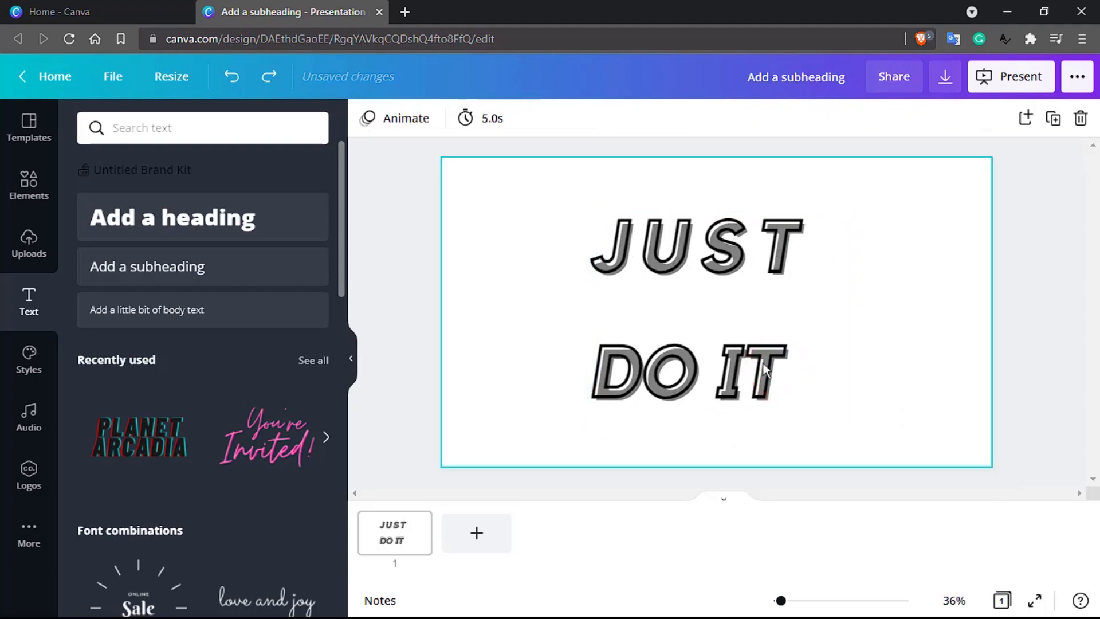
{"action": "left_click", "coordinate": [646, 337]}
{"action": "double_click", "coordinate": [638, 321]}
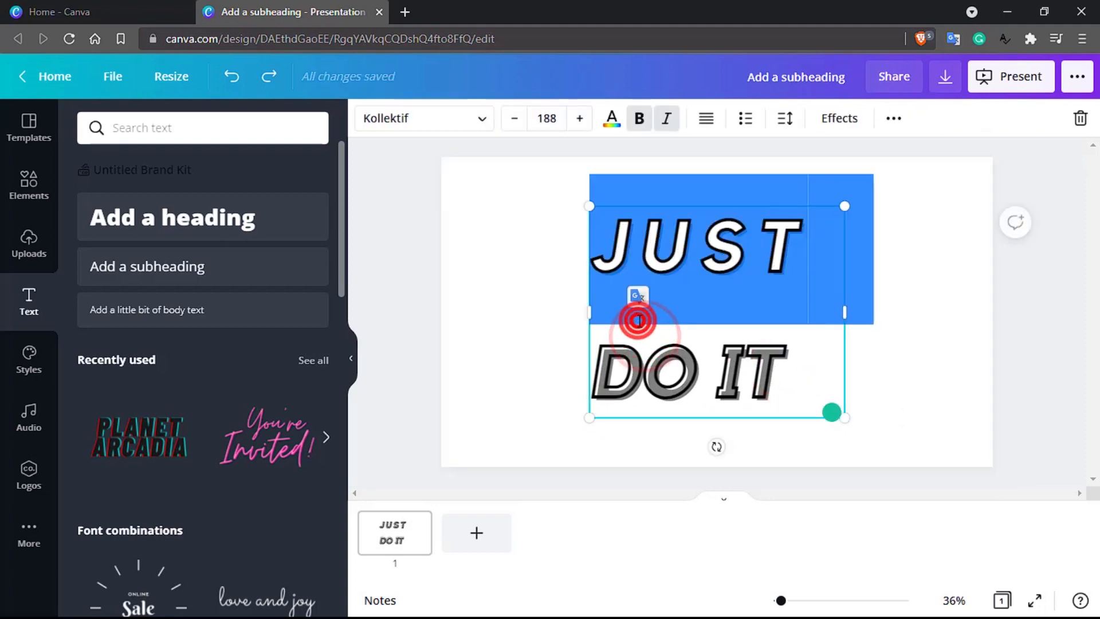
{"action": "left_click", "coordinate": [789, 306]}
{"action": "left_click_drag", "start_coordinate": [796, 372], "coordinate": [611, 246]}
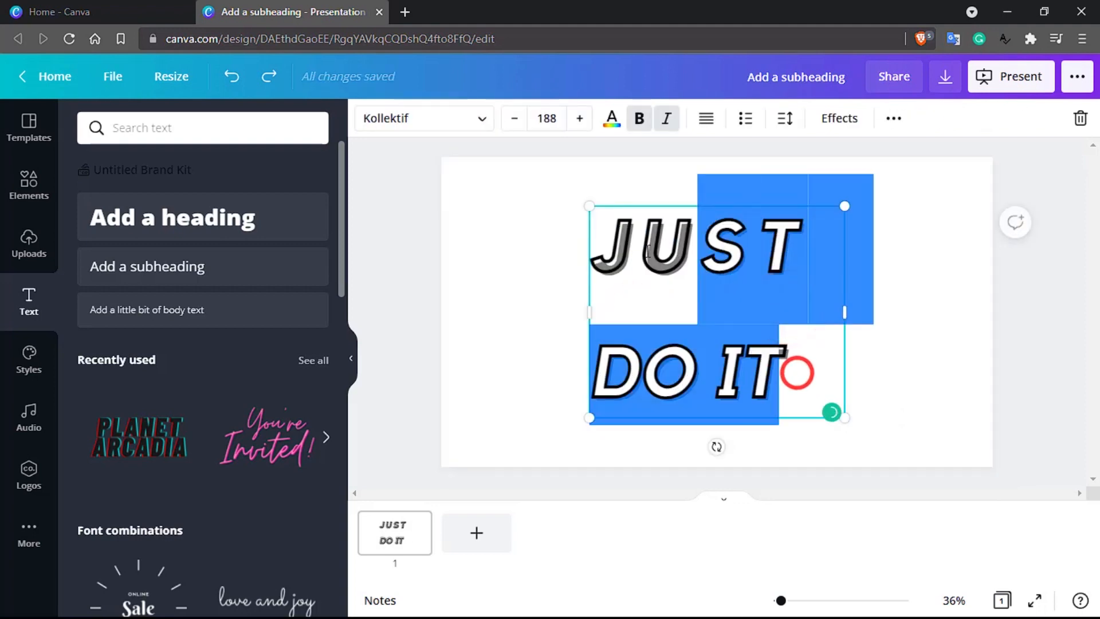
Add the "You're Invited!" font combination on top of the JUST DO IT text.
{"action": "scroll", "coordinate": [206, 417], "scroll_direction": "down", "scroll_amount": 4}
{"action": "scroll", "coordinate": [206, 417], "scroll_direction": "up", "scroll_amount": 3}
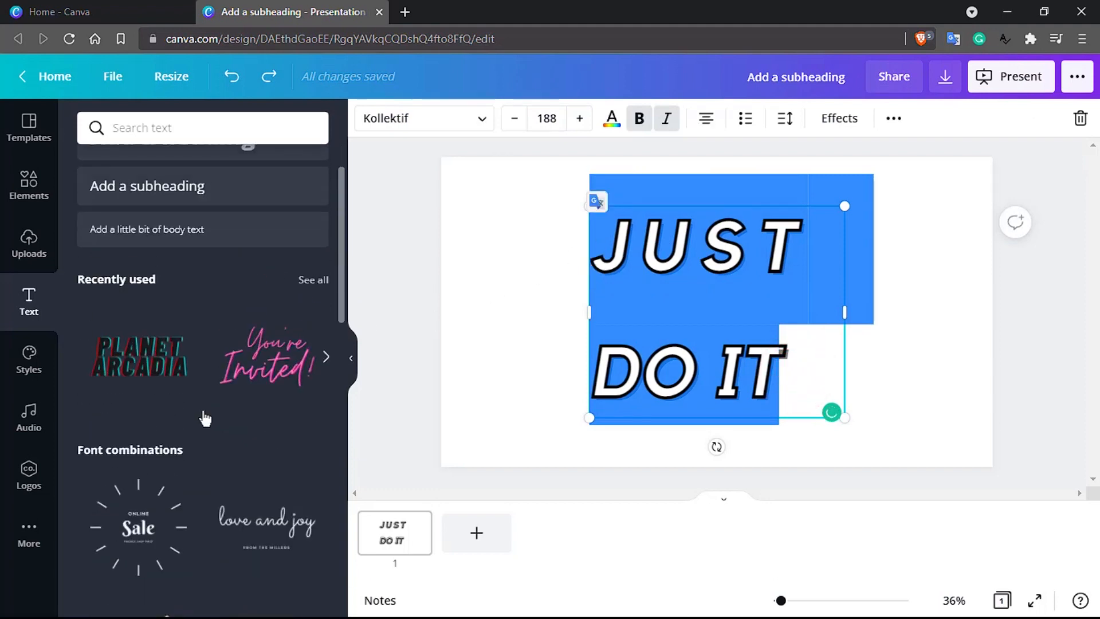
{"action": "left_click", "coordinate": [261, 376]}
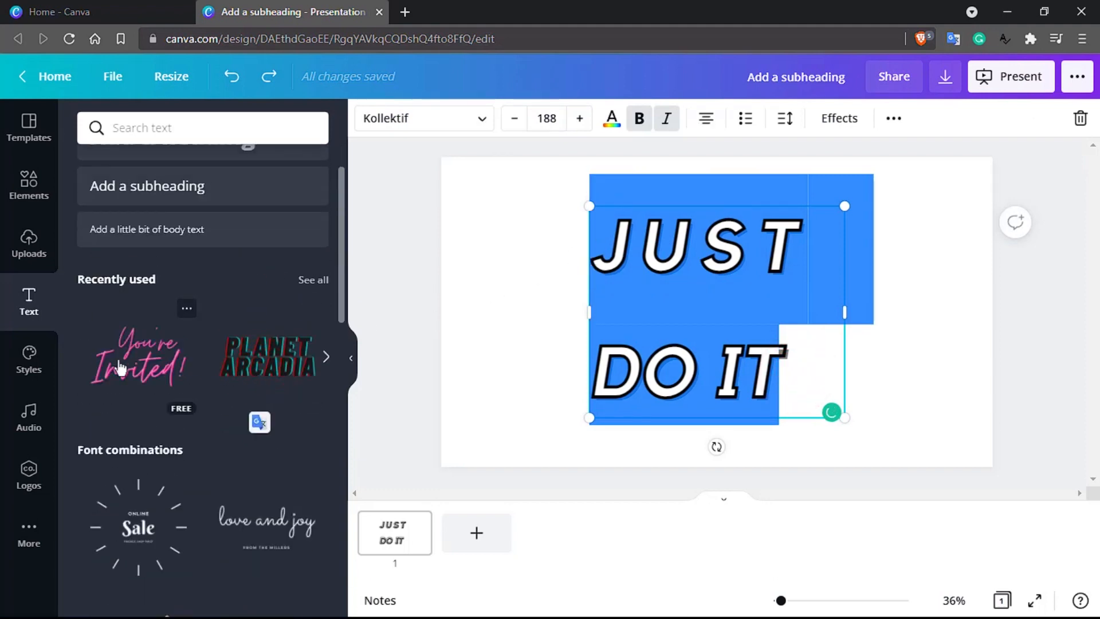
{"action": "left_click", "coordinate": [106, 365]}
{"action": "left_click", "coordinate": [478, 293]}
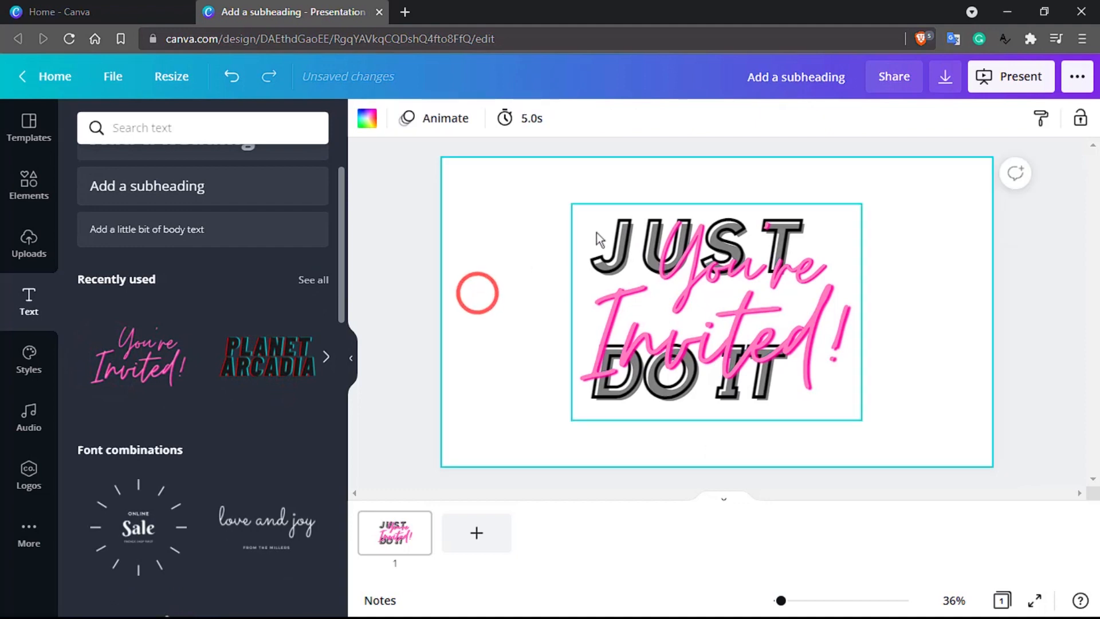
Delete both the overlapping invitation text and the JUST DO IT text, and place the "You're Invited!" combination on the empty page.
{"action": "left_click", "coordinate": [606, 227]}
{"action": "left_click", "coordinate": [607, 227]}
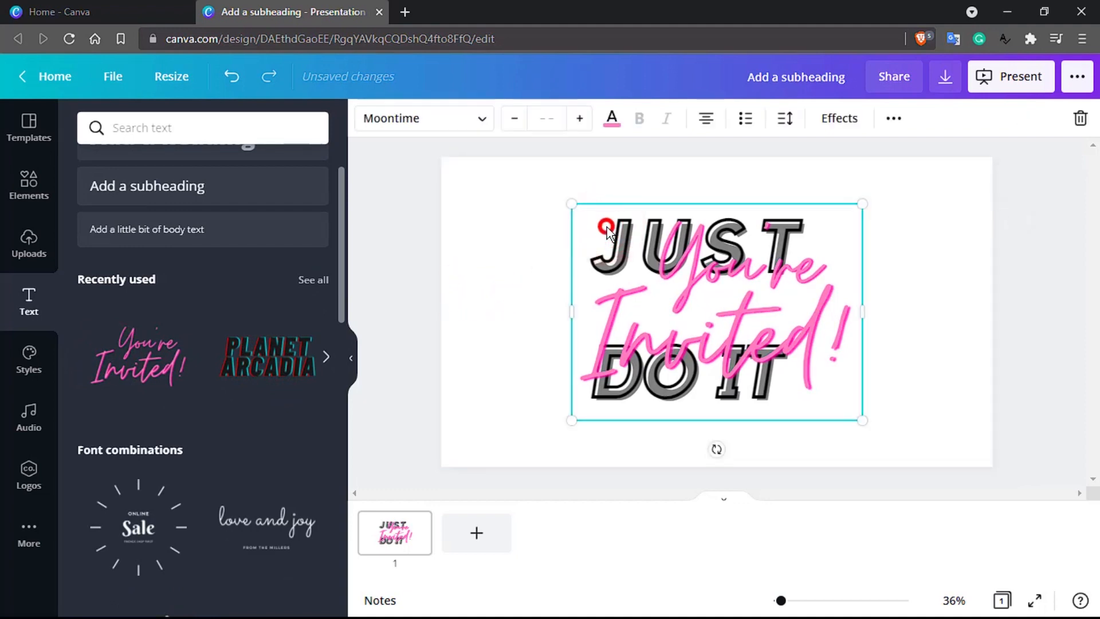
{"action": "key", "text": "Delete"}
{"action": "left_click", "coordinate": [607, 227]}
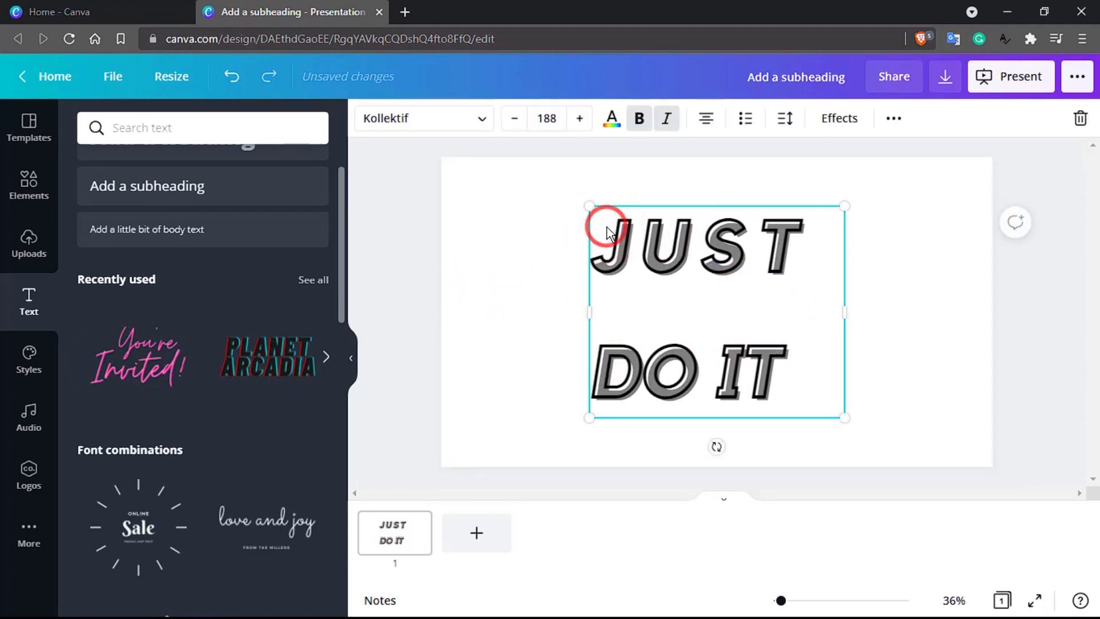
{"action": "key", "text": "Delete"}
{"action": "left_click", "coordinate": [144, 375]}
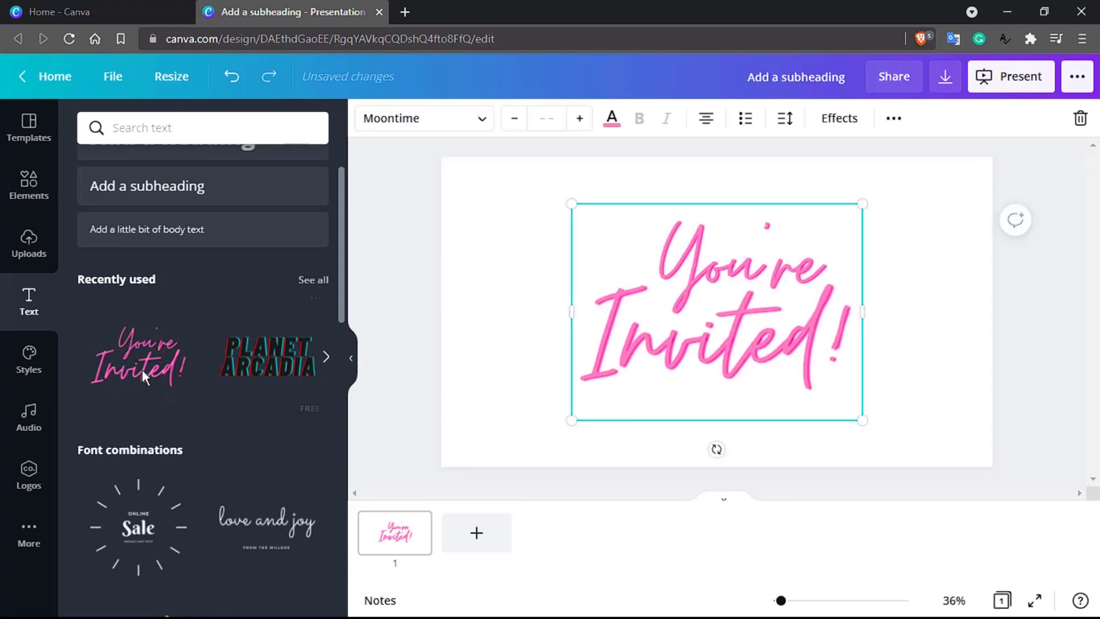
Replace "Invited!" with "GREAT" in the pink text and widen its box so the word fits on one line.
{"action": "scroll", "coordinate": [142, 370], "scroll_direction": "down", "scroll_amount": 3}
{"action": "left_click", "coordinate": [722, 322]}
{"action": "left_click", "coordinate": [722, 322]}
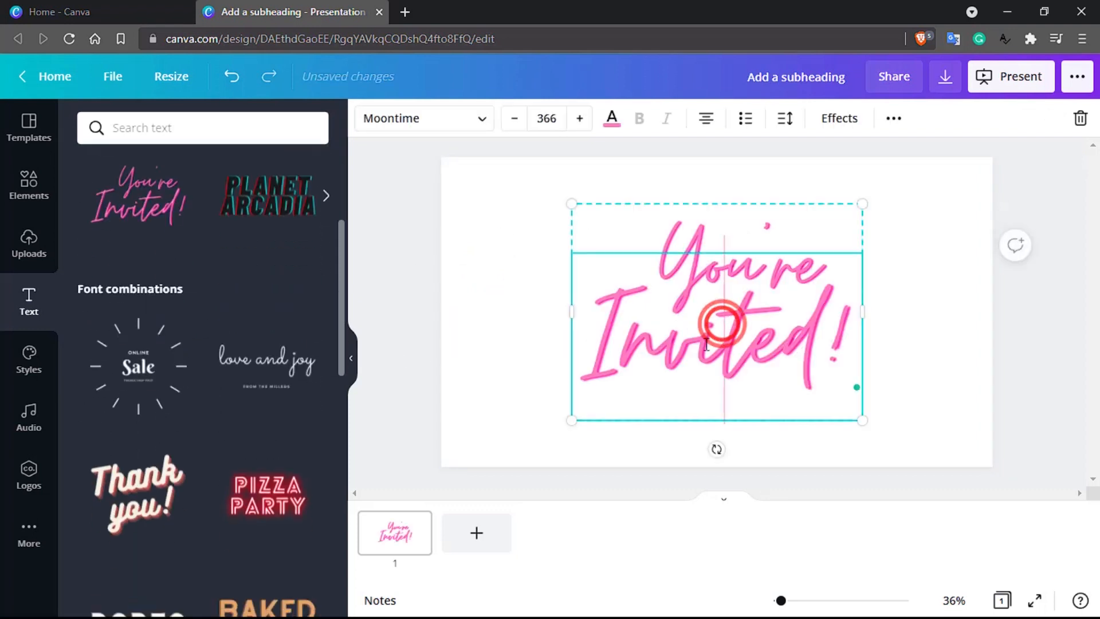
{"action": "left_click", "coordinate": [698, 349]}
{"action": "key", "text": "ctrl+a"}
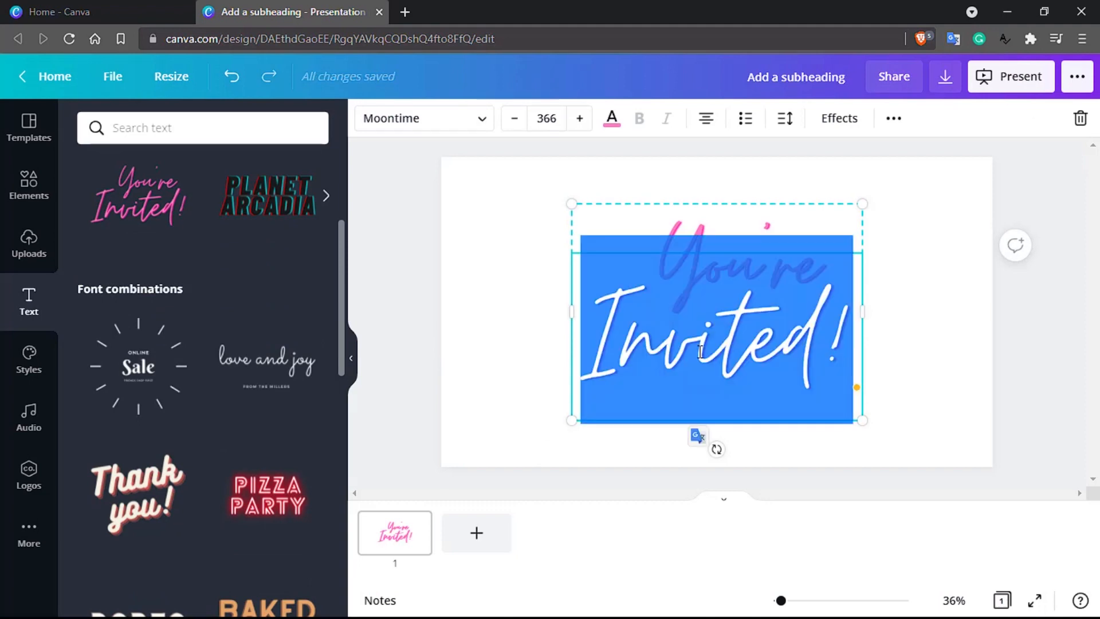
{"action": "type", "text": "GREAT"}
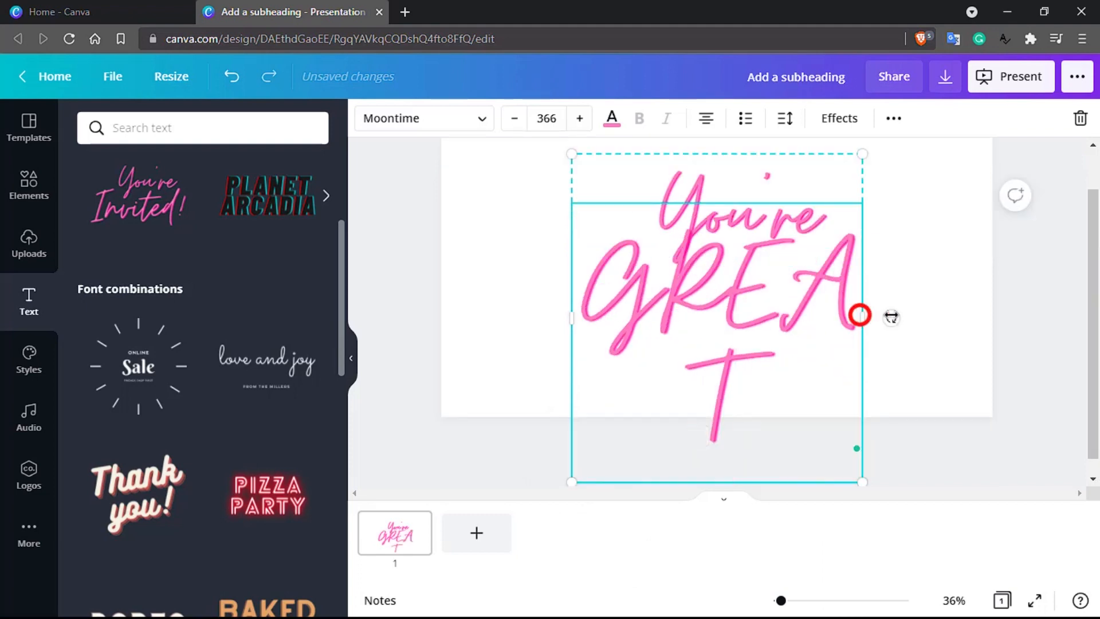
{"action": "left_click_drag", "start_coordinate": [859, 315], "coordinate": [892, 313]}
{"action": "left_click", "coordinate": [986, 270]}
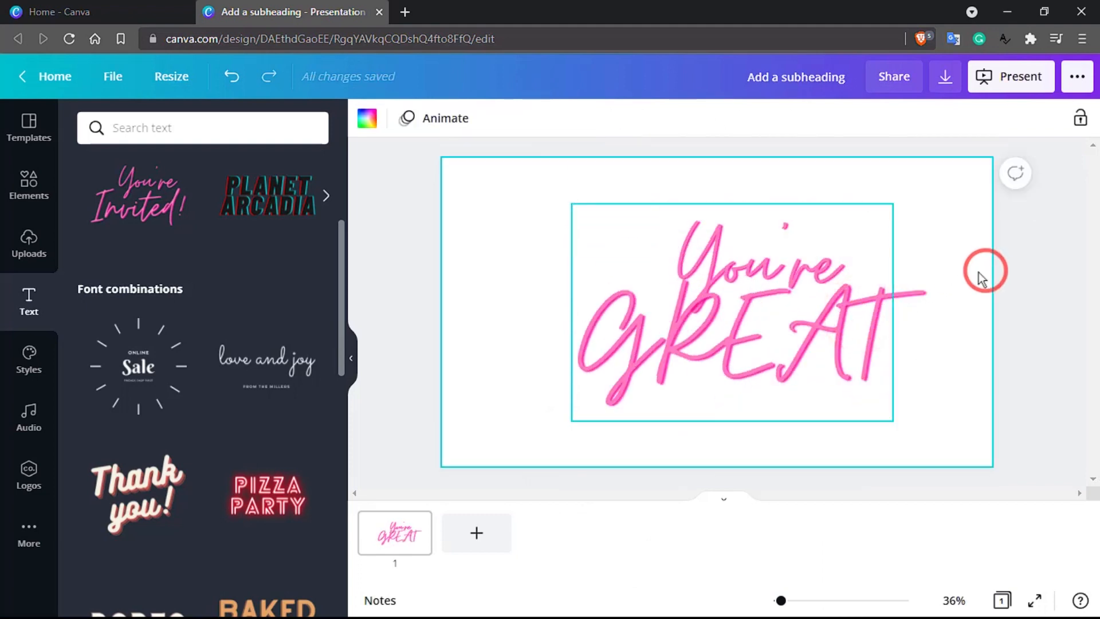
Add the "Online Sale" font combination with the ray circle and delete the pink "You're GREAT" text behind it.
{"action": "left_click", "coordinate": [128, 370]}
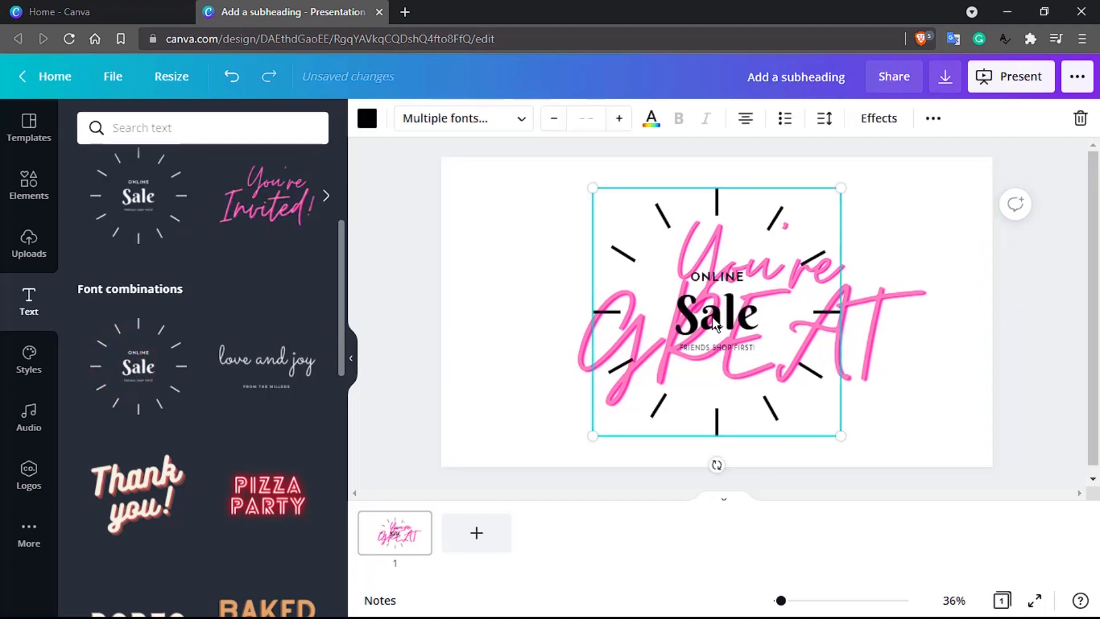
{"action": "left_click", "coordinate": [713, 318]}
{"action": "left_click", "coordinate": [713, 317]}
{"action": "left_click", "coordinate": [885, 324]}
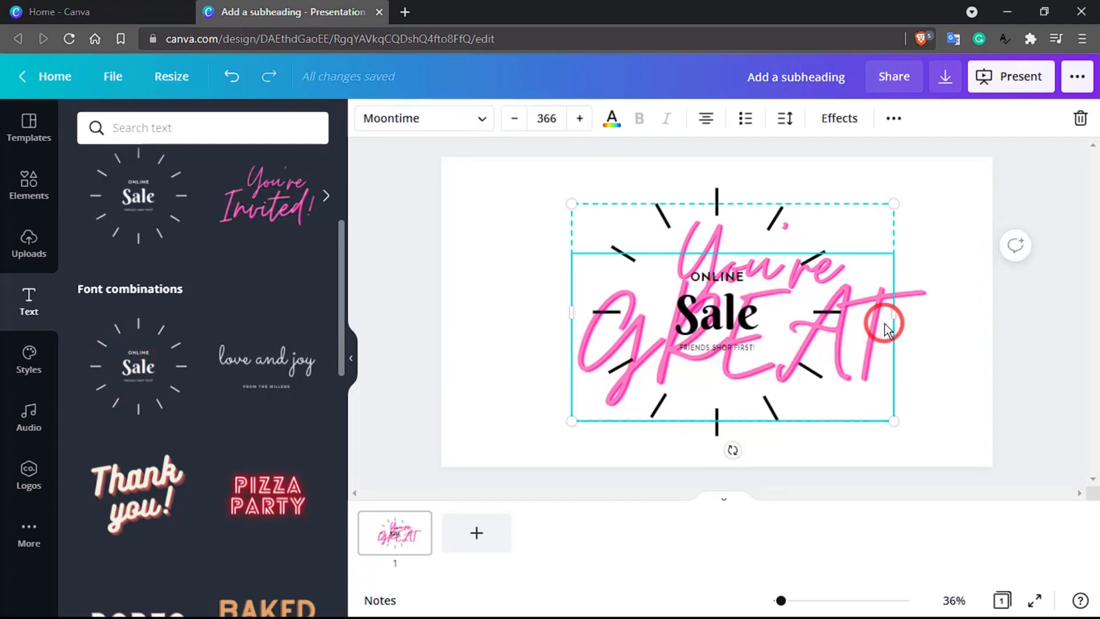
{"action": "key", "text": "Delete"}
{"action": "key", "text": "Delete"}
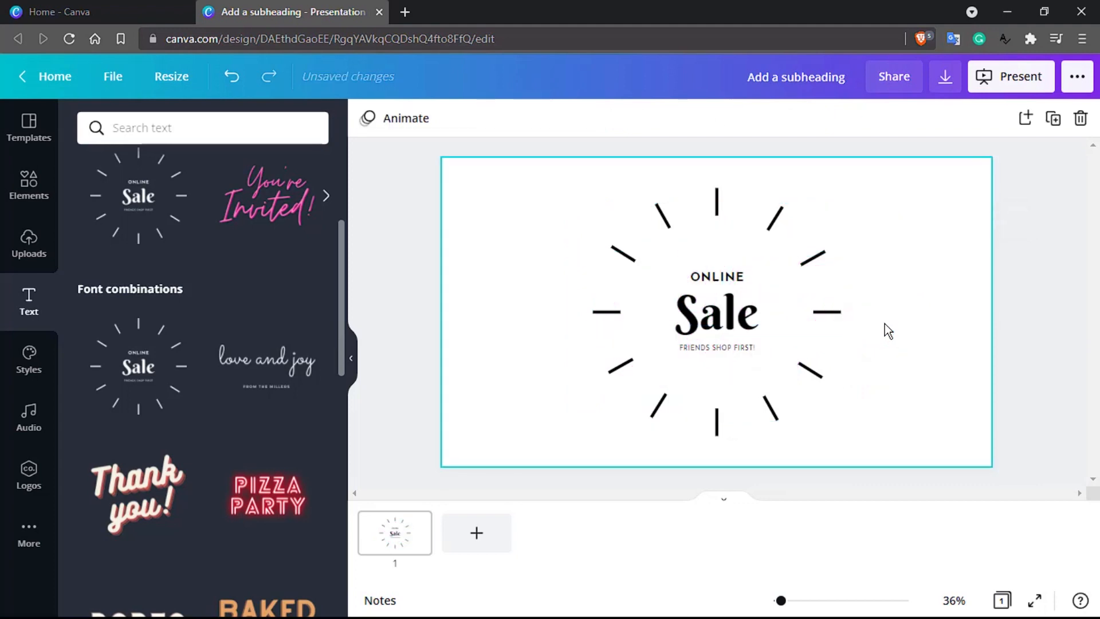
Change the word "ONLINE" above "Sale" to "OFFLINE".
{"action": "left_click", "coordinate": [714, 312]}
{"action": "double_click", "coordinate": [714, 311]}
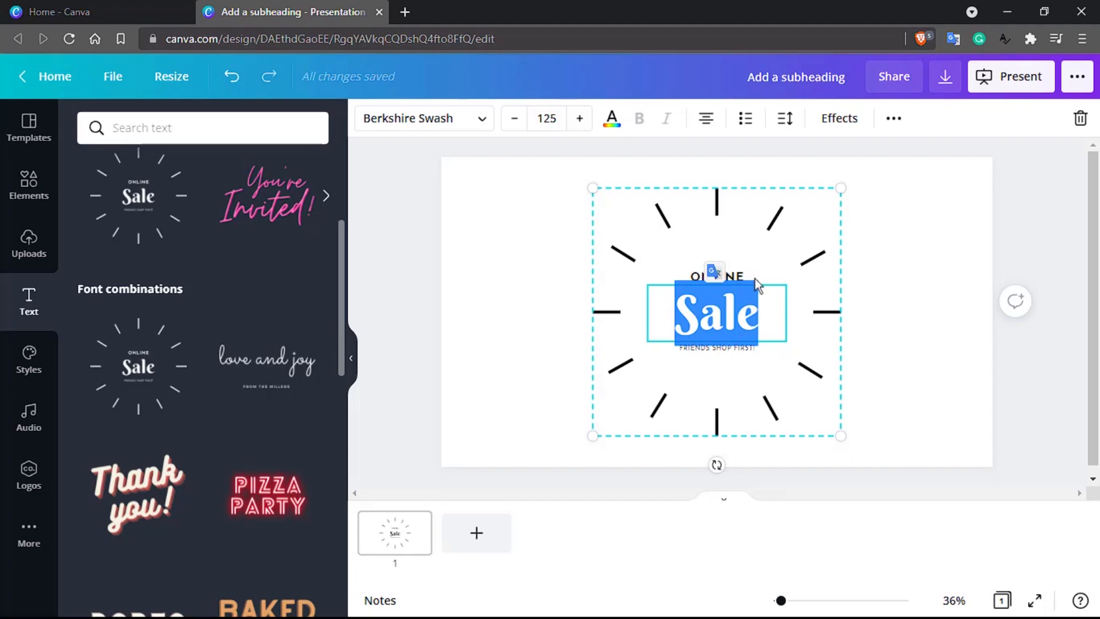
{"action": "left_click", "coordinate": [704, 274]}
{"action": "double_click", "coordinate": [703, 274]}
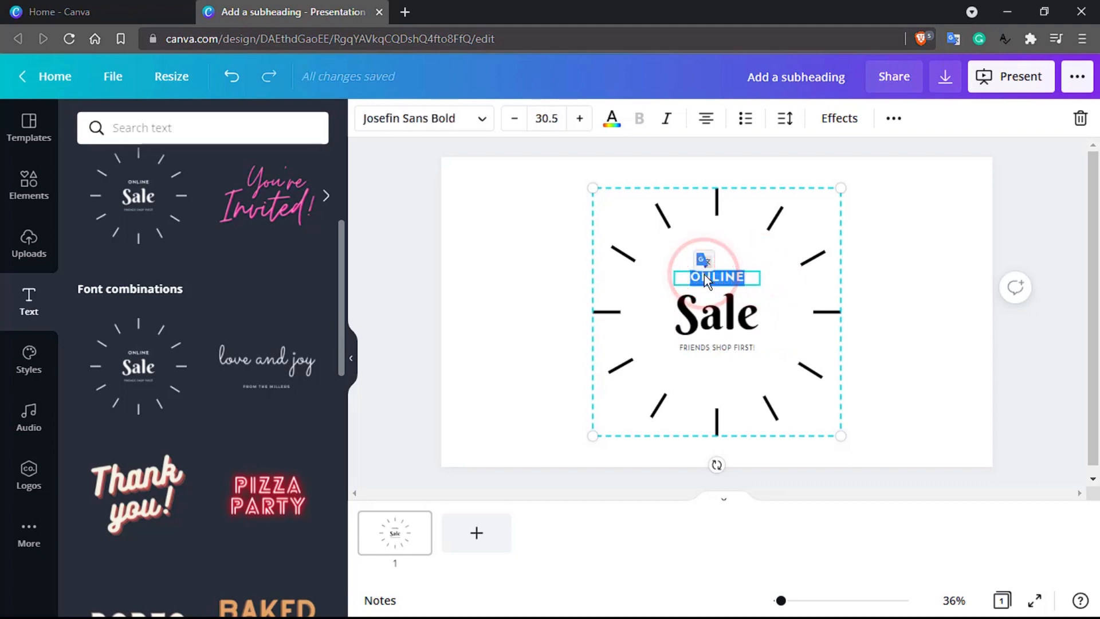
{"action": "type", "text": "OFFLINE"}
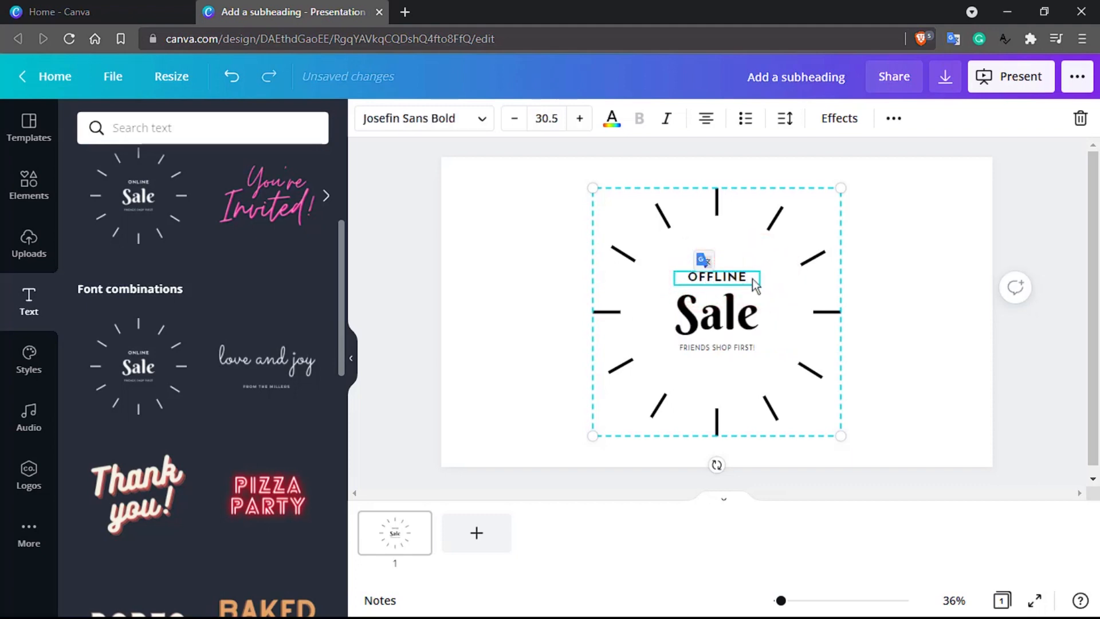
{"action": "left_click", "coordinate": [867, 289]}
Browse the font combinations and search the text library for "signup".
{"action": "scroll", "coordinate": [266, 367], "scroll_direction": "down", "scroll_amount": 5}
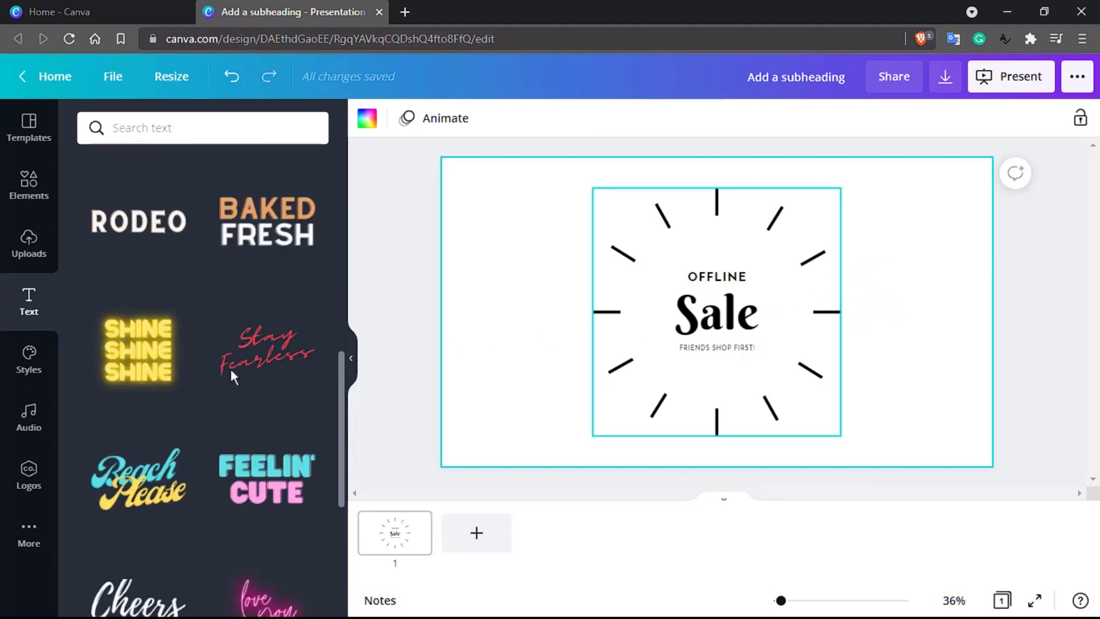
{"action": "scroll", "coordinate": [128, 388], "scroll_direction": "down", "scroll_amount": 4}
{"action": "scroll", "coordinate": [126, 388], "scroll_direction": "down", "scroll_amount": 5}
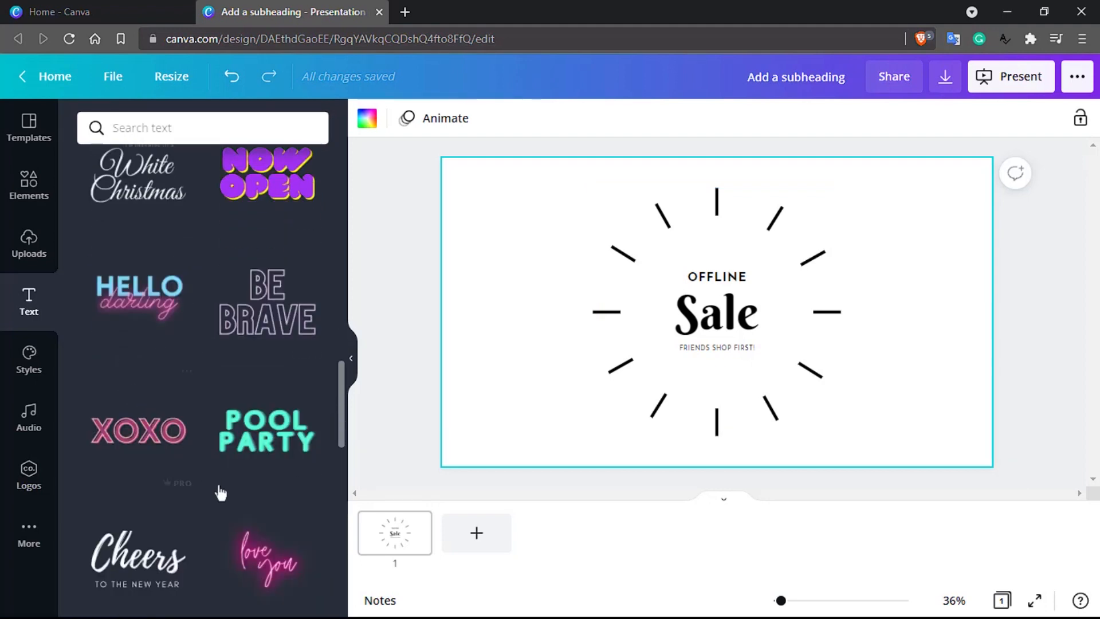
{"action": "scroll", "coordinate": [220, 493], "scroll_direction": "down", "scroll_amount": 8}
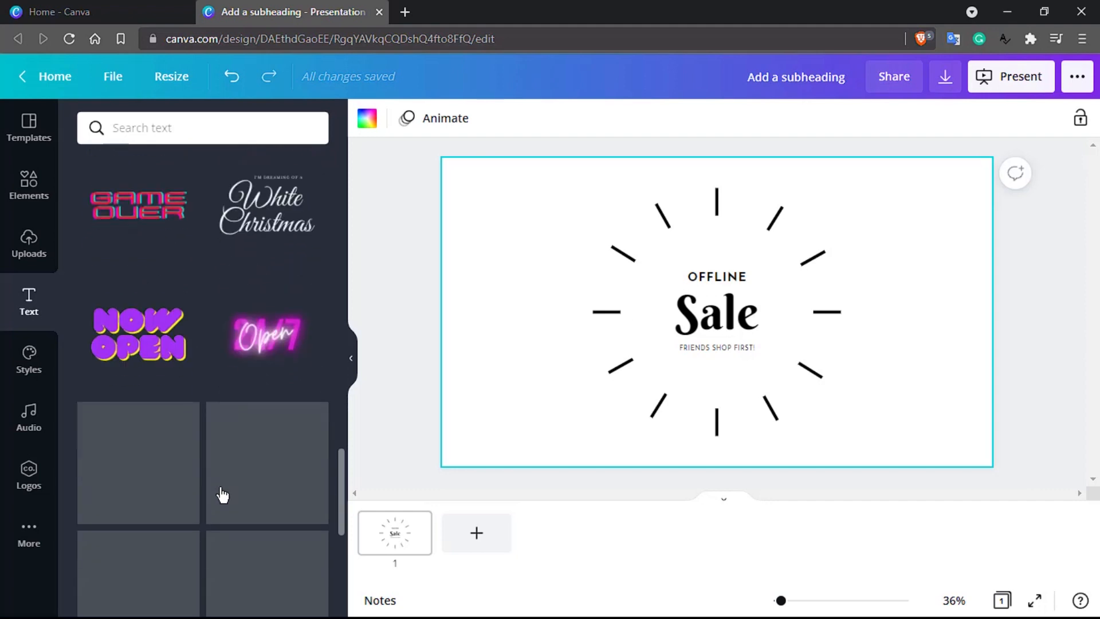
{"action": "scroll", "coordinate": [222, 494], "scroll_direction": "down", "scroll_amount": 10}
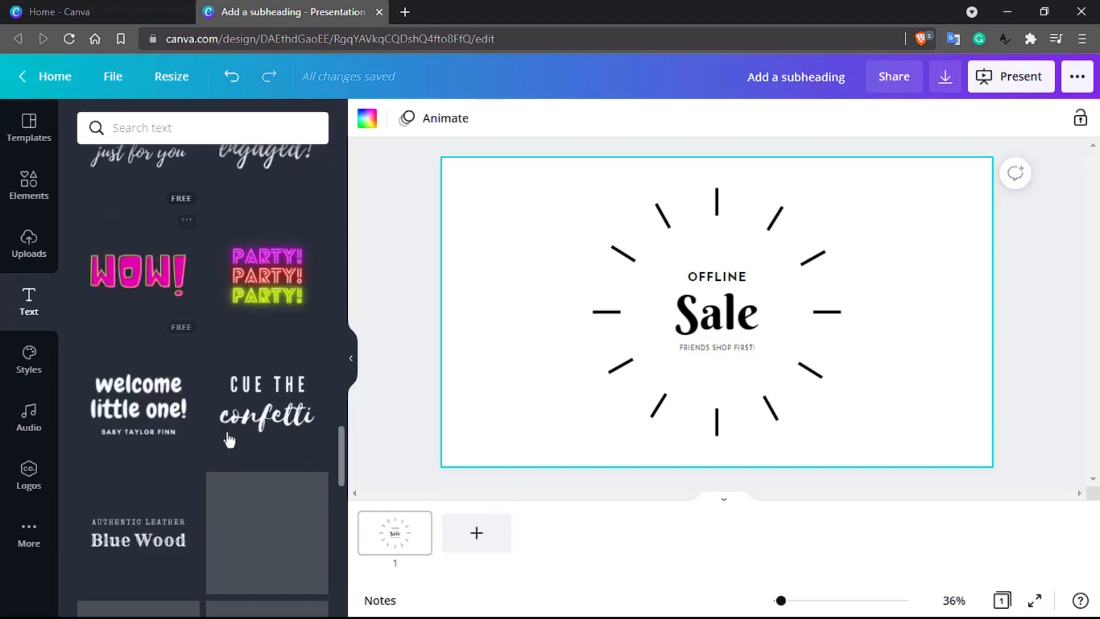
{"action": "left_click", "coordinate": [264, 136]}
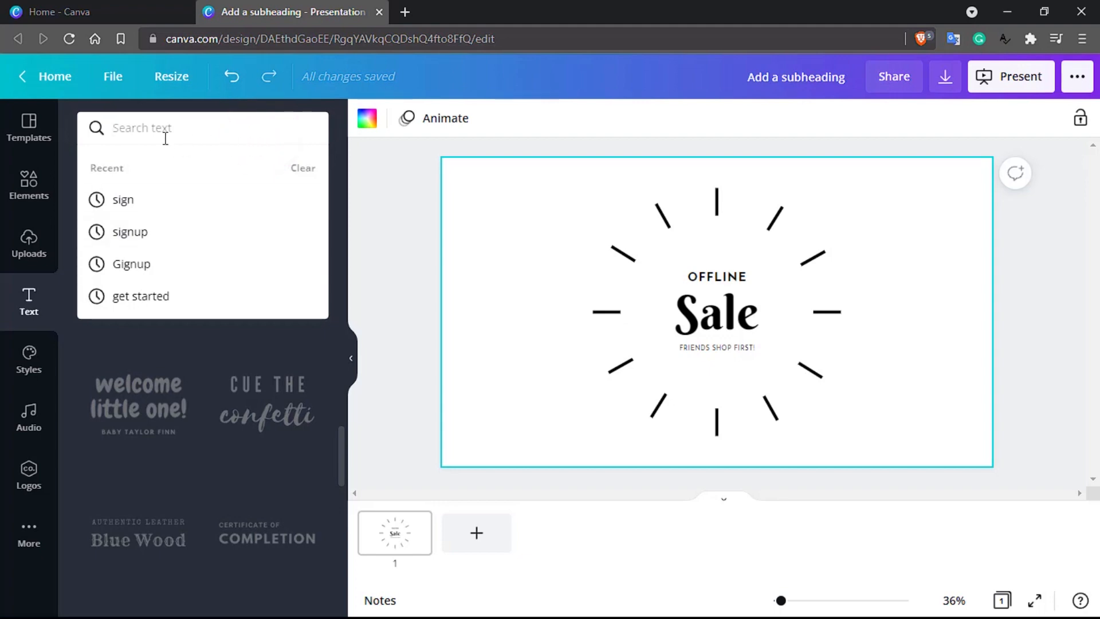
{"action": "type", "text": "signup"}
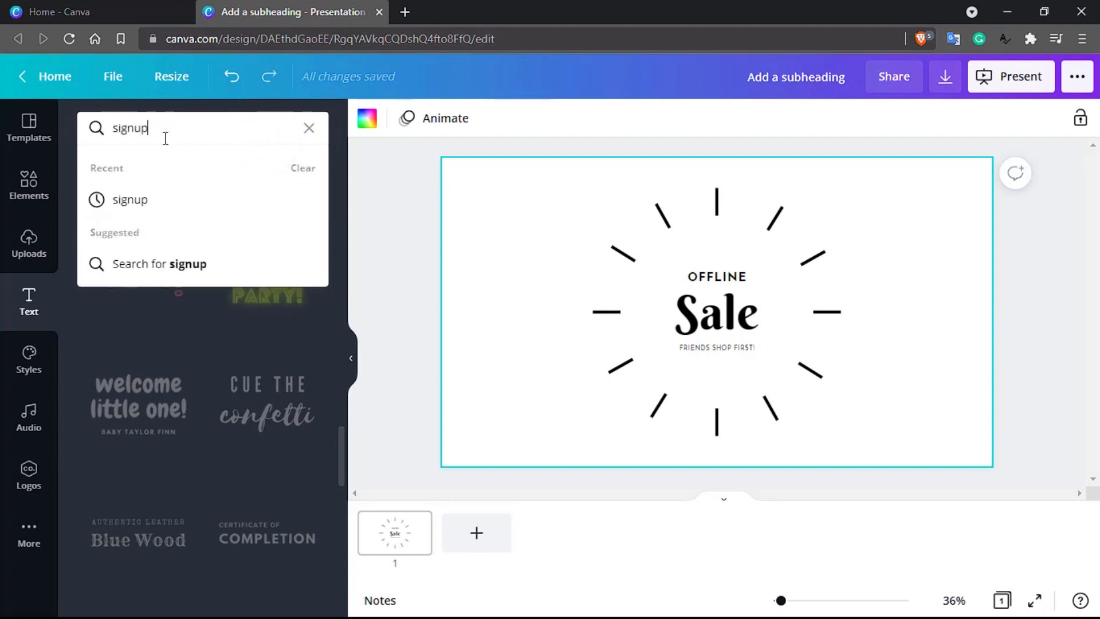
{"action": "key", "text": "Return"}
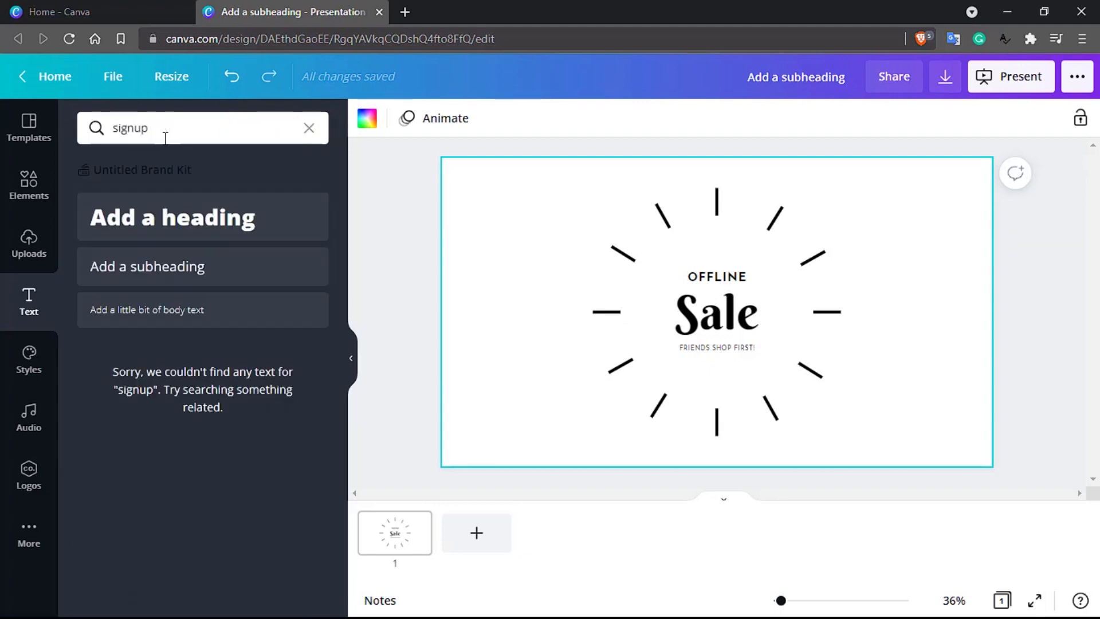
Search the text library for "sign" and for "login".
{"action": "left_click", "coordinate": [172, 133]}
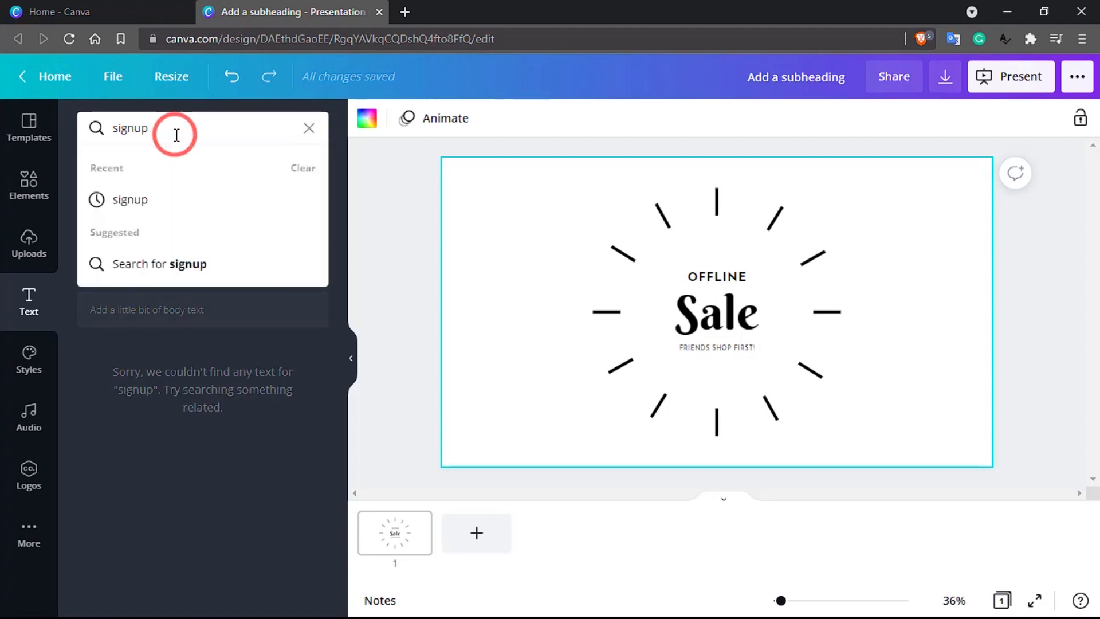
{"action": "key", "text": "BackSpace"}
{"action": "key", "text": "BackSpace"}
{"action": "left_click", "coordinate": [176, 135]}
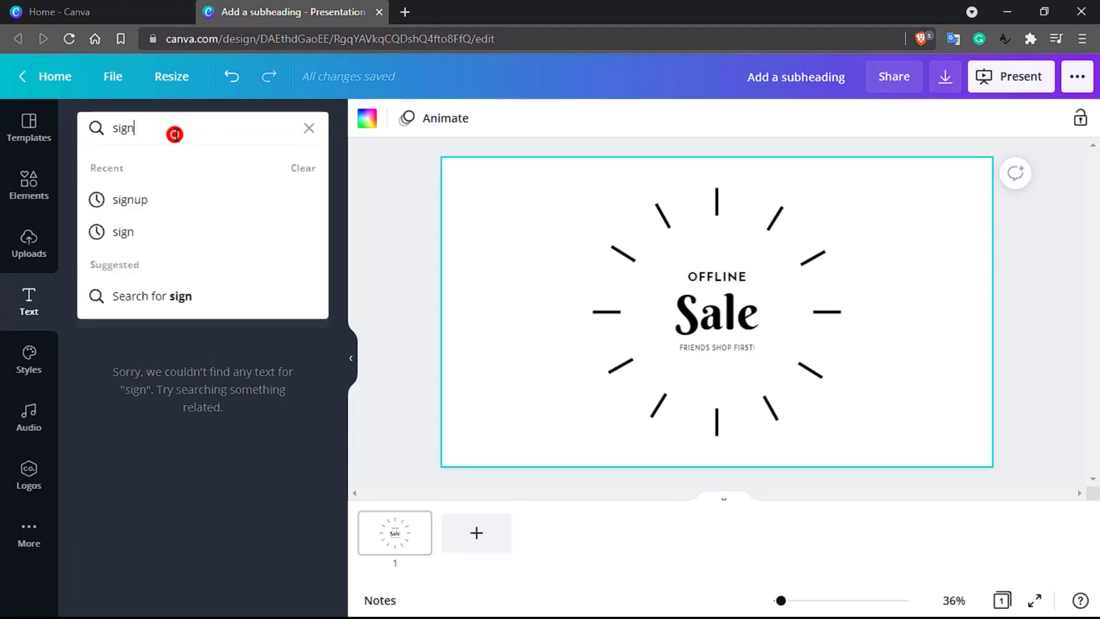
{"action": "double_click", "coordinate": [177, 135]}
{"action": "type", "text": "l"}
{"action": "type", "text": "n"}
{"action": "key", "text": "Return"}
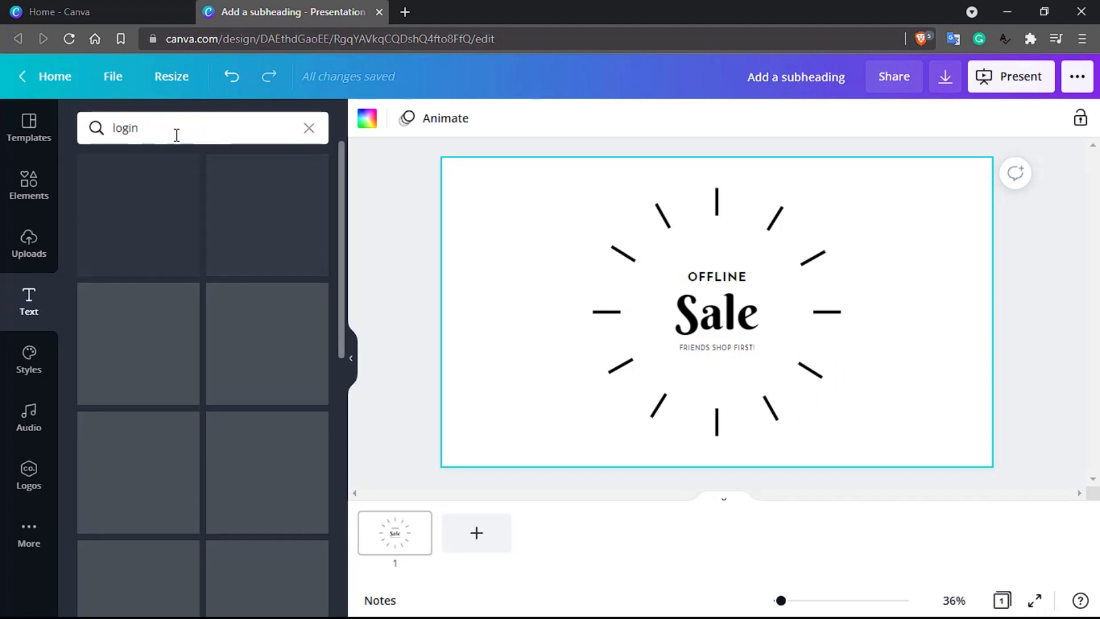
Search the text library for "text" and look through the matching designs.
{"action": "left_click", "coordinate": [177, 135]}
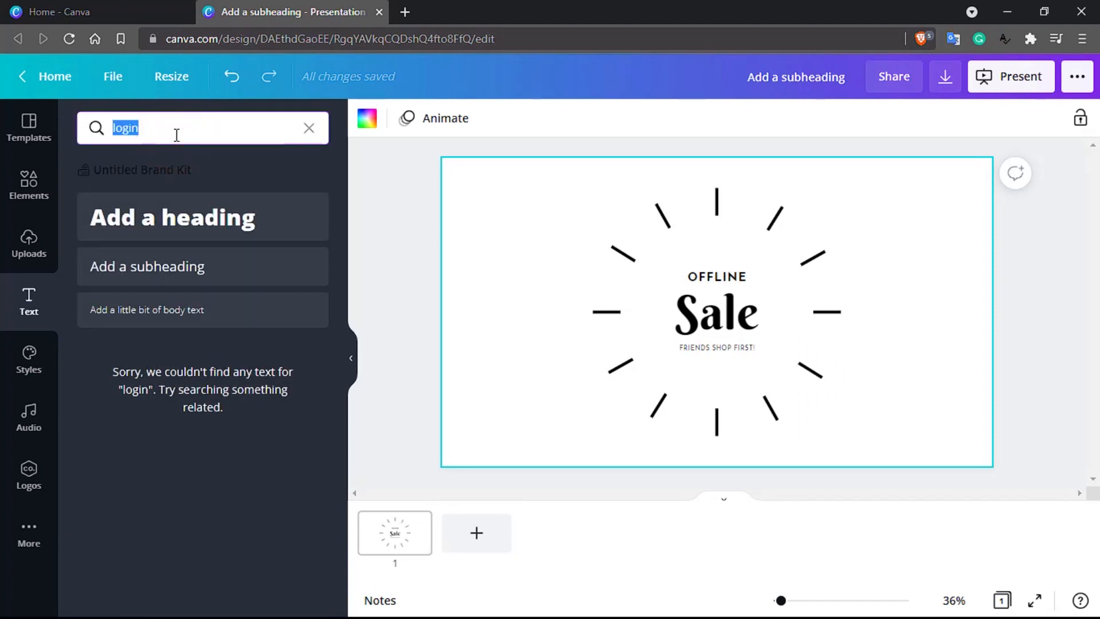
{"action": "type", "text": "text"}
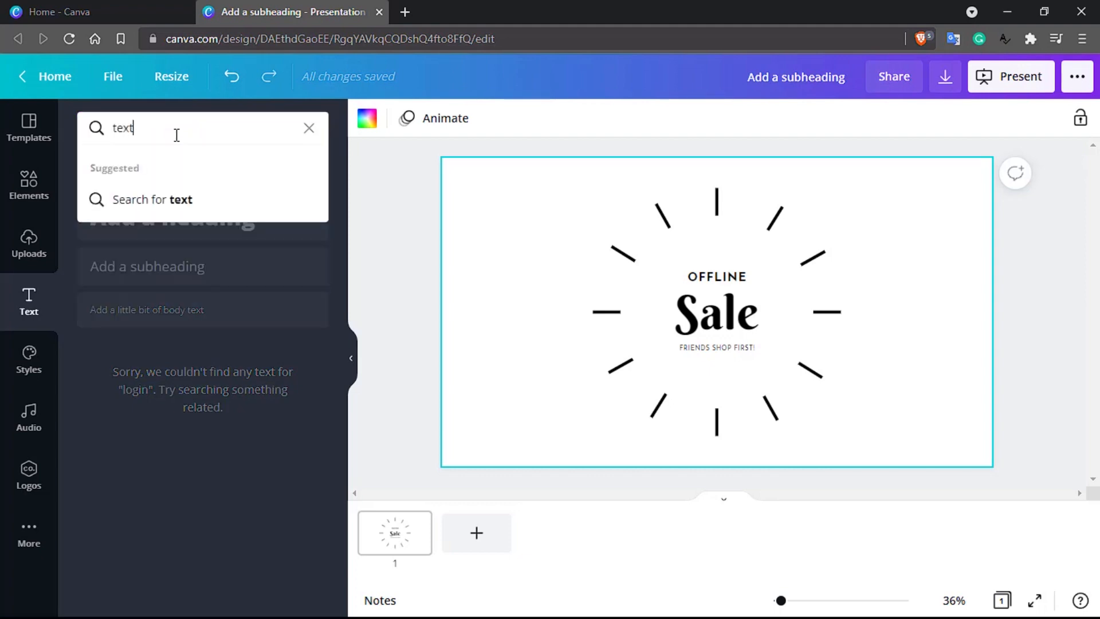
{"action": "key", "text": "Return"}
{"action": "scroll", "coordinate": [218, 373], "scroll_direction": "down", "scroll_amount": 6}
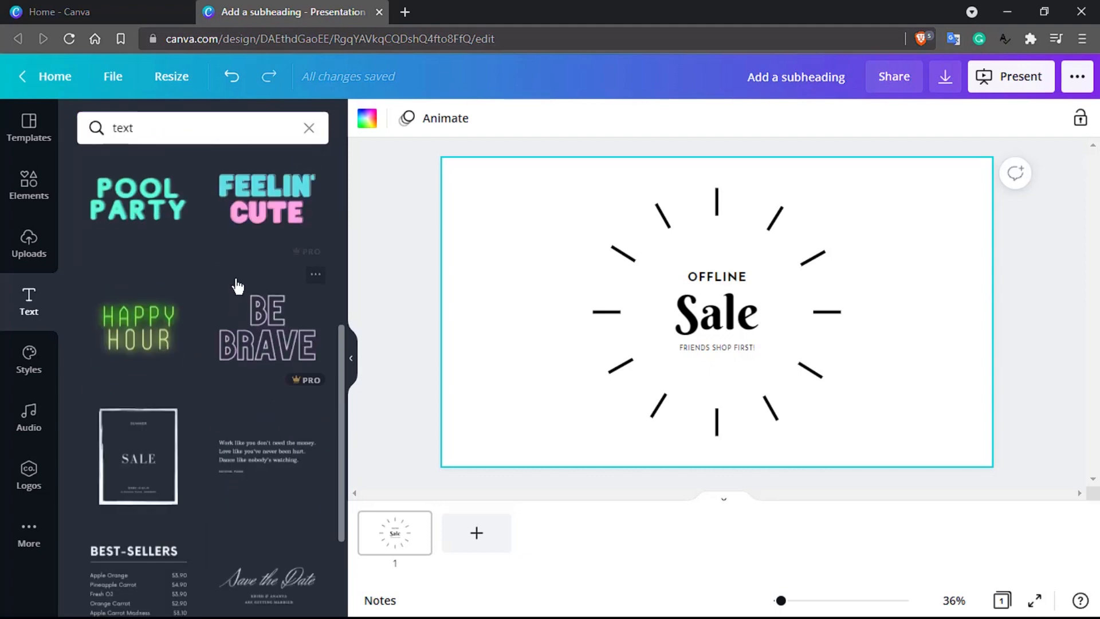
{"action": "scroll", "coordinate": [237, 287], "scroll_direction": "down", "scroll_amount": 4}
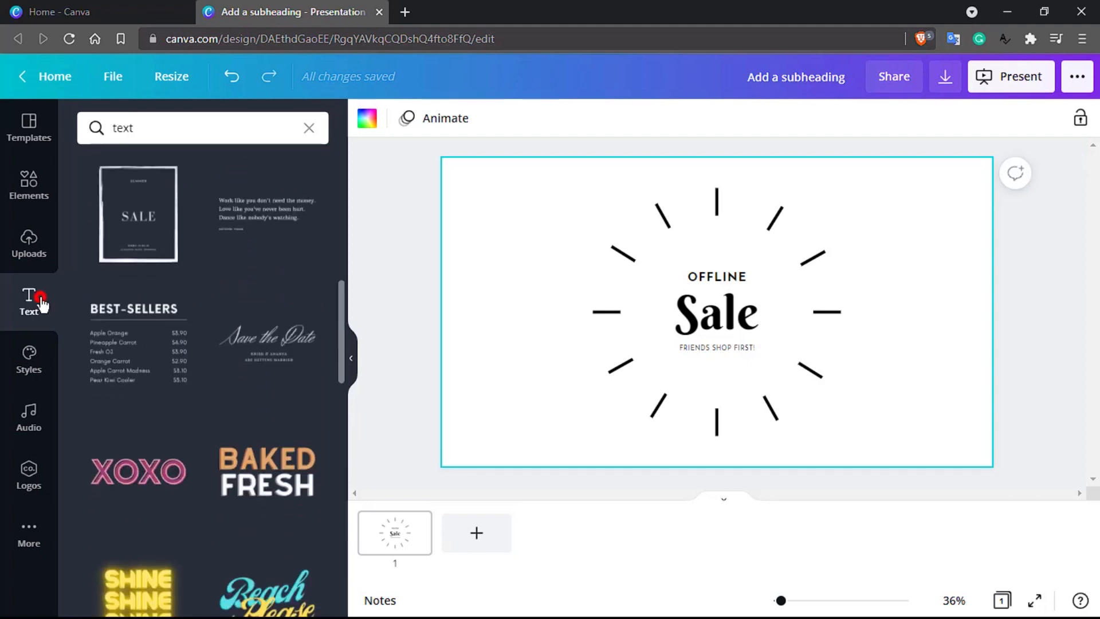
Return to the full text library without a search term and browse its font combinations.
{"action": "left_click", "coordinate": [41, 304]}
{"action": "scroll", "coordinate": [192, 293], "scroll_direction": "down", "scroll_amount": 6}
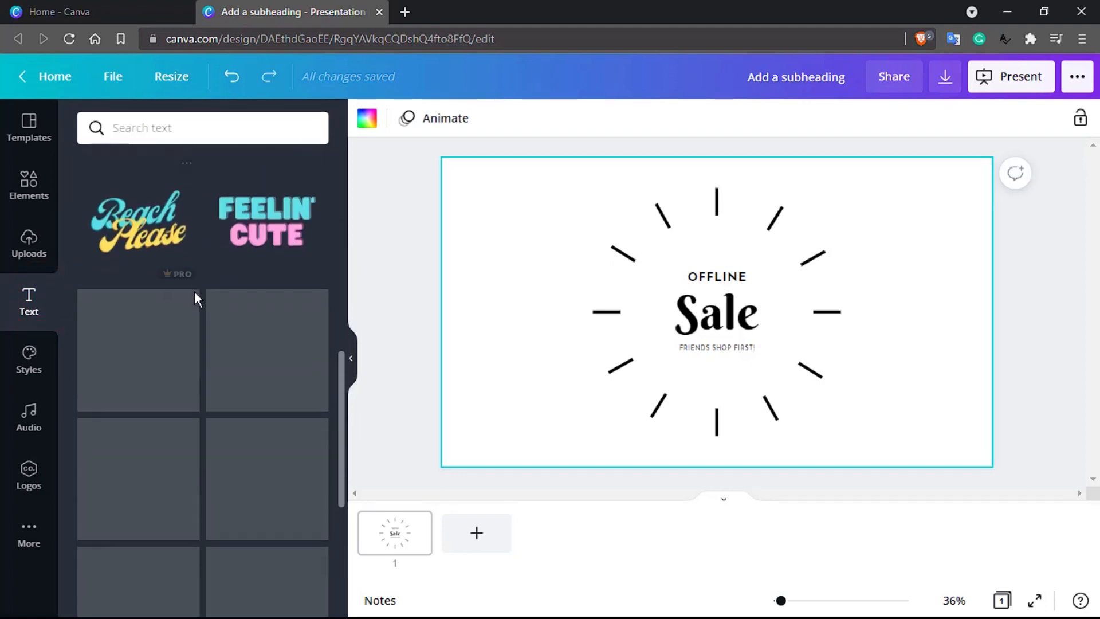
{"action": "scroll", "coordinate": [189, 367], "scroll_direction": "down", "scroll_amount": 5}
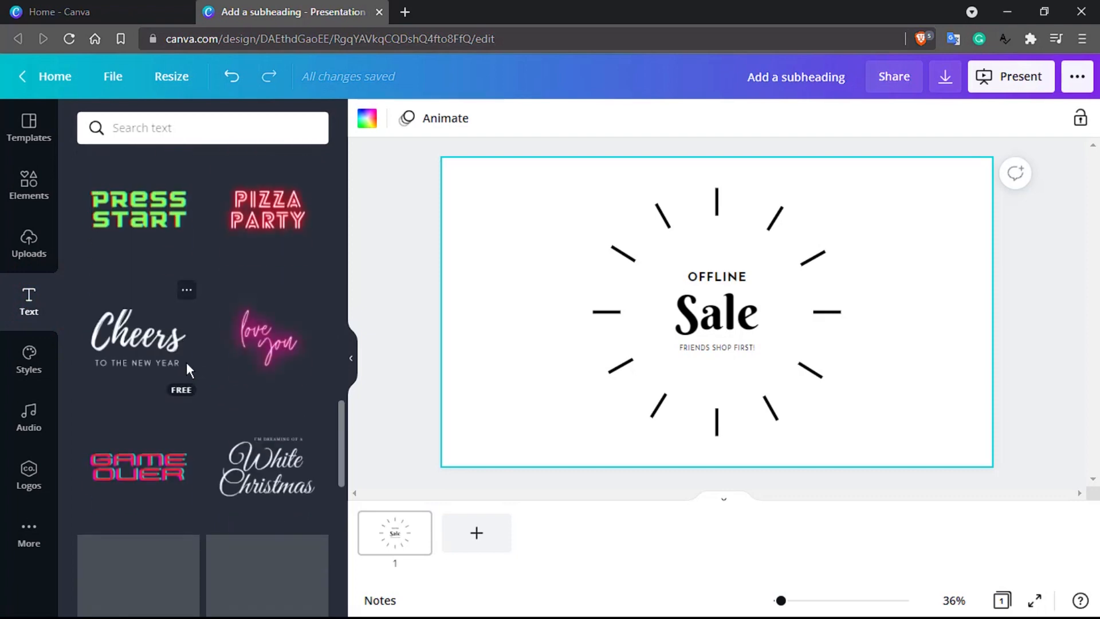
{"action": "scroll", "coordinate": [187, 362], "scroll_direction": "down", "scroll_amount": 3}
{"action": "scroll", "coordinate": [164, 427], "scroll_direction": "down", "scroll_amount": 5}
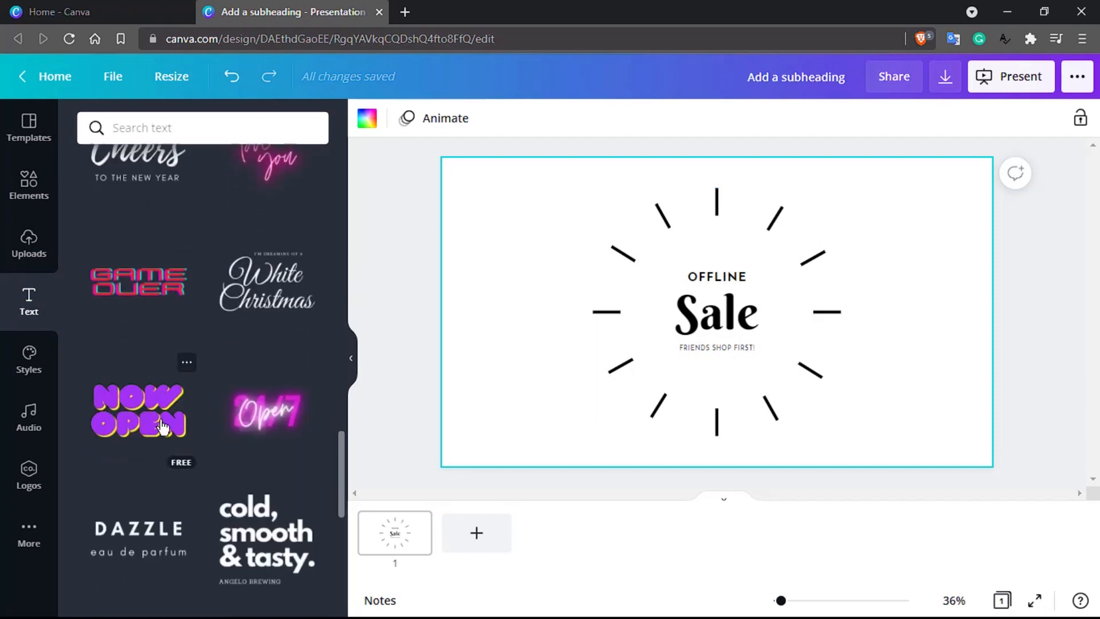
Shrink the whole Sale design until its main text is about size 41.7 and view its position options.
{"action": "left_click", "coordinate": [782, 325]}
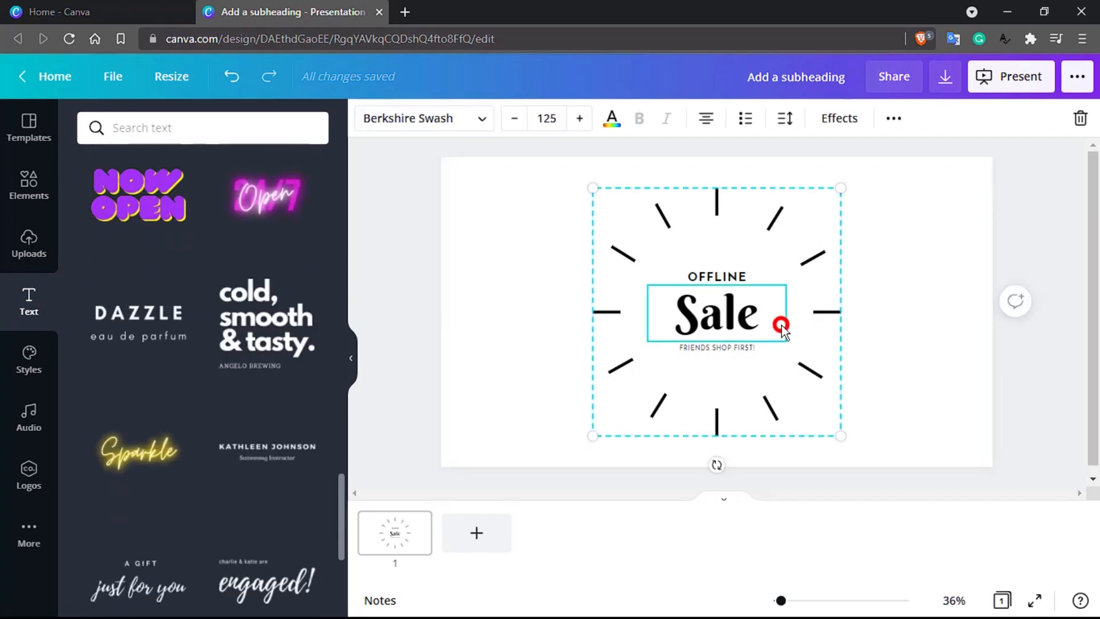
{"action": "left_click", "coordinate": [841, 436]}
{"action": "left_click_drag", "start_coordinate": [841, 436], "coordinate": [682, 265]}
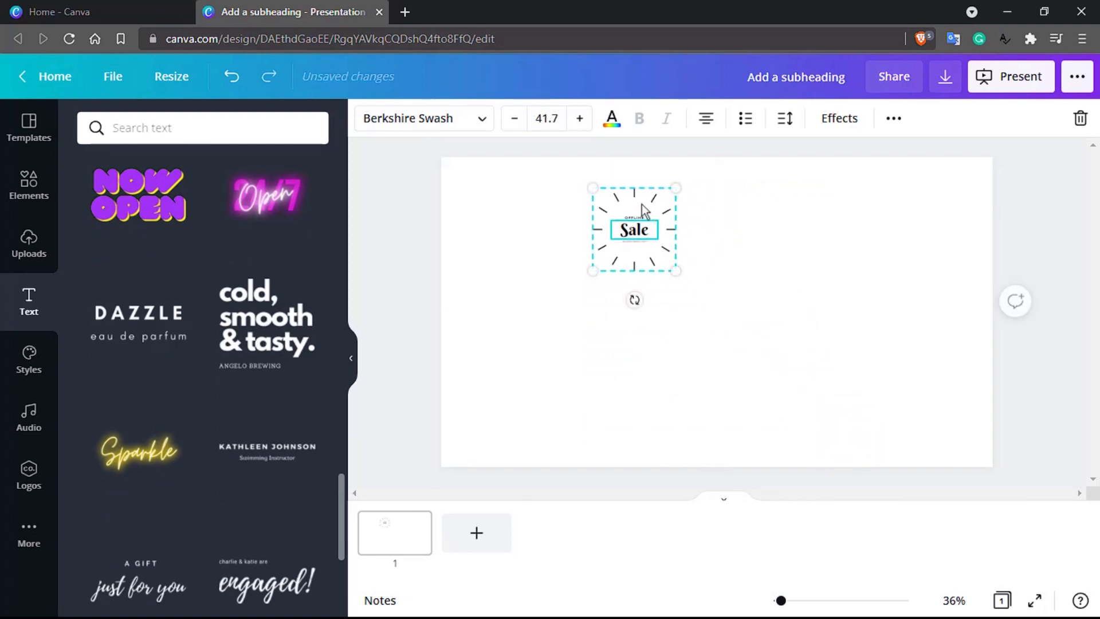
{"action": "left_click", "coordinate": [893, 118]}
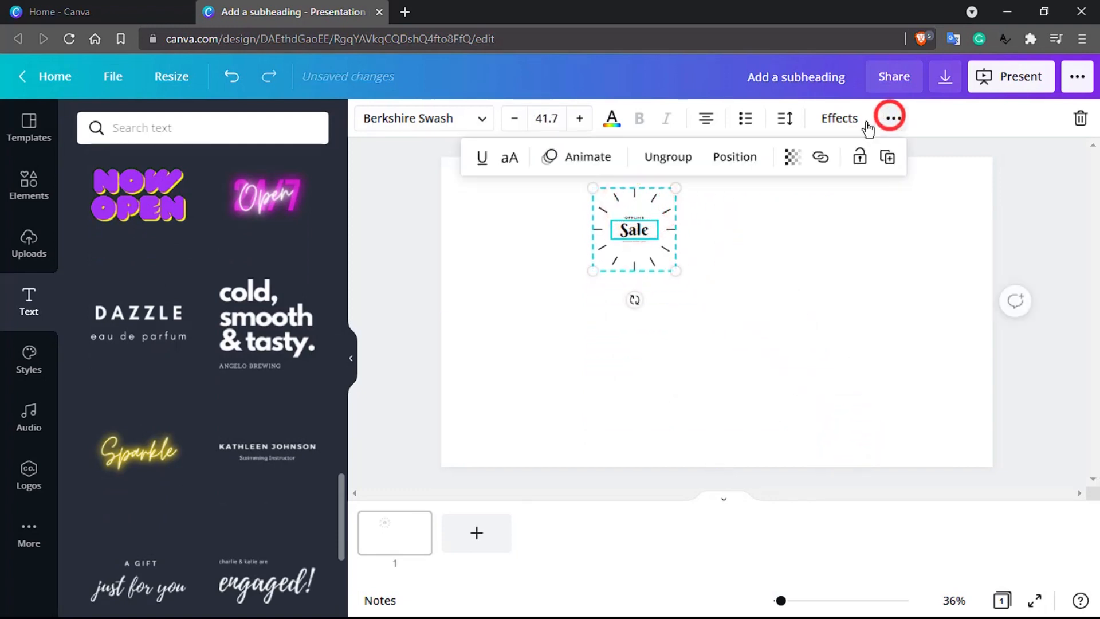
{"action": "left_click", "coordinate": [722, 162]}
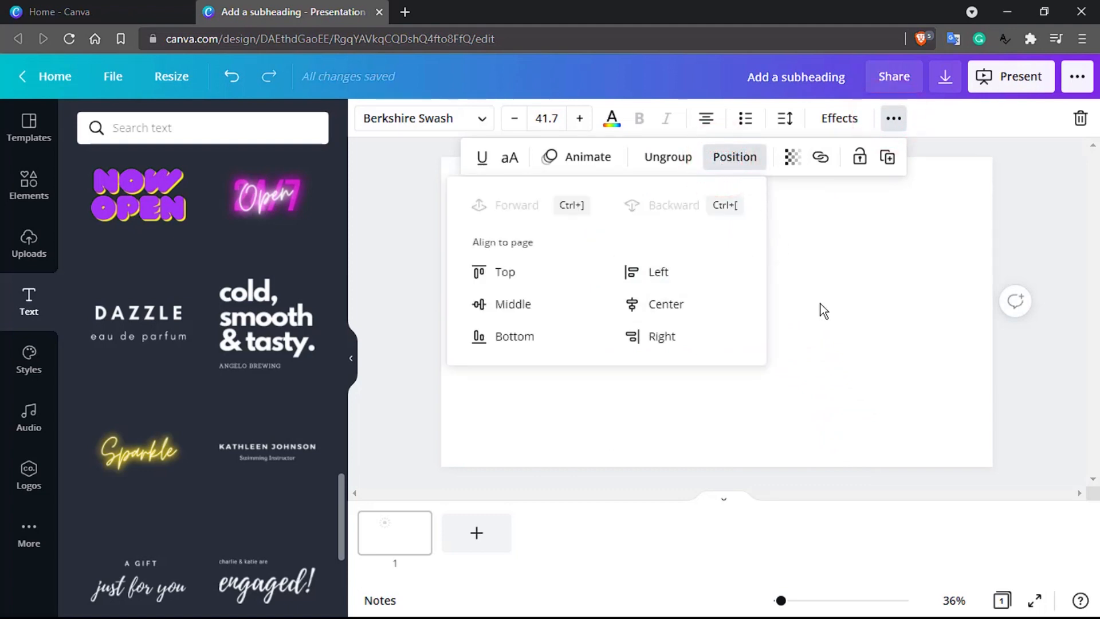
{"action": "left_click", "coordinate": [819, 302]}
Enlarge the whole Sale design until its main text is about size 134.
{"action": "left_click", "coordinate": [659, 235]}
{"action": "left_click", "coordinate": [634, 228]}
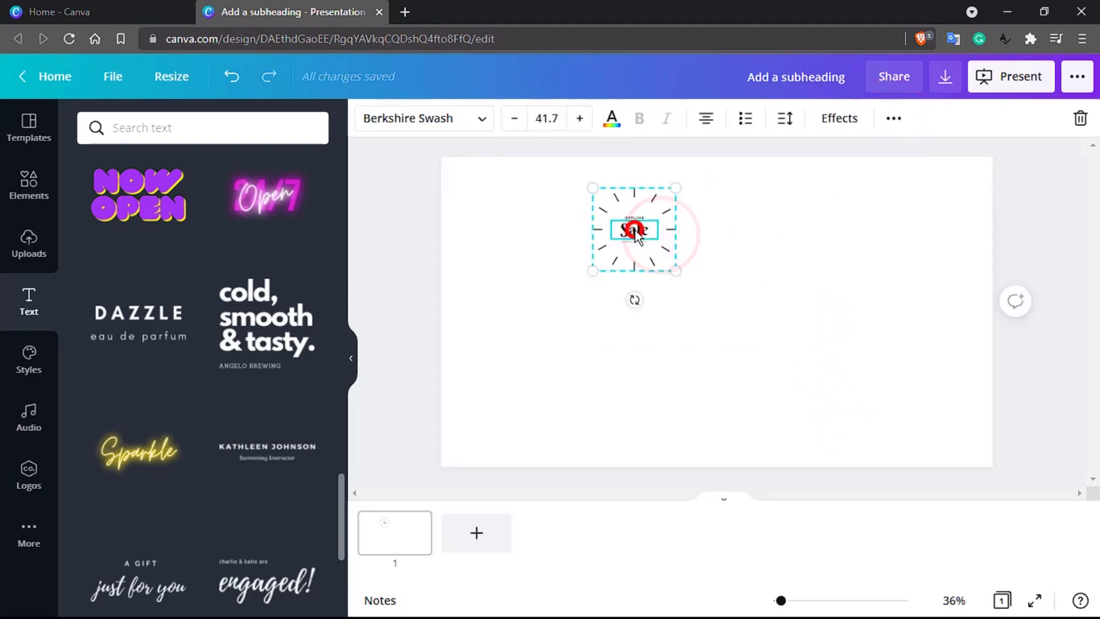
{"action": "left_click_drag", "start_coordinate": [676, 270], "coordinate": [935, 378]}
{"action": "left_click", "coordinate": [938, 381]}
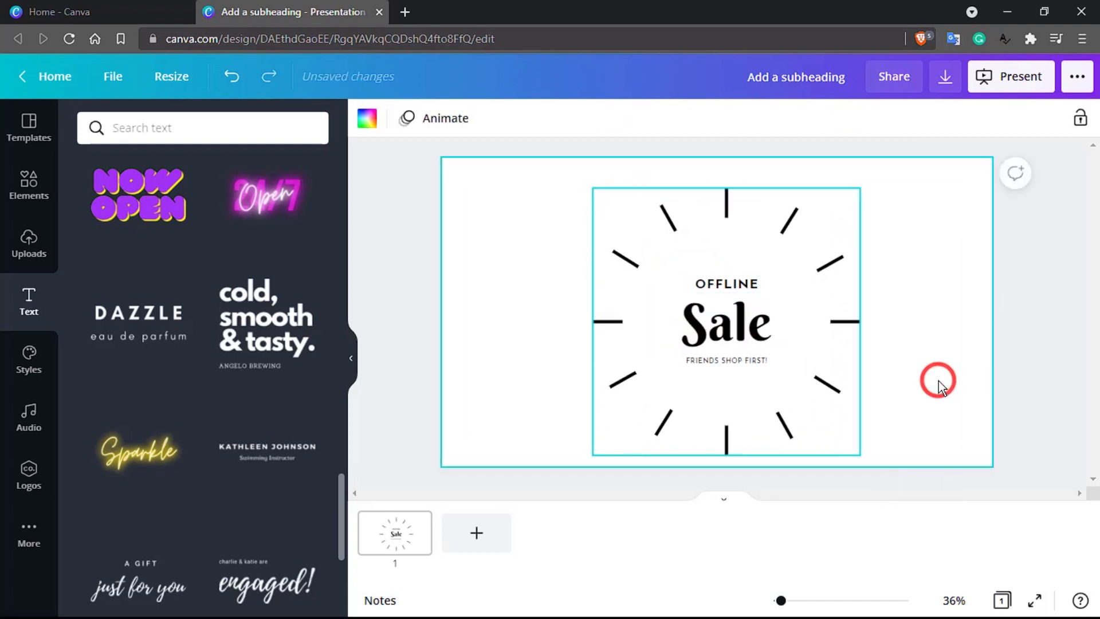
Select the "Sale", "OFFLINE" and "FRIENDS SHOP FIRST!" texts individually inside the group and view the additional text options.
{"action": "double_click", "coordinate": [736, 327]}
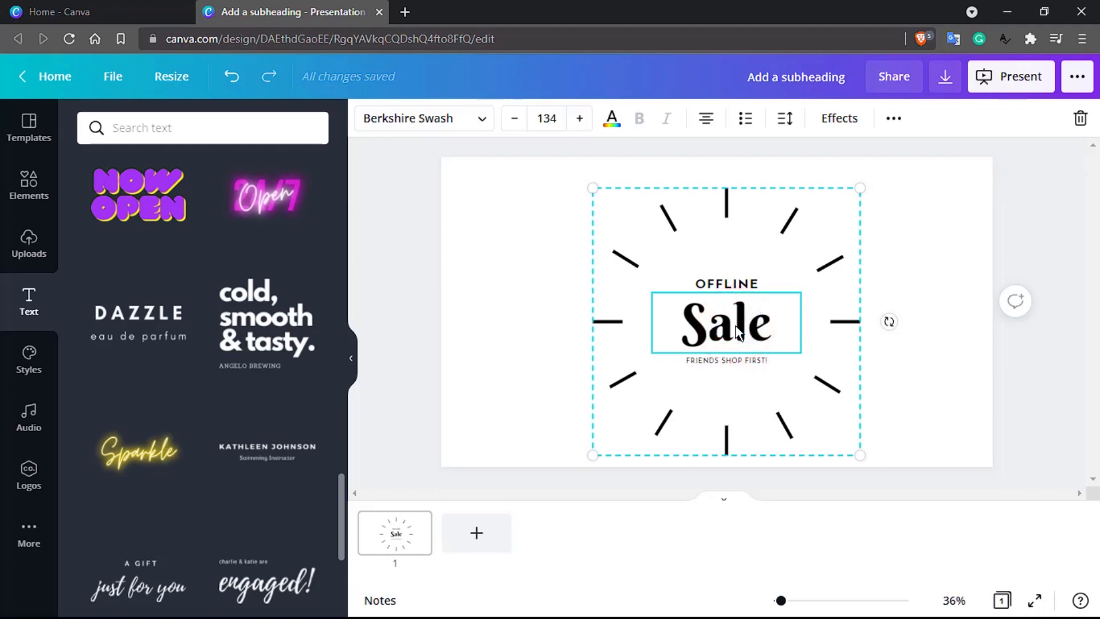
{"action": "left_click", "coordinate": [711, 279]}
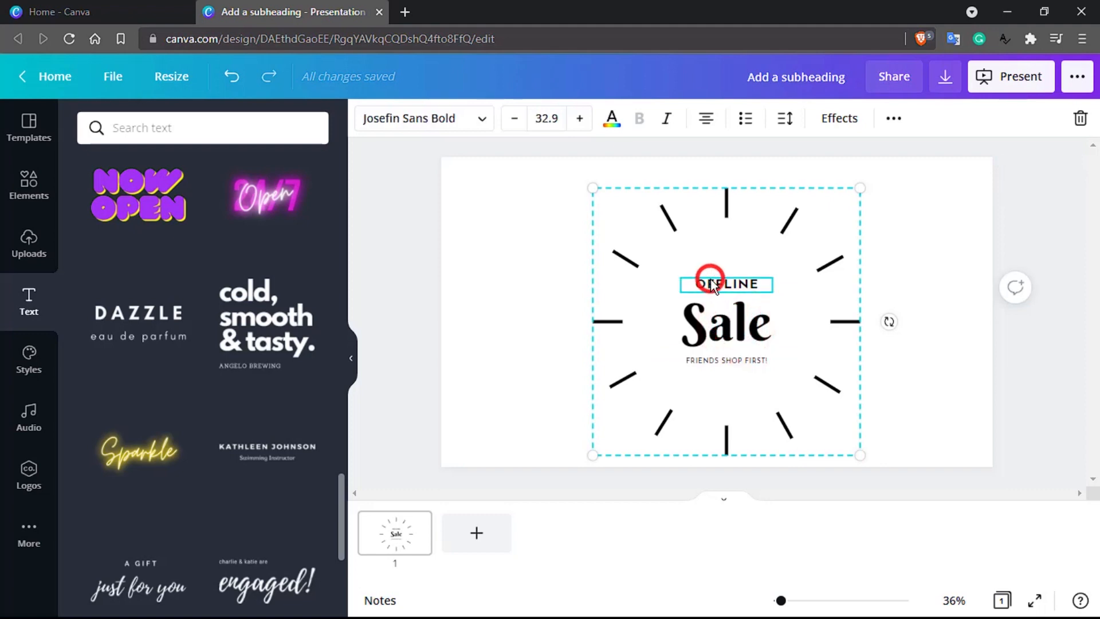
{"action": "left_click", "coordinate": [711, 361]}
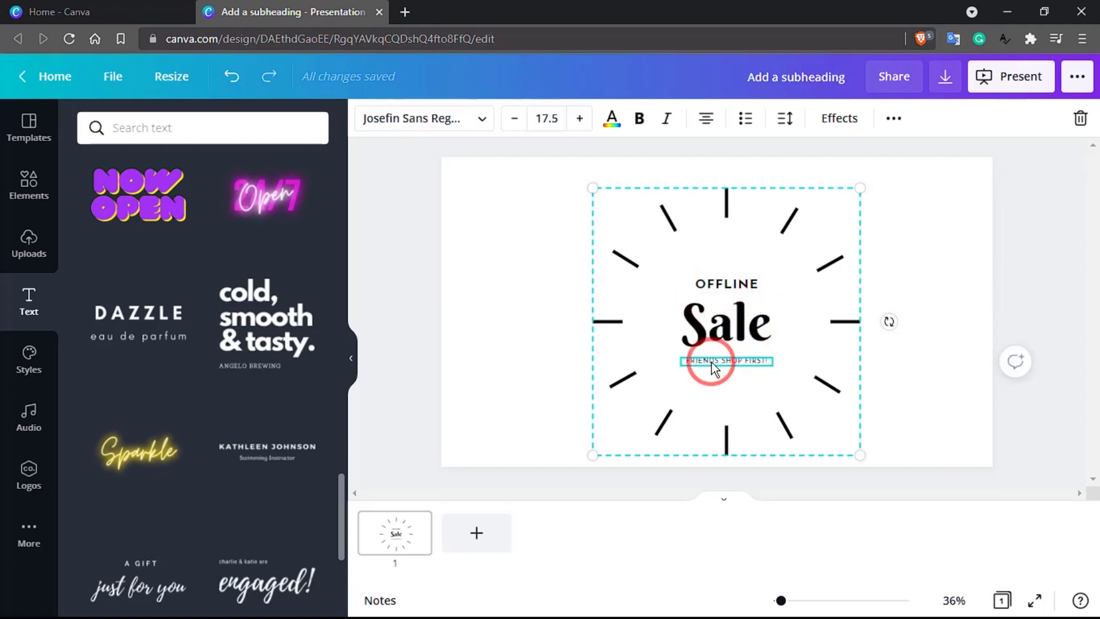
{"action": "left_click", "coordinate": [767, 234]}
{"action": "left_click", "coordinate": [895, 117]}
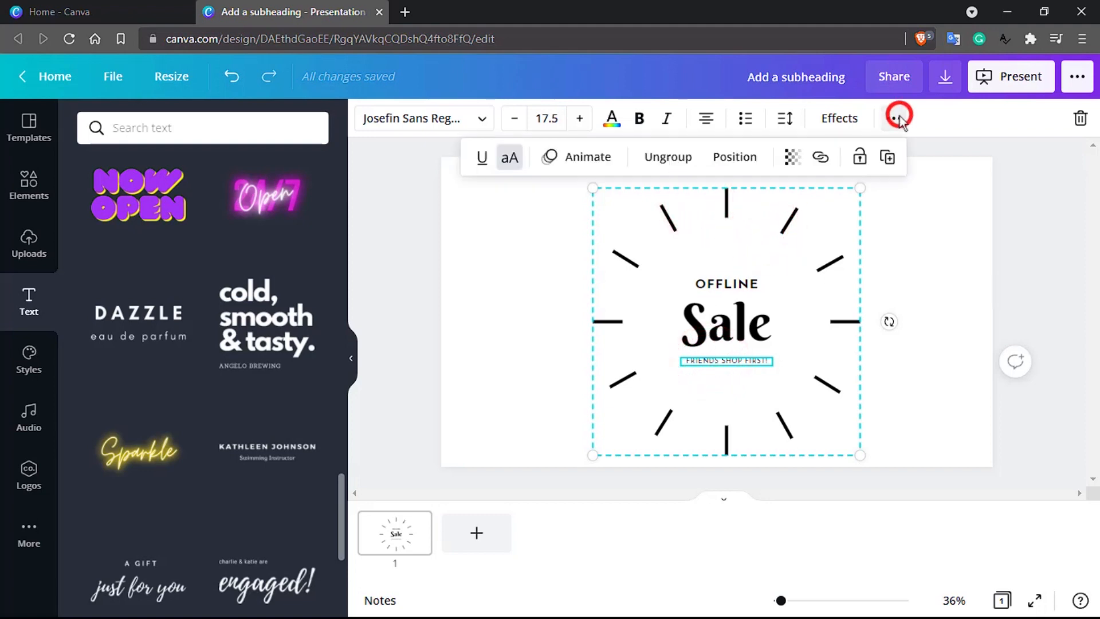
{"action": "left_click", "coordinate": [771, 287]}
{"action": "left_click", "coordinate": [852, 216]}
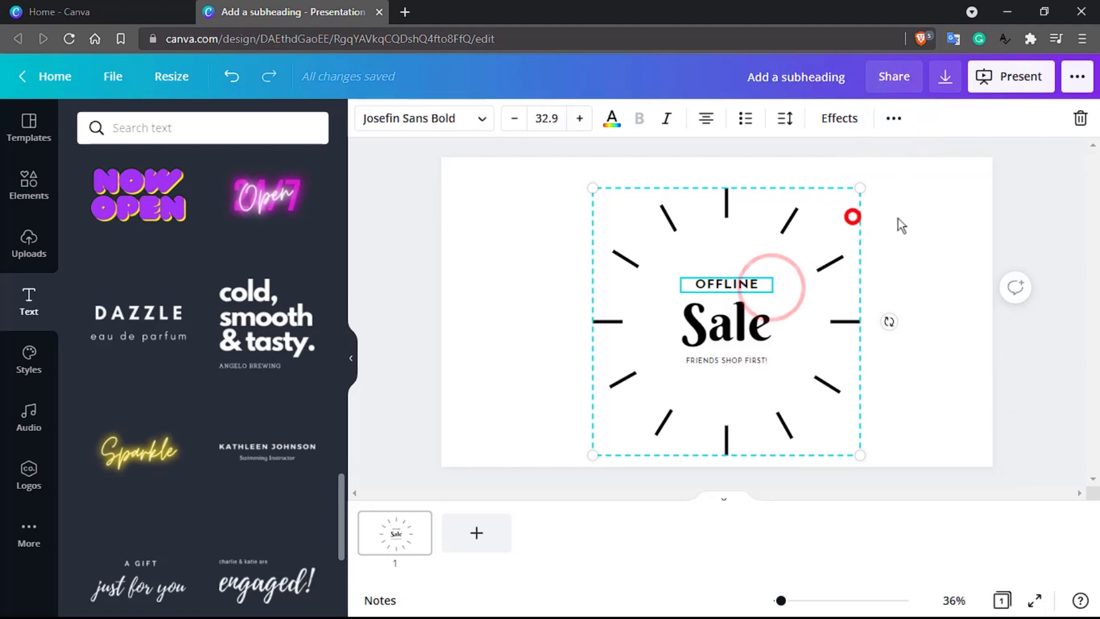
Select the whole Sale design and ungroup it into separate texts and lines.
{"action": "left_click", "coordinate": [942, 218]}
{"action": "left_click", "coordinate": [742, 257]}
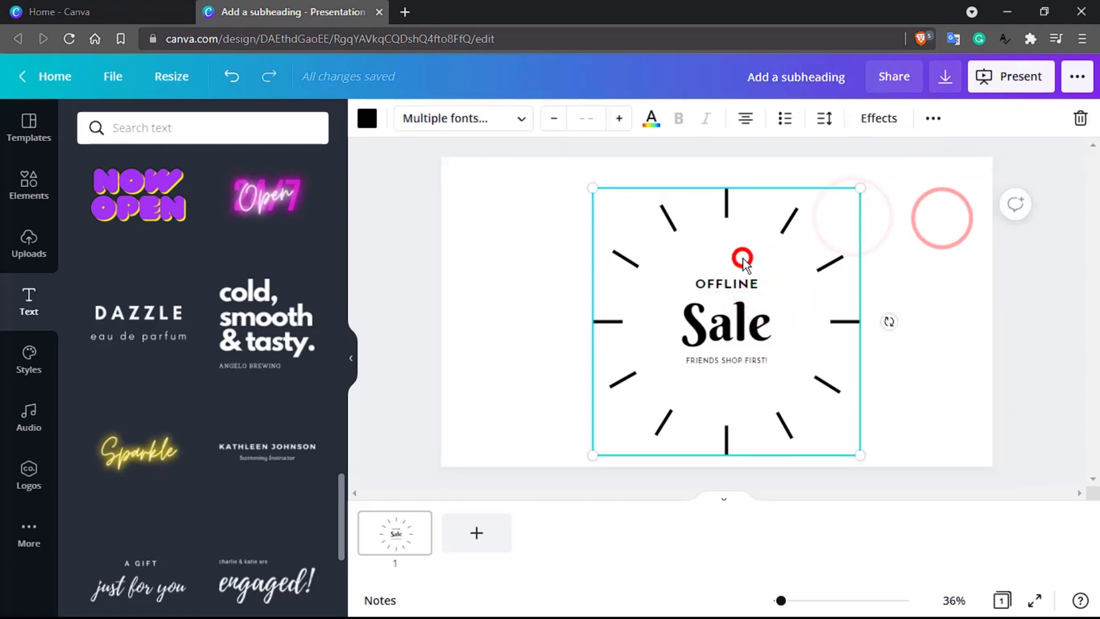
{"action": "left_click", "coordinate": [926, 120]}
{"action": "left_click", "coordinate": [707, 156]}
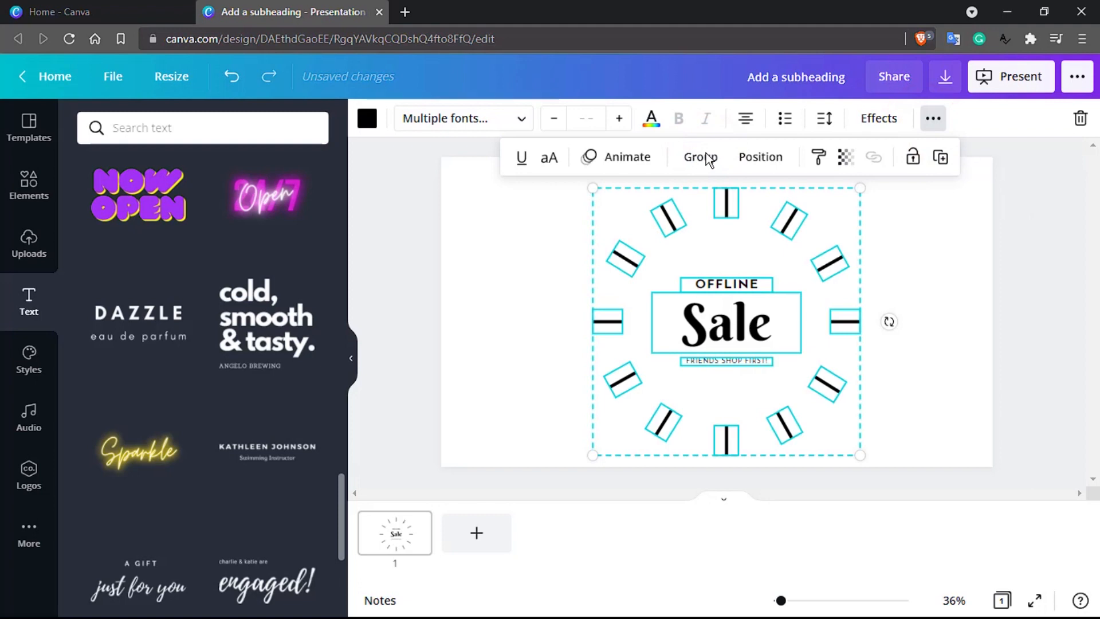
{"action": "left_click", "coordinate": [924, 239]}
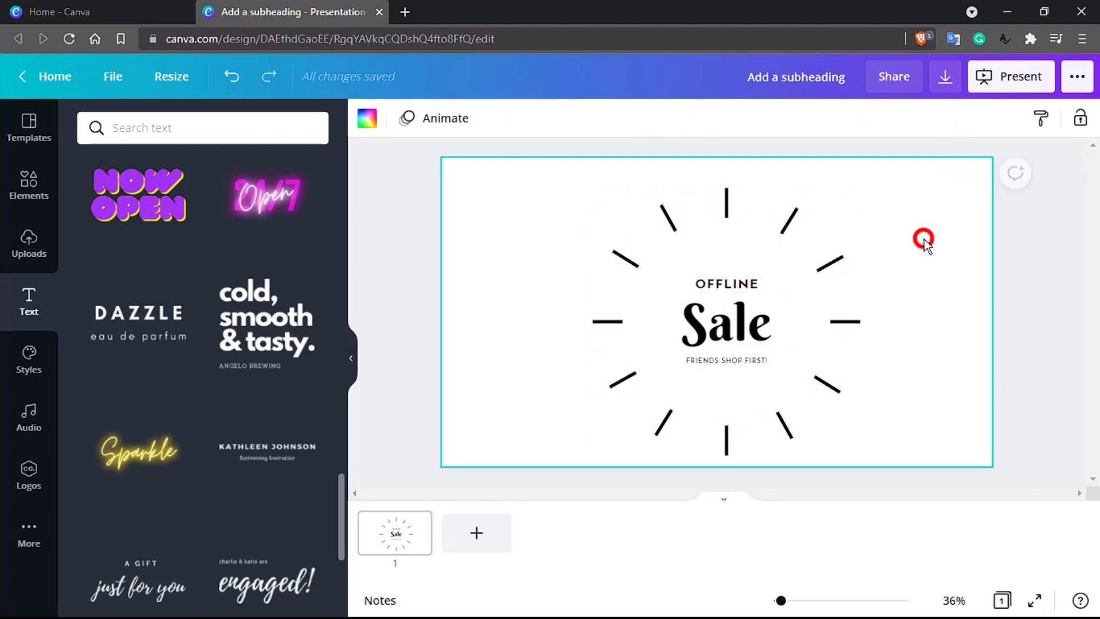
Select several of the surrounding lines individually, and view the group options for all elements on the page.
{"action": "left_click", "coordinate": [828, 264]}
{"action": "left_click_drag", "start_coordinate": [828, 265], "coordinate": [727, 202]}
{"action": "left_click", "coordinate": [668, 217]}
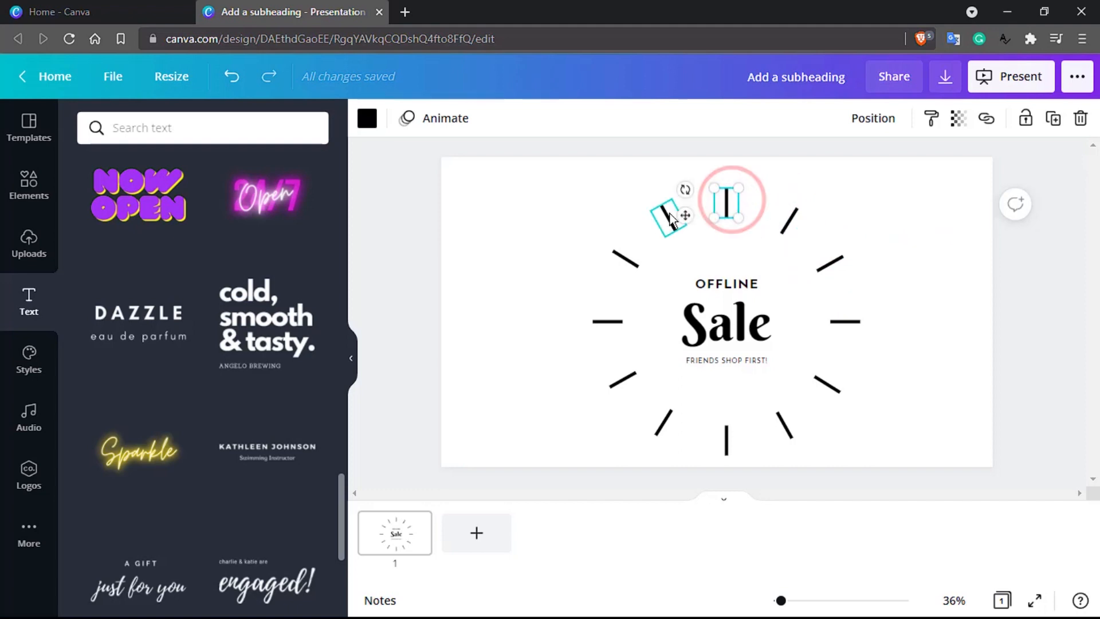
{"action": "left_click", "coordinate": [625, 266]}
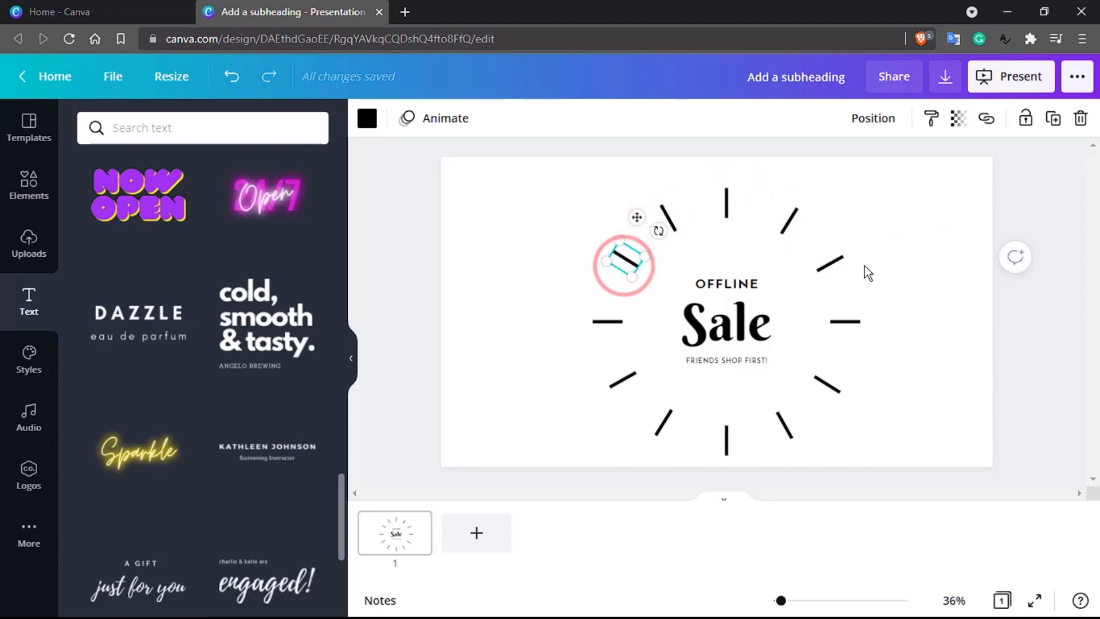
{"action": "key", "text": "ctrl+a"}
{"action": "left_click", "coordinate": [933, 119]}
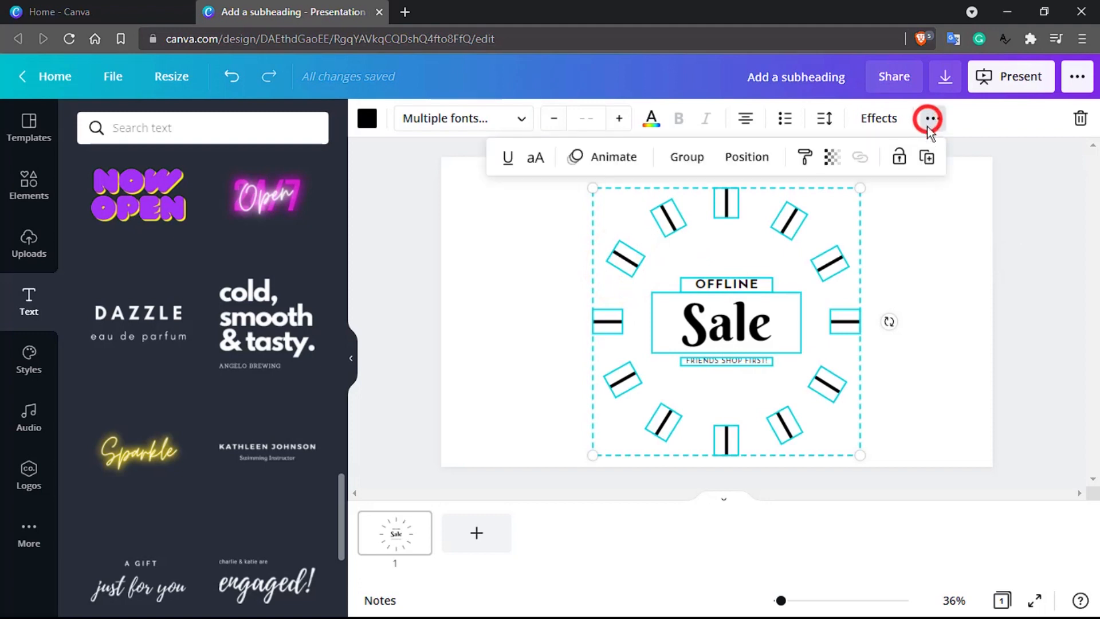
{"action": "left_click", "coordinate": [913, 236]}
Try moving the line above "OFFLINE" and the "Sale" text separately, and undo the moves.
{"action": "left_click", "coordinate": [728, 212]}
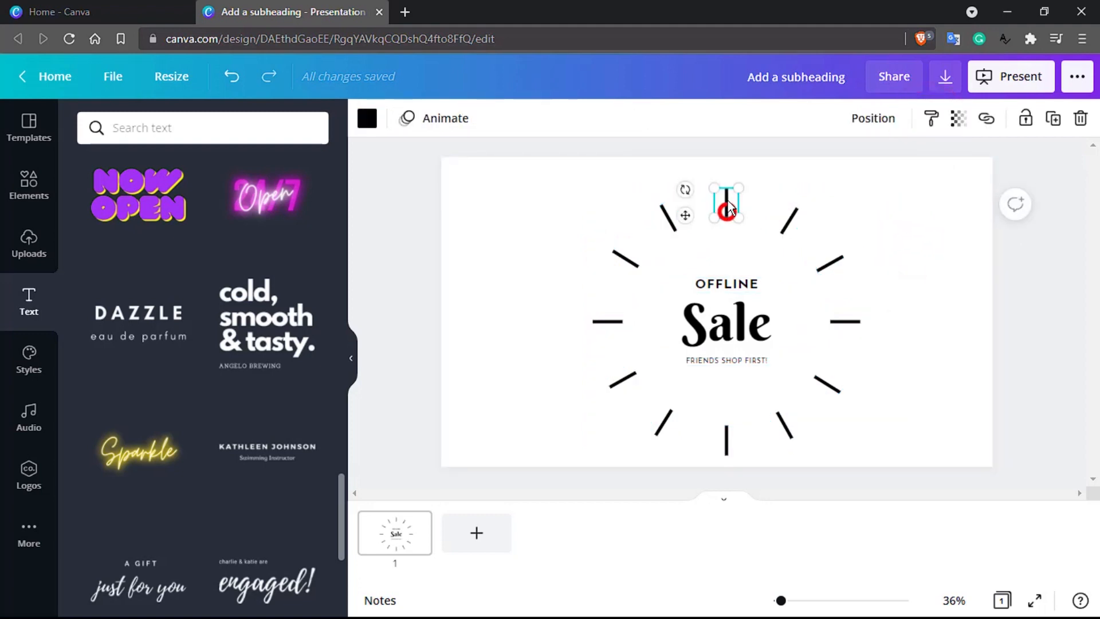
{"action": "mouse_move", "coordinate": [728, 212]}
{"action": "left_mouse_down"}
{"action": "mouse_move", "coordinate": [781, 170]}
{"action": "mouse_move", "coordinate": [842, 189]}
{"action": "mouse_move", "coordinate": [603, 226]}
{"action": "mouse_move", "coordinate": [728, 229]}
{"action": "mouse_move", "coordinate": [727, 209]}
{"action": "left_mouse_up"}
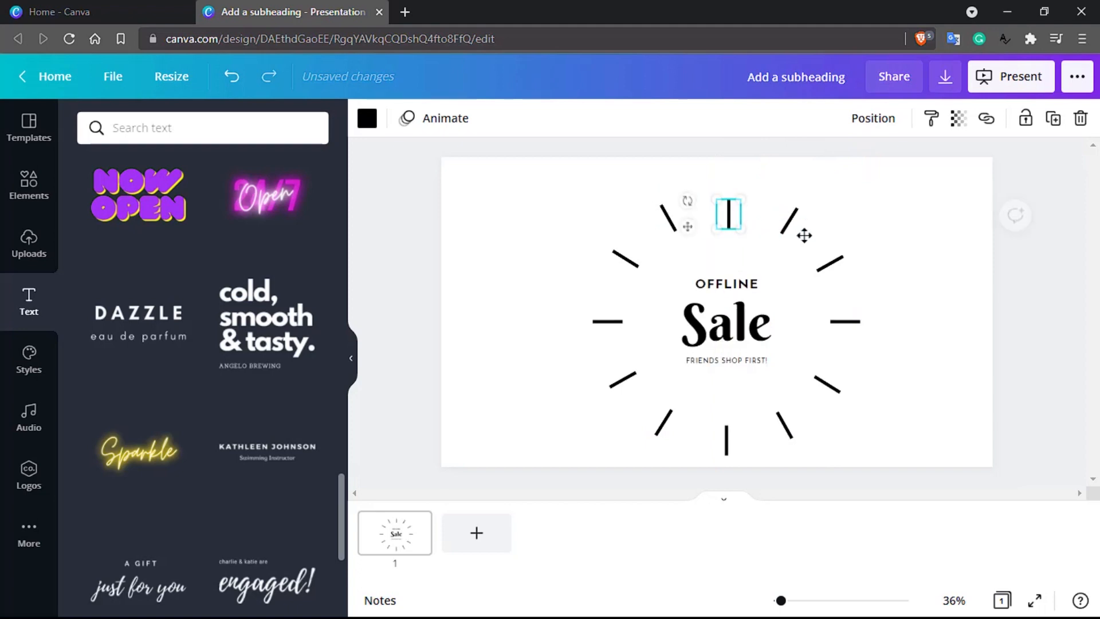
{"action": "left_click", "coordinate": [963, 261]}
{"action": "left_click", "coordinate": [725, 331]}
{"action": "left_click_drag", "start_coordinate": [662, 314], "coordinate": [483, 247]}
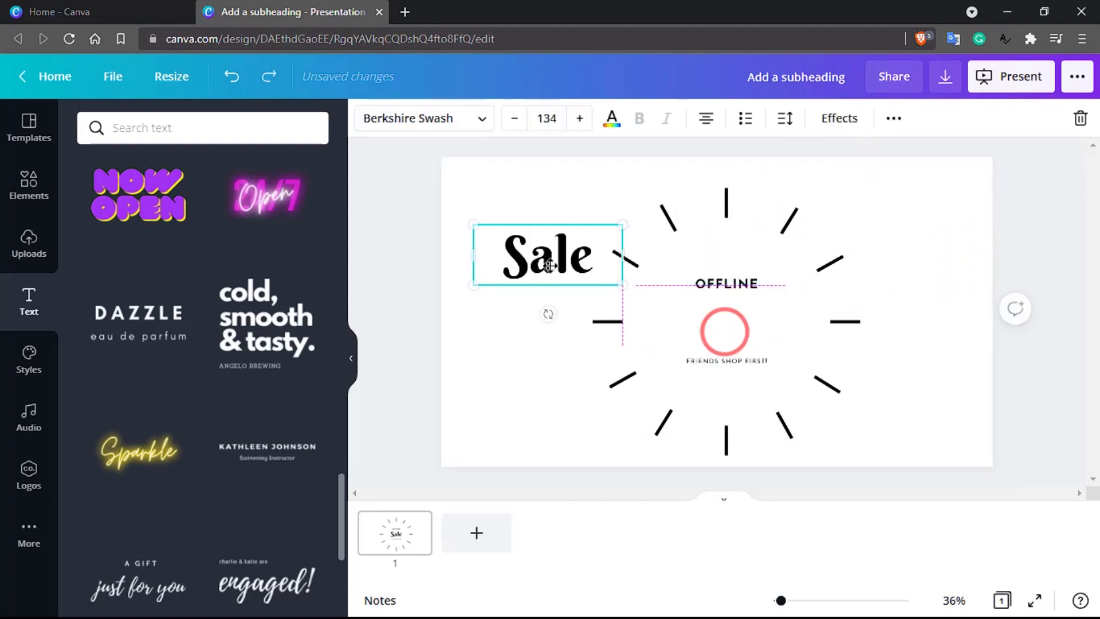
{"action": "key", "text": "ctrl+z"}
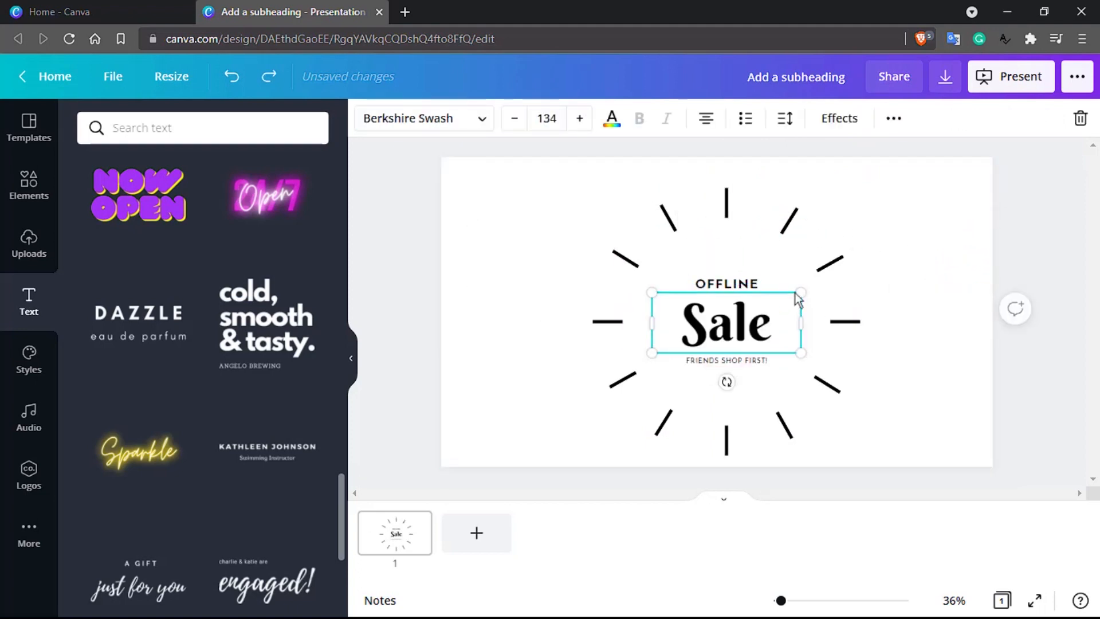
Group all texts and lines of the Sale design on the page.
{"action": "key", "text": "ctrl+a"}
{"action": "left_click", "coordinate": [932, 118]}
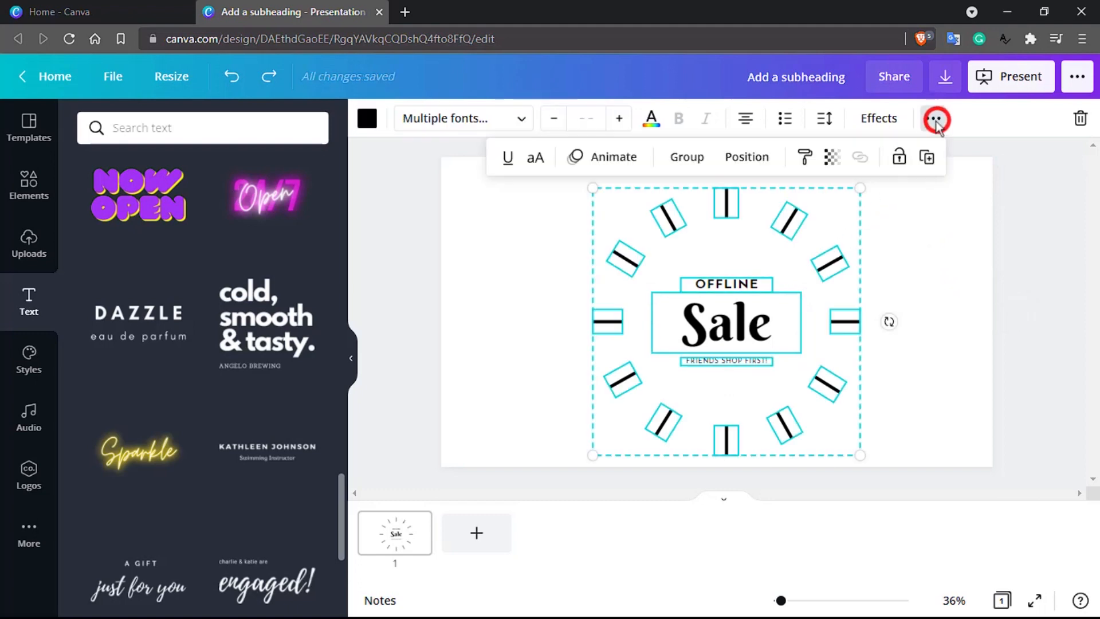
{"action": "left_click", "coordinate": [691, 156]}
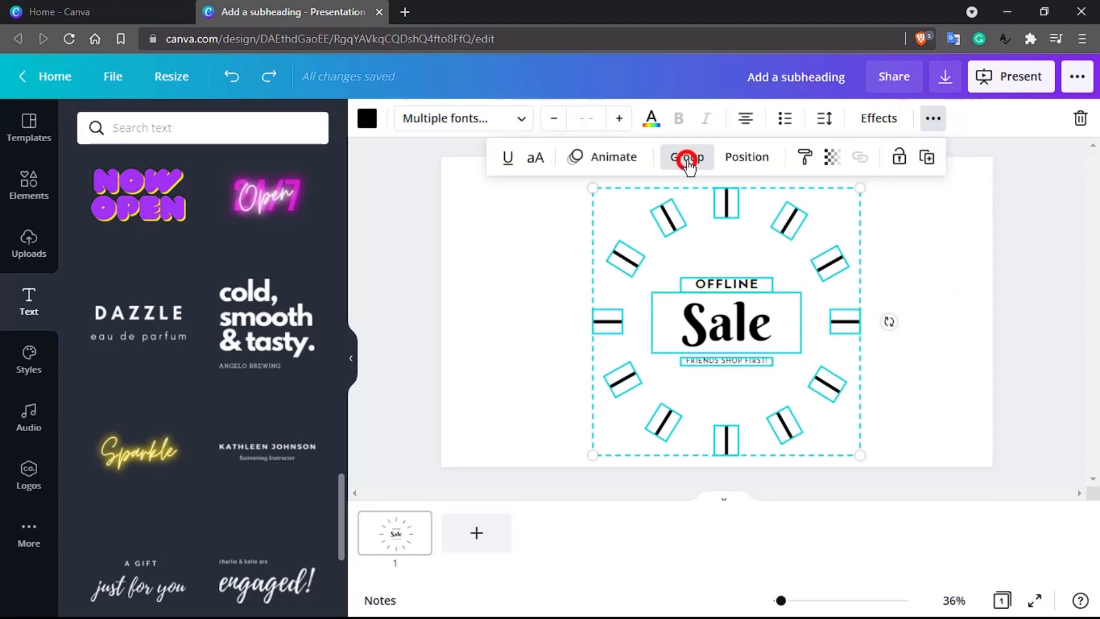
{"action": "left_click", "coordinate": [926, 252]}
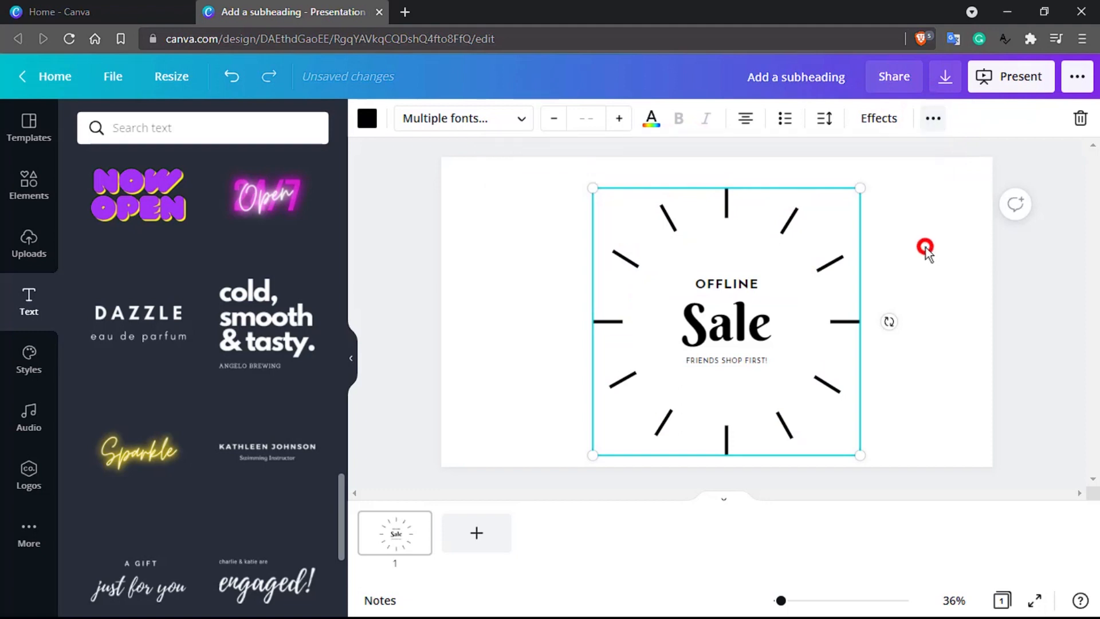
Move the grouped Sale design to the page's horizontal center and align it to the middle of the page.
{"action": "mouse_move", "coordinate": [795, 284]}
{"action": "left_mouse_down"}
{"action": "mouse_move", "coordinate": [704, 263]}
{"action": "mouse_move", "coordinate": [806, 248]}
{"action": "mouse_move", "coordinate": [720, 275]}
{"action": "mouse_move", "coordinate": [796, 295]}
{"action": "mouse_move", "coordinate": [784, 300]}
{"action": "left_mouse_up"}
{"action": "left_click", "coordinate": [933, 118]}
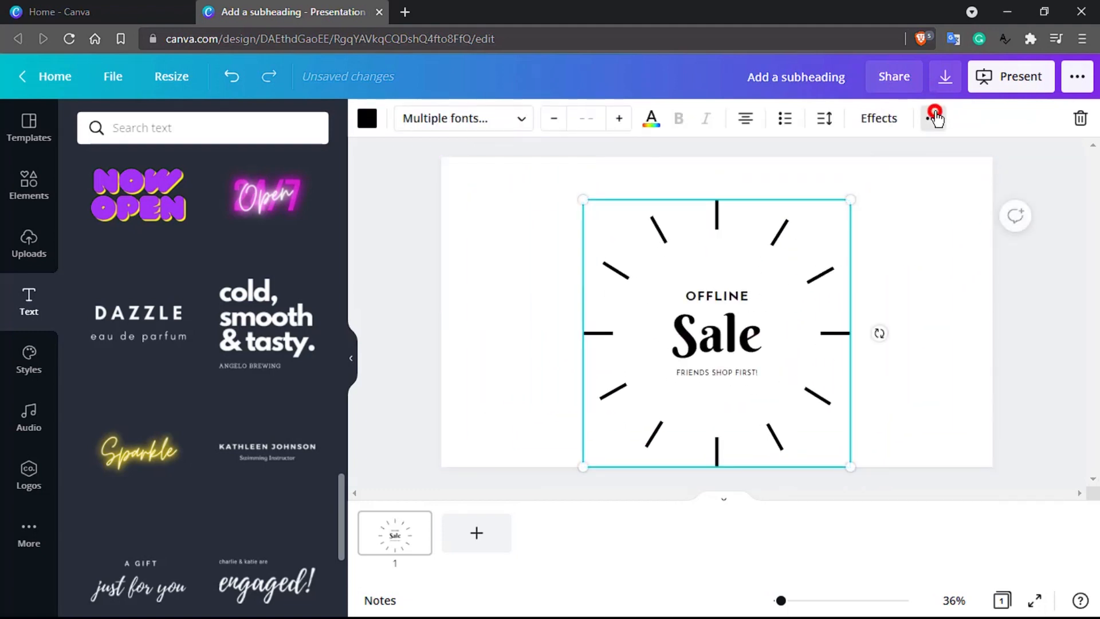
{"action": "left_click", "coordinate": [774, 156]}
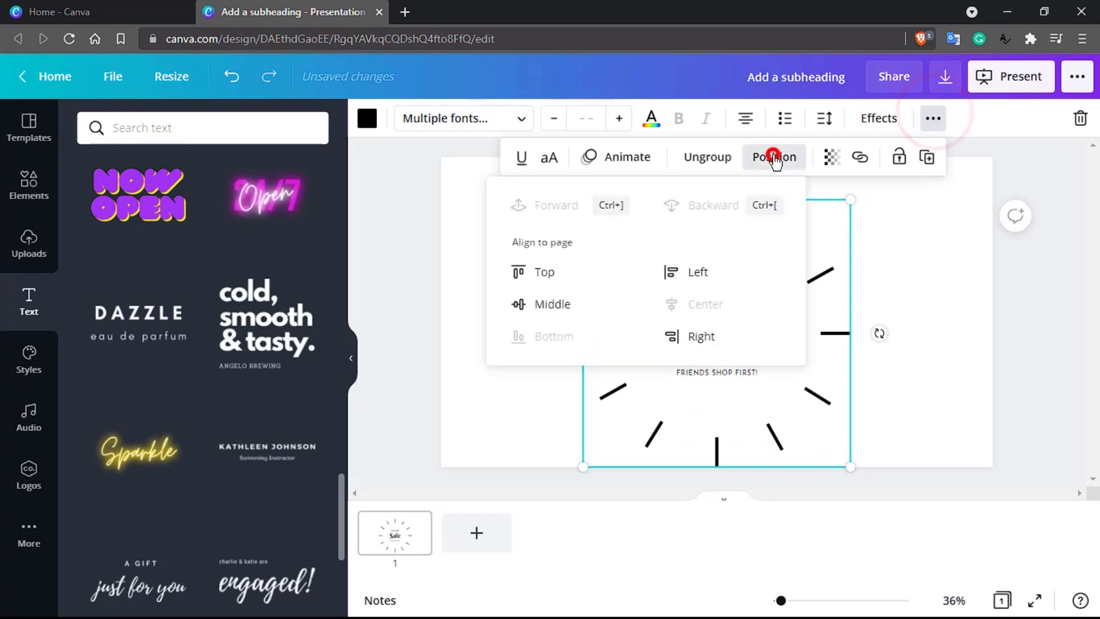
{"action": "left_click", "coordinate": [527, 303]}
{"action": "left_click", "coordinate": [911, 297]}
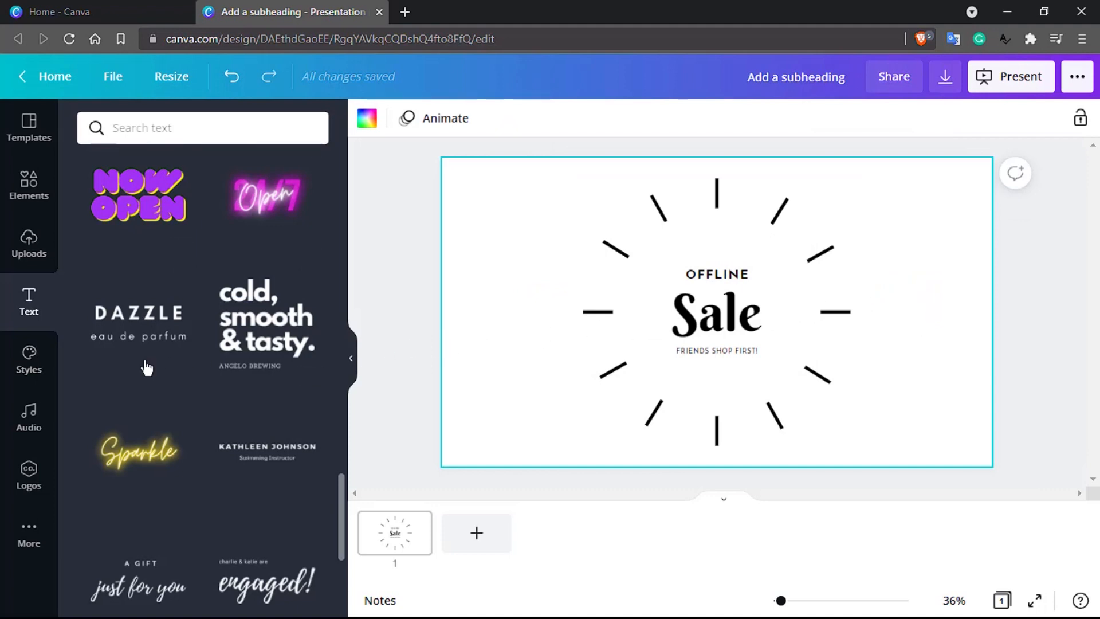
Return to the start of the text library.
{"action": "scroll", "coordinate": [147, 367], "scroll_direction": "up", "scroll_amount": 15}
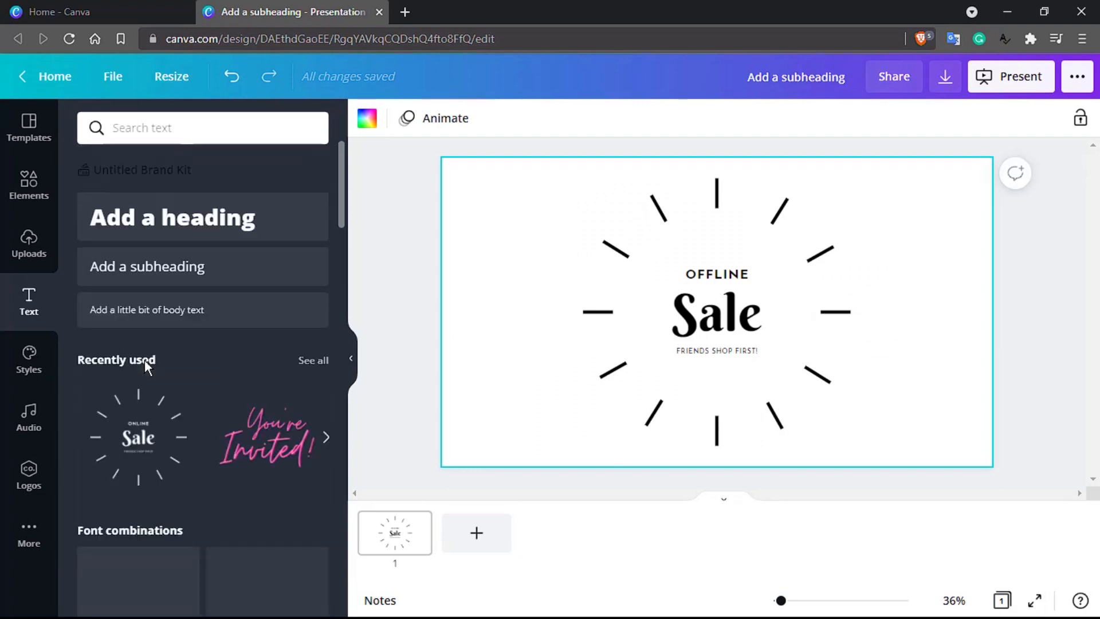